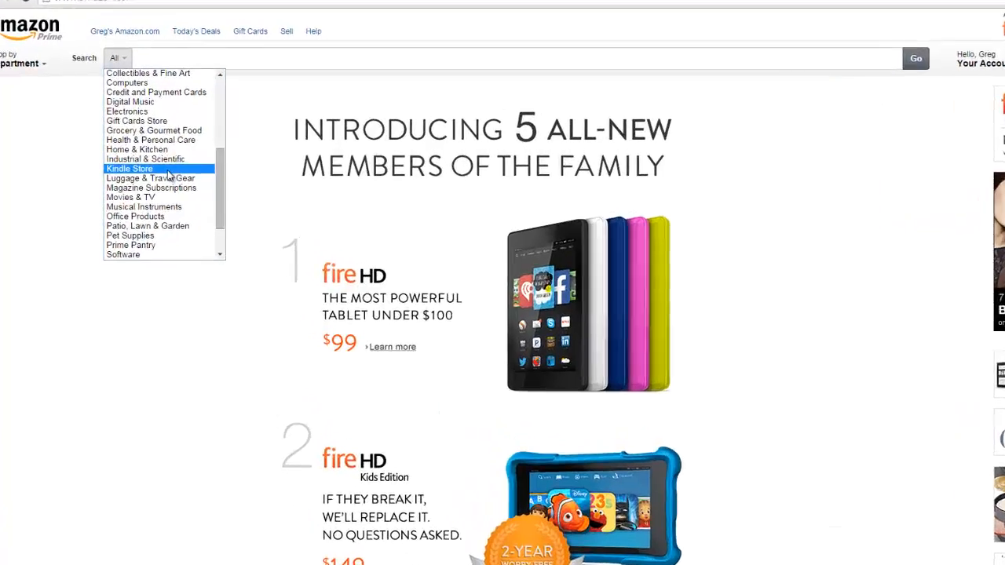
Limit the search to the Kindle Store, run it without a keyword, and open the Kindle eBooks section
click(153, 160)
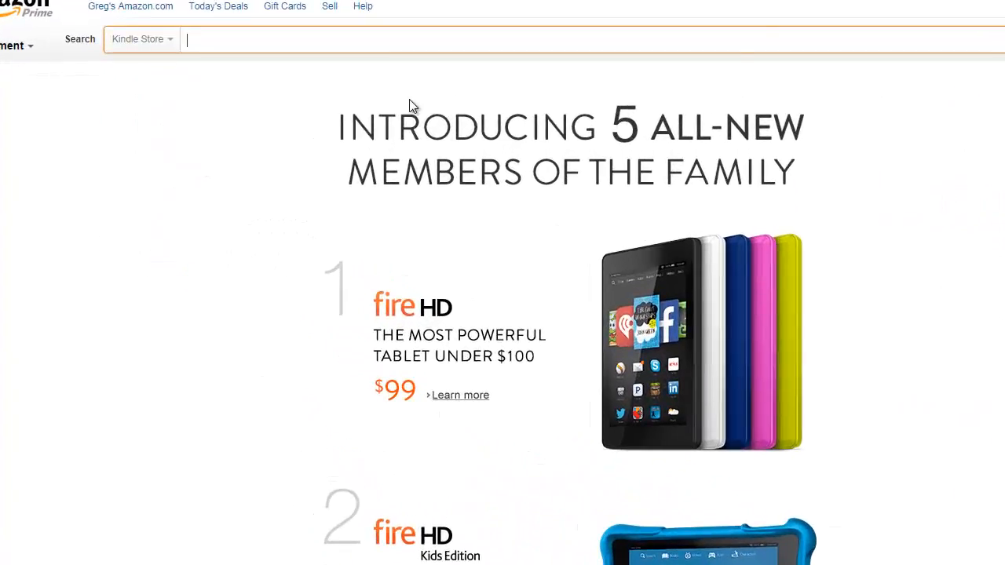
key(Return)
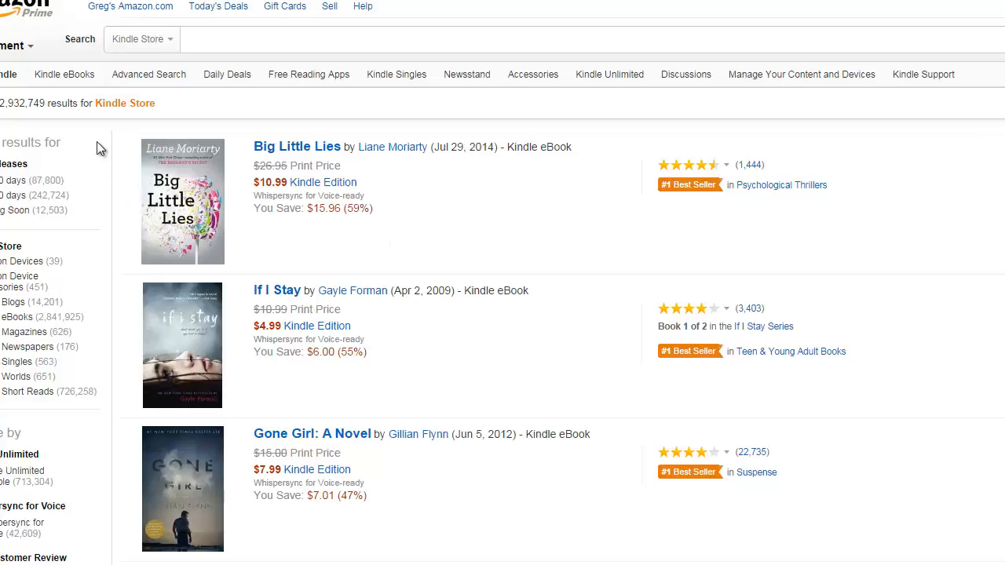
click(75, 75)
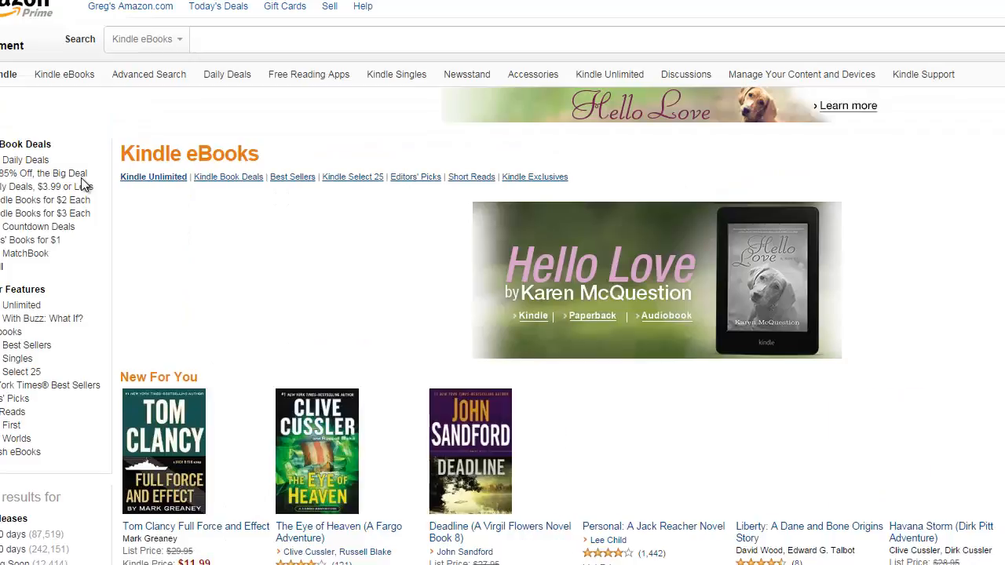
Narrow the Kindle eBooks to the Management Science subcategory of Management & Leadership, within Business & Money
scroll(85, 185, down, 4)
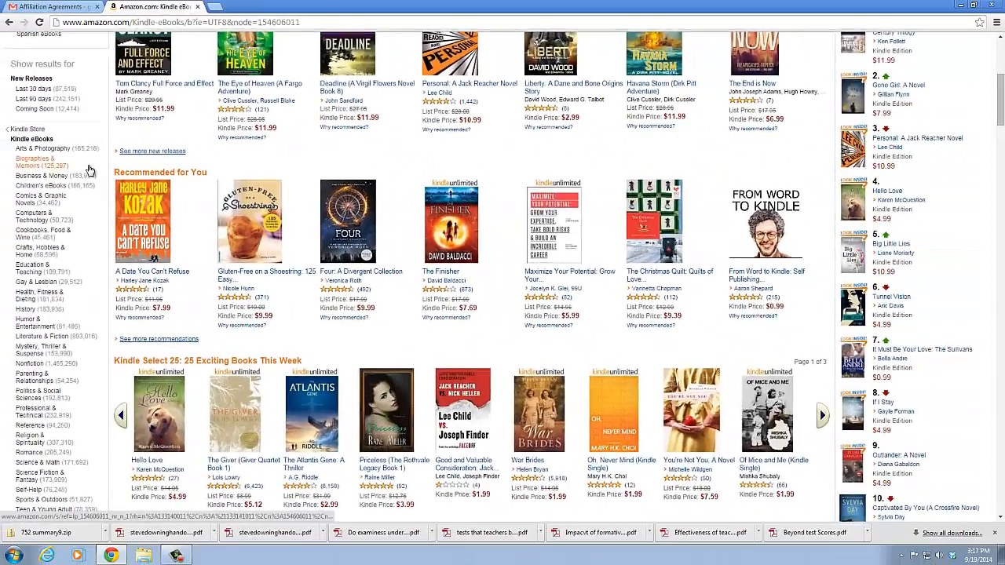
scroll(89, 169, down, 1)
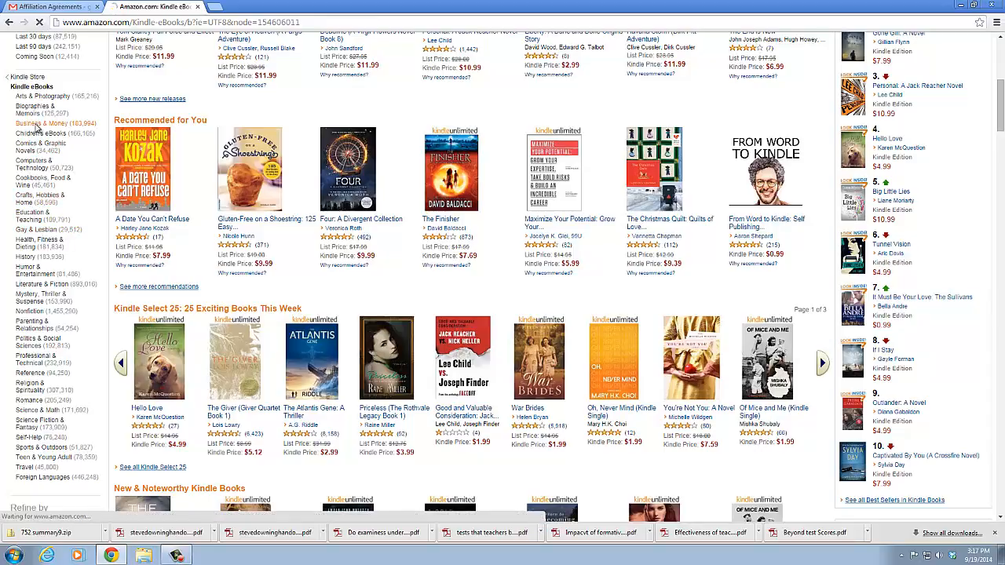
click(36, 126)
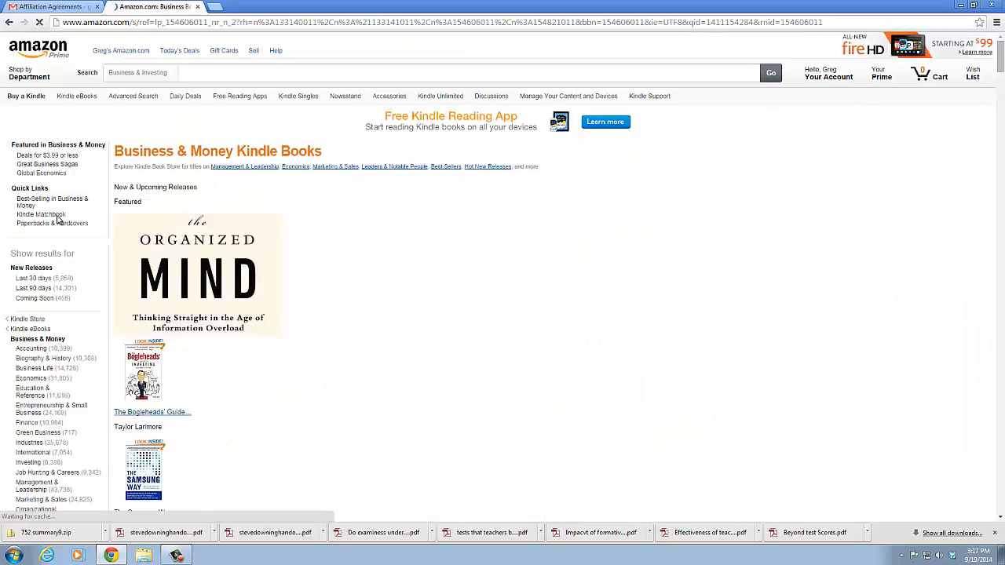
scroll(57, 227, down, 3)
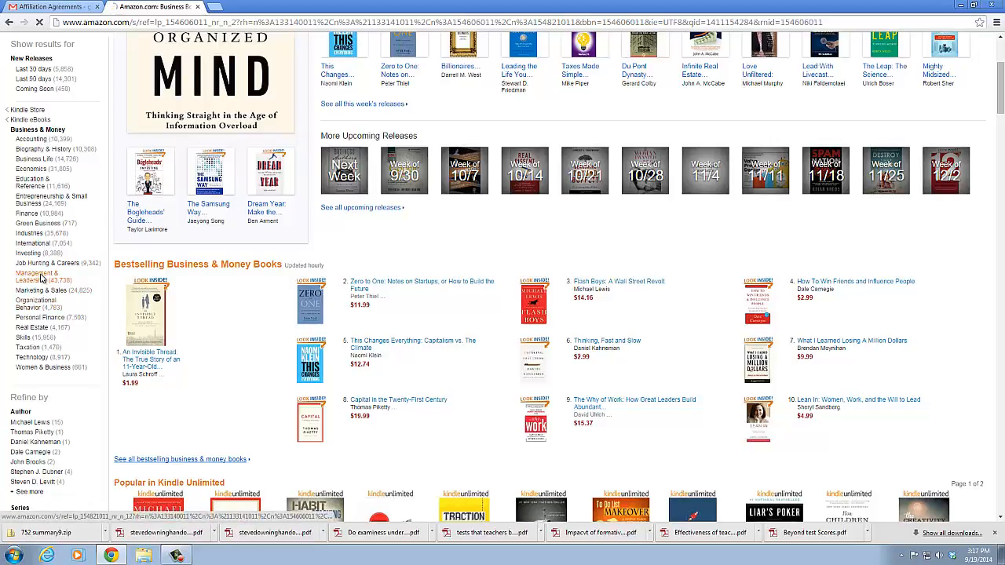
click(43, 277)
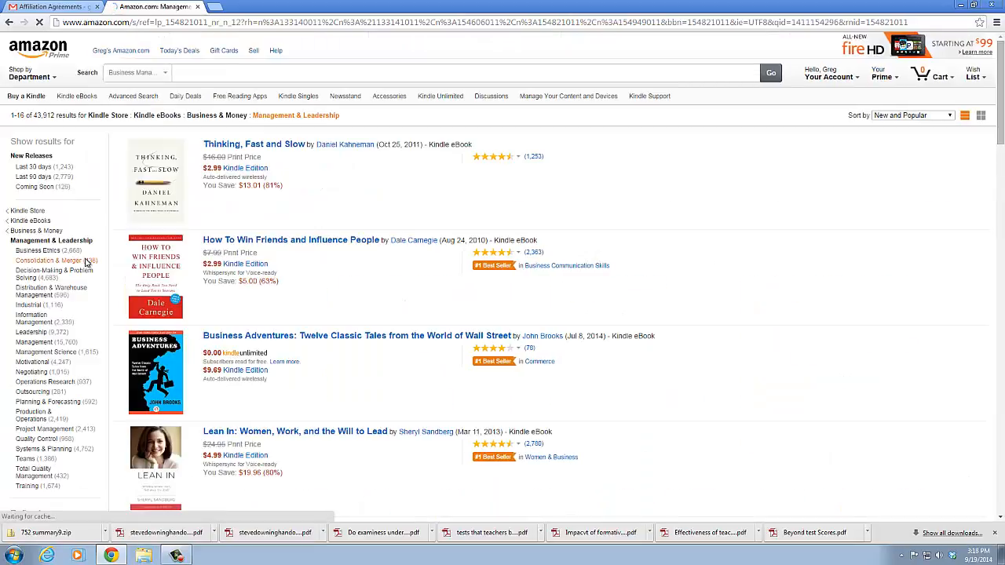
scroll(85, 264, down, 2)
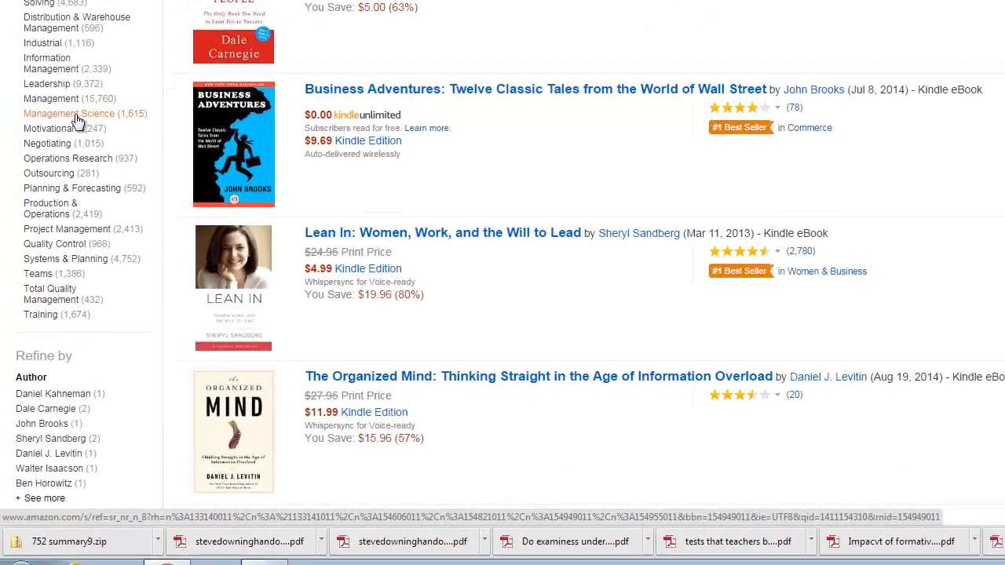
click(76, 118)
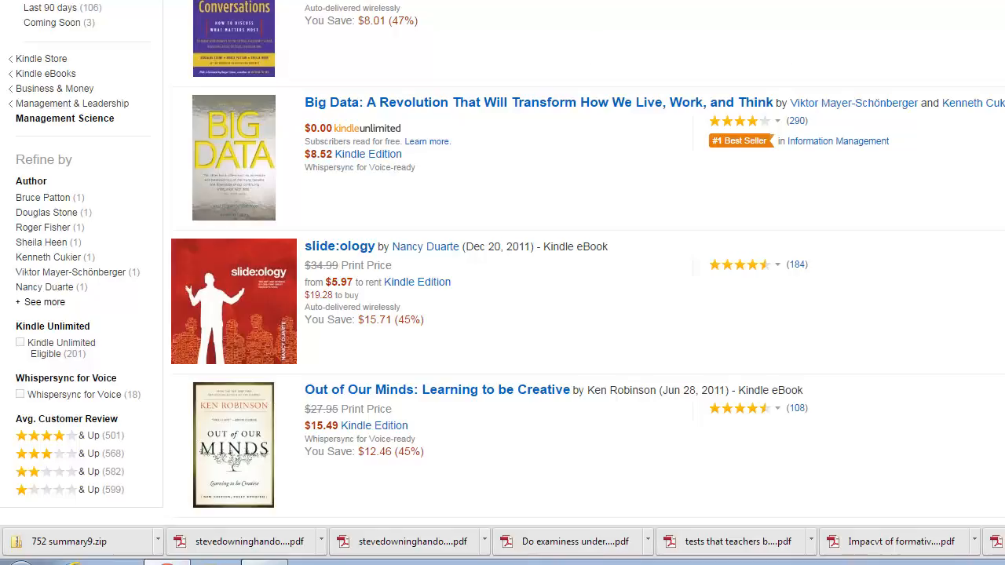
Go through the first two pages of Management Science results and advance to page 3
drag(1002, 129, 1002, 360)
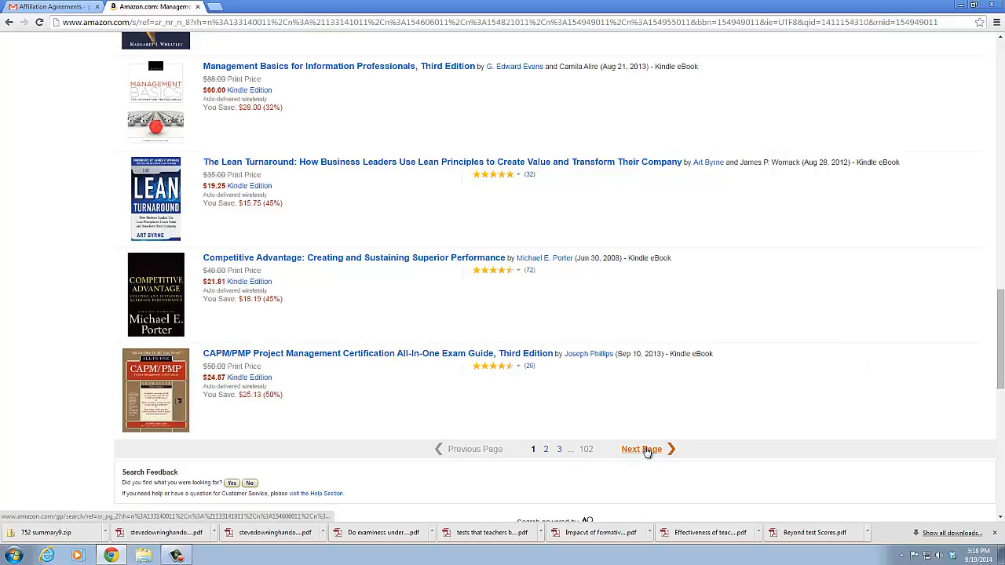
click(646, 451)
scroll(597, 445, down, 4)
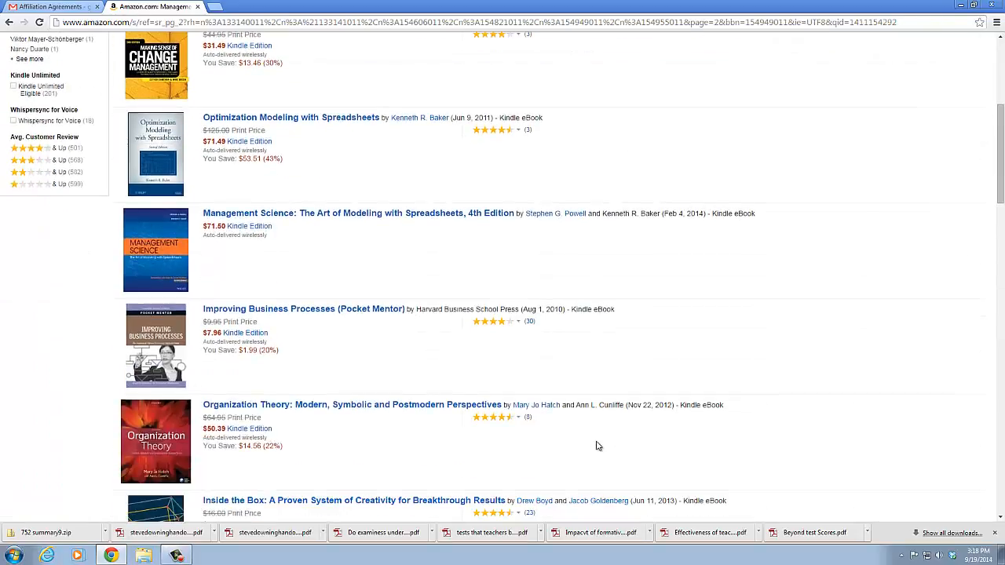
scroll(596, 445, down, 7)
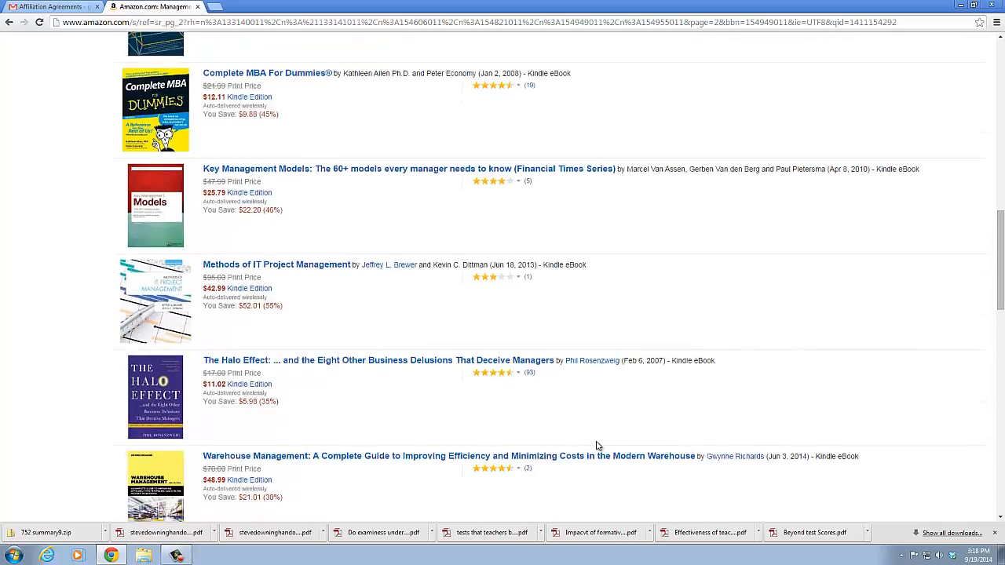
scroll(597, 445, down, 6)
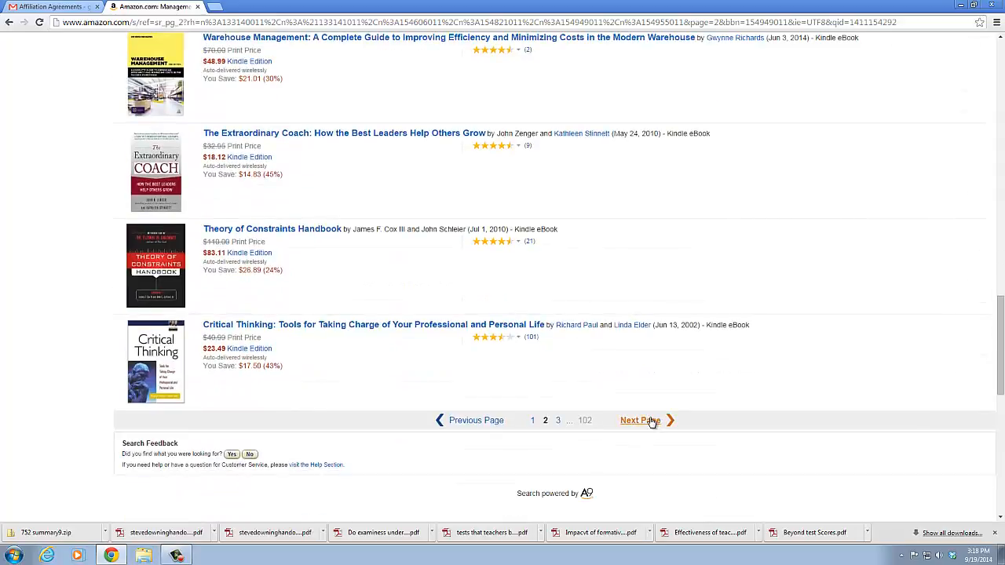
click(651, 422)
Browse the Management Science books on pages 3 and 4 and advance to page 5 of the results
scroll(656, 423, down, 5)
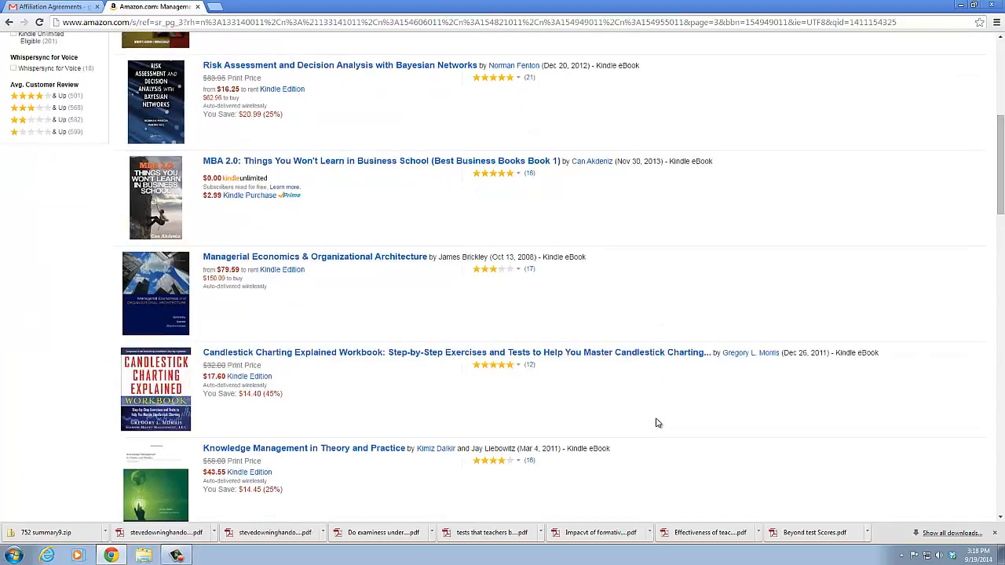
scroll(658, 423, down, 9)
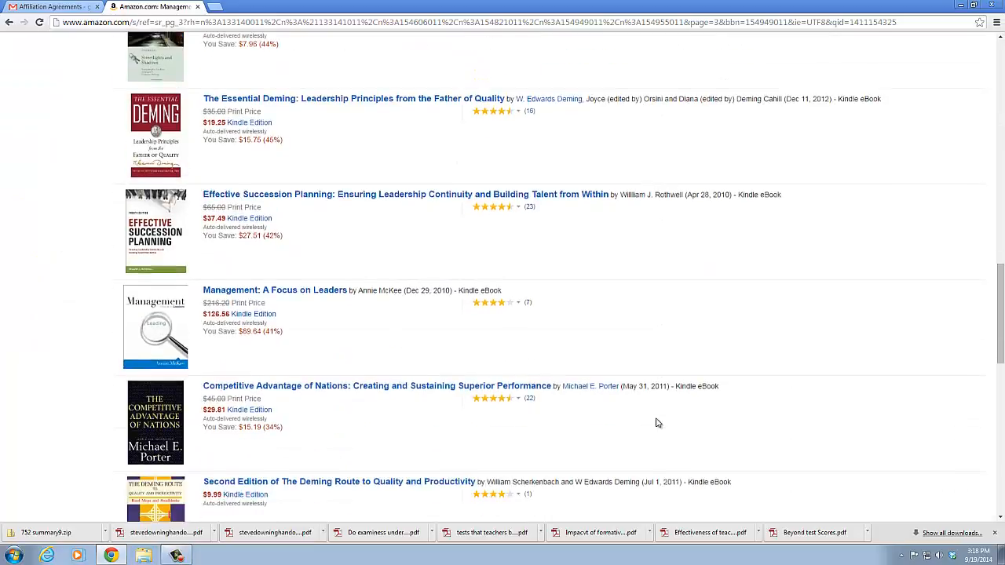
scroll(658, 423, down, 3)
click(658, 371)
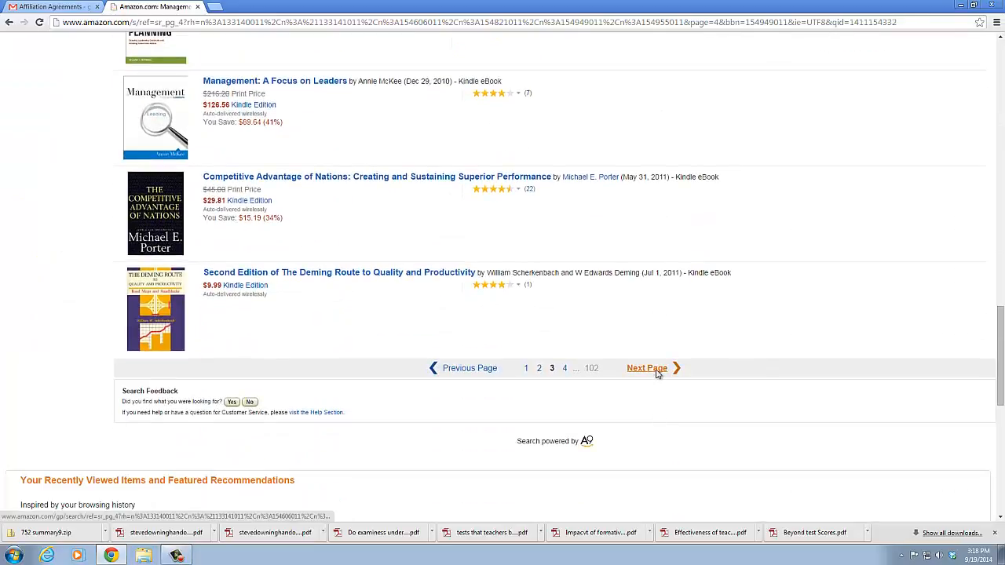
scroll(658, 375, down, 6)
scroll(658, 375, down, 10)
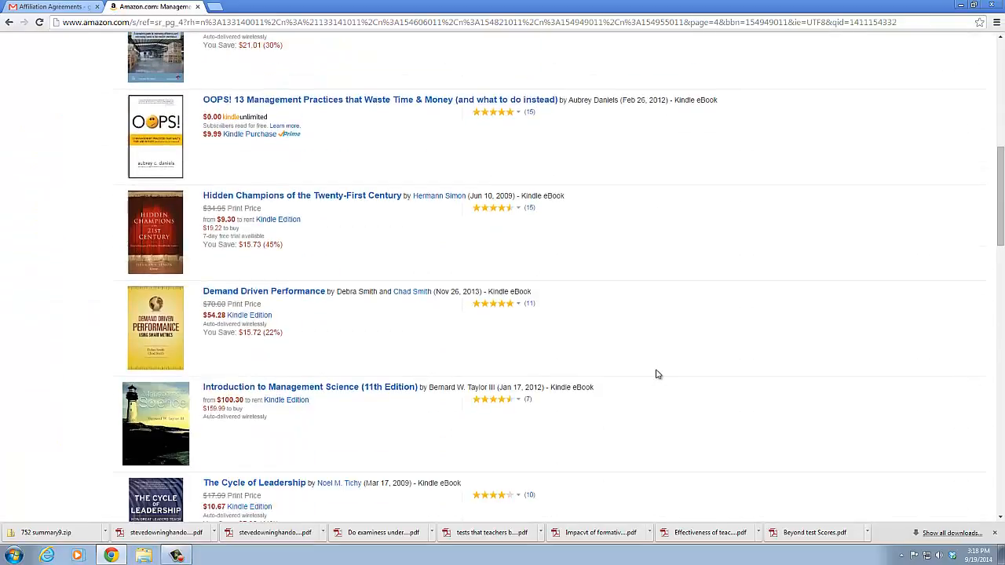
scroll(658, 374, down, 3)
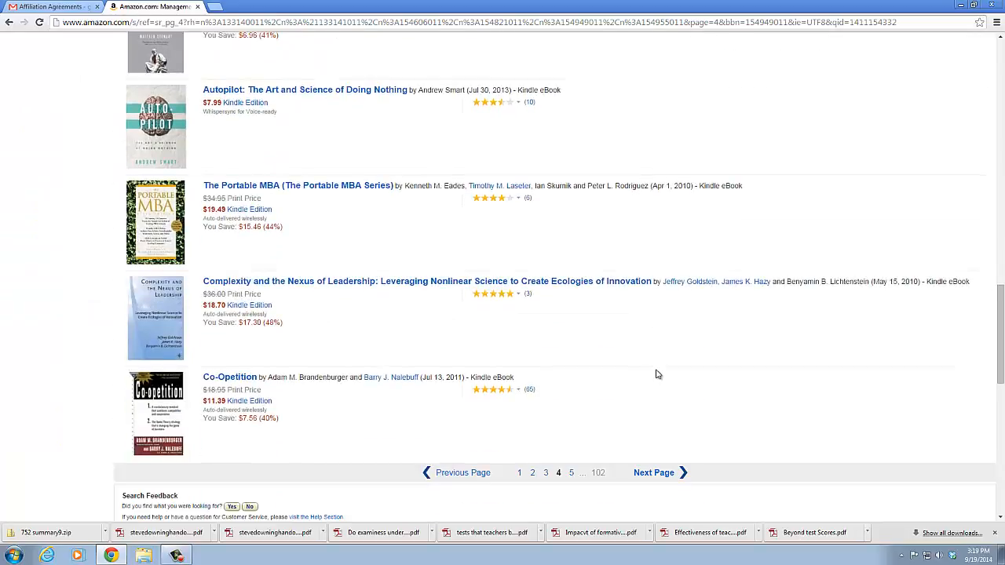
click(657, 373)
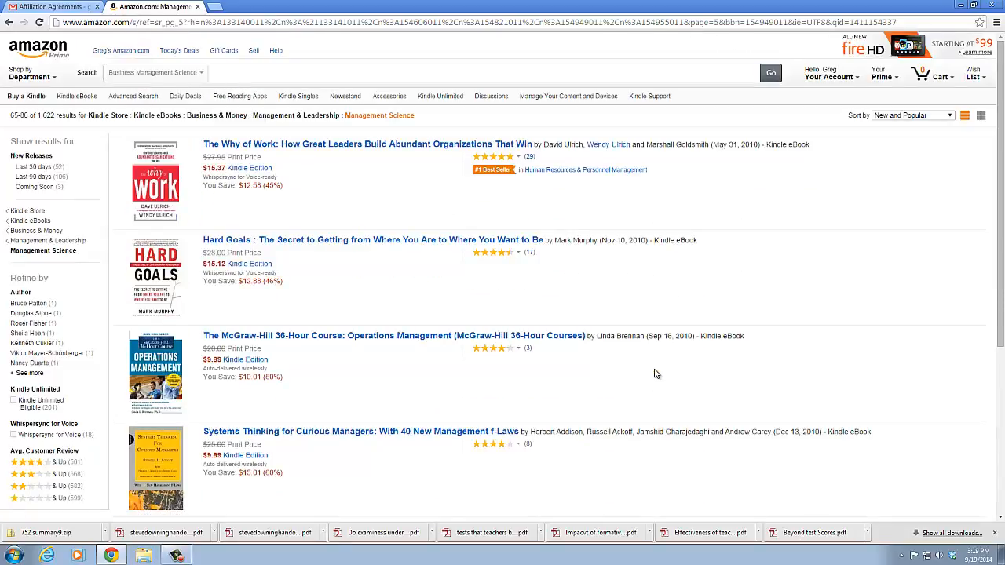
Find The BossHole Effect at the end of the fifth results page and open its product page
scroll(656, 374, down, 7)
scroll(656, 373, down, 9)
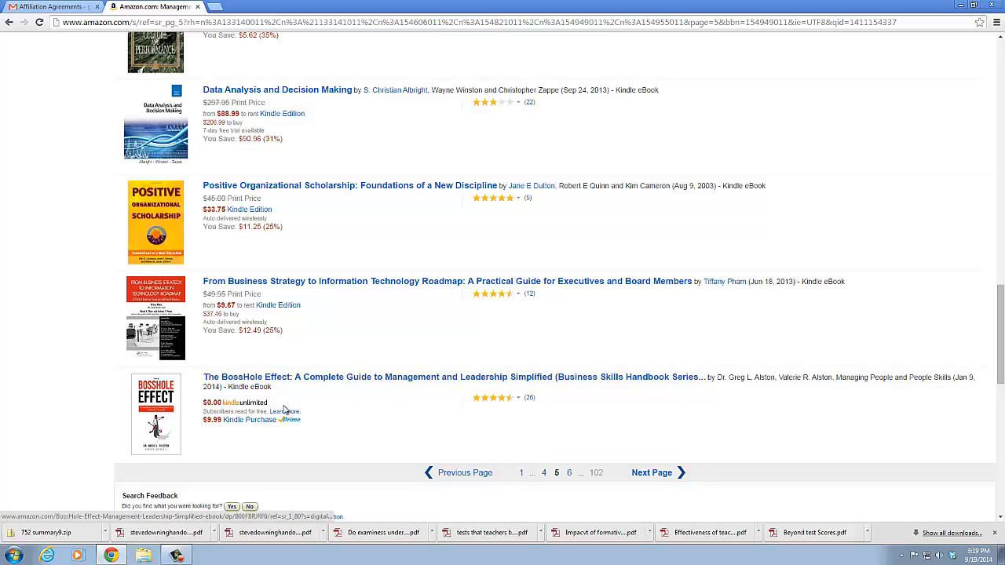
click(155, 407)
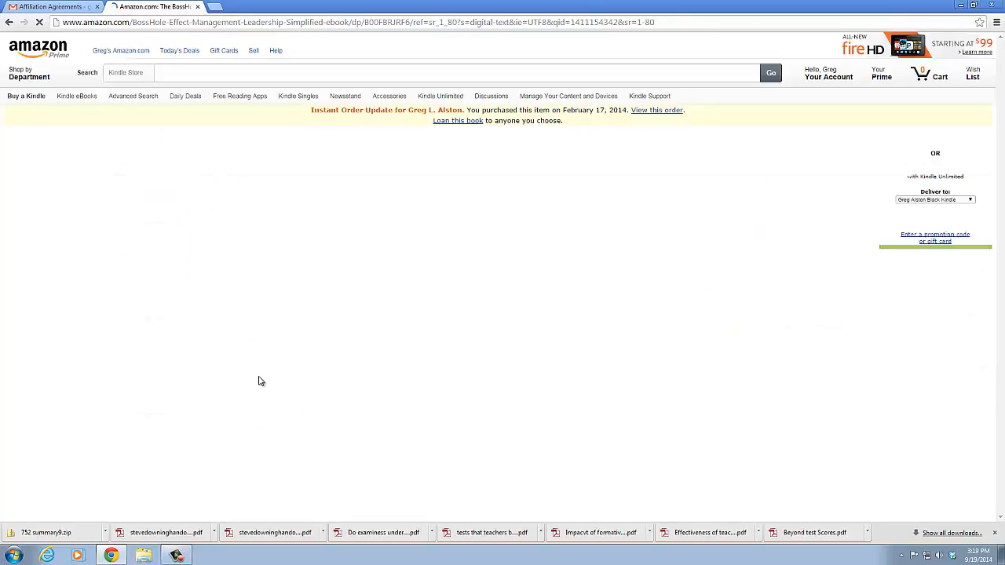
Look over the book's product page, from its price and formats through the editorial reviews to the product details
scroll(276, 320, down, 2)
scroll(275, 320, up, 1)
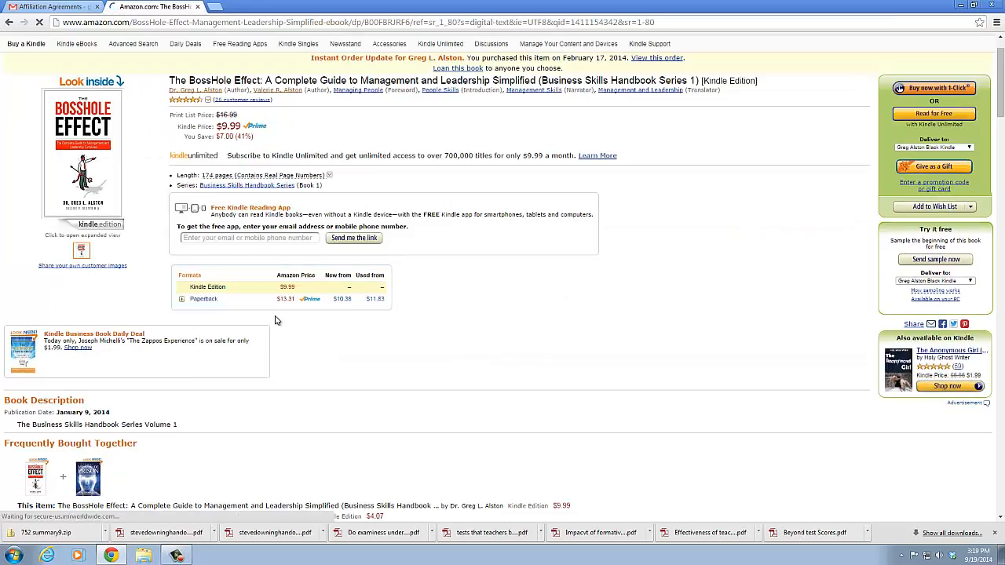
scroll(281, 252, up, 1)
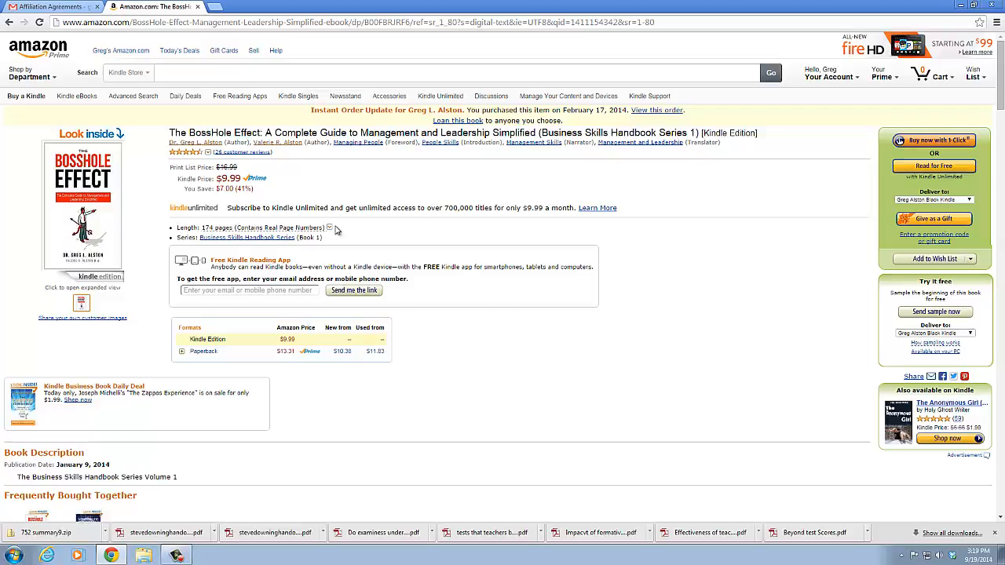
scroll(210, 321, down, 3)
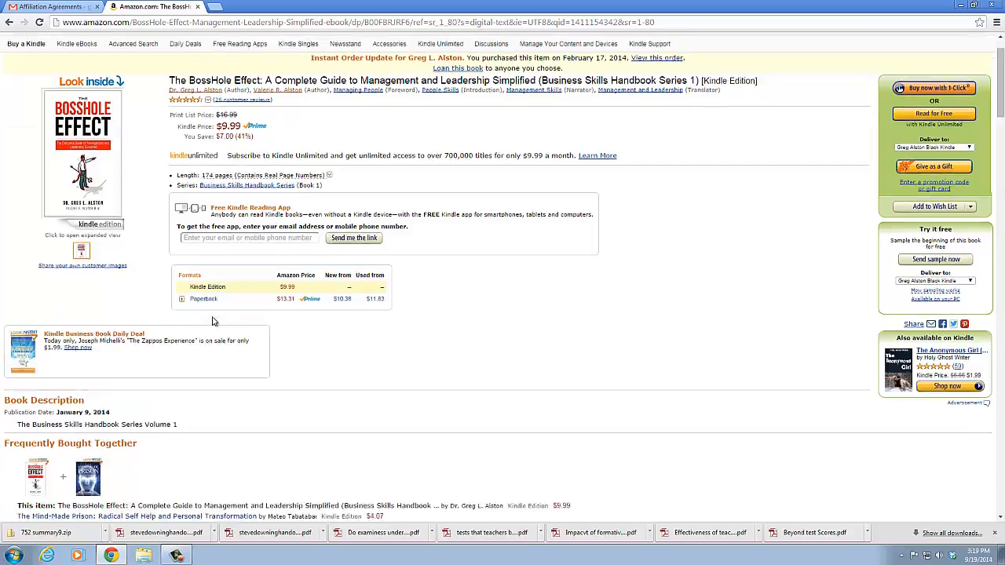
scroll(115, 313, down, 8)
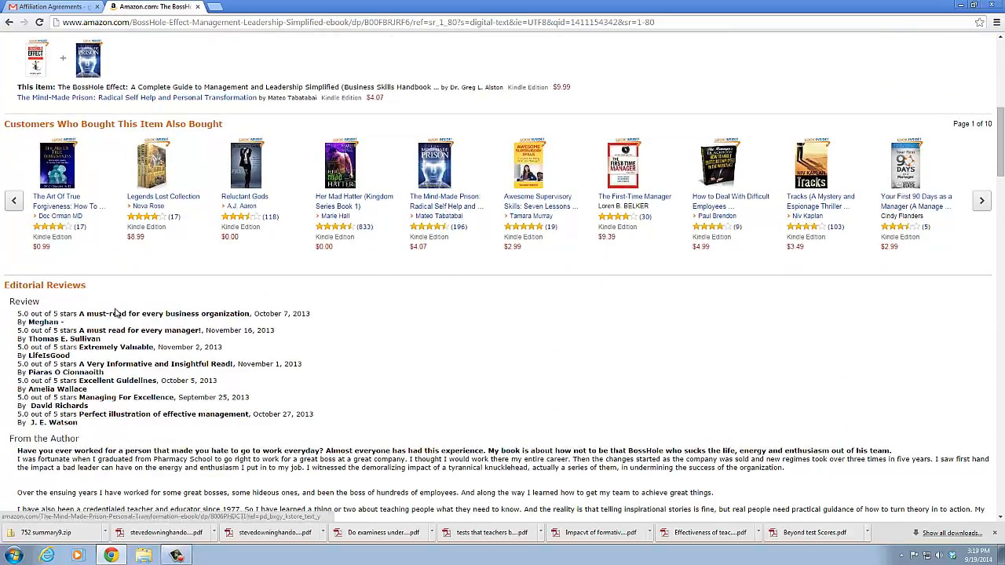
scroll(94, 298, down, 5)
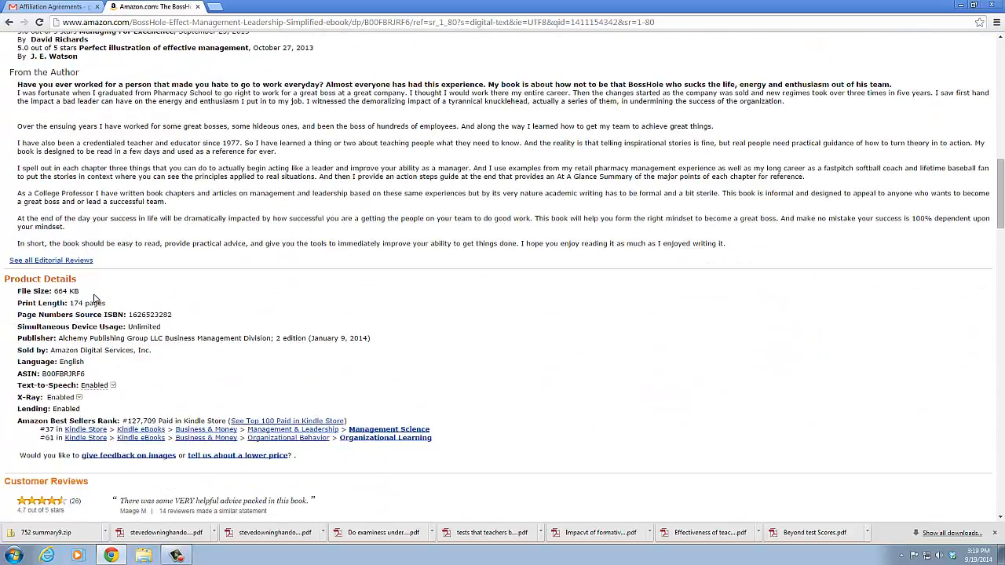
scroll(94, 298, up, 10)
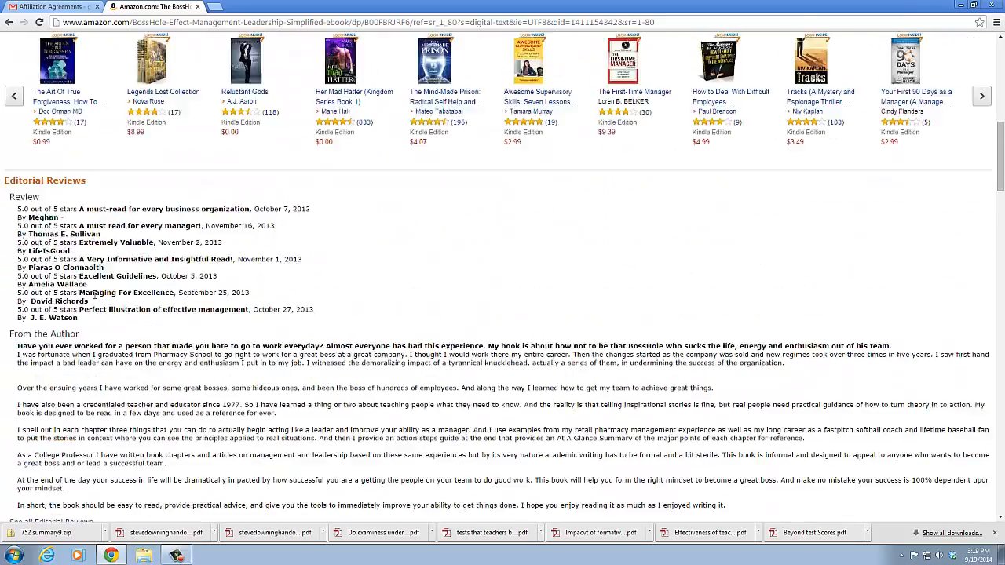
scroll(94, 299, up, 5)
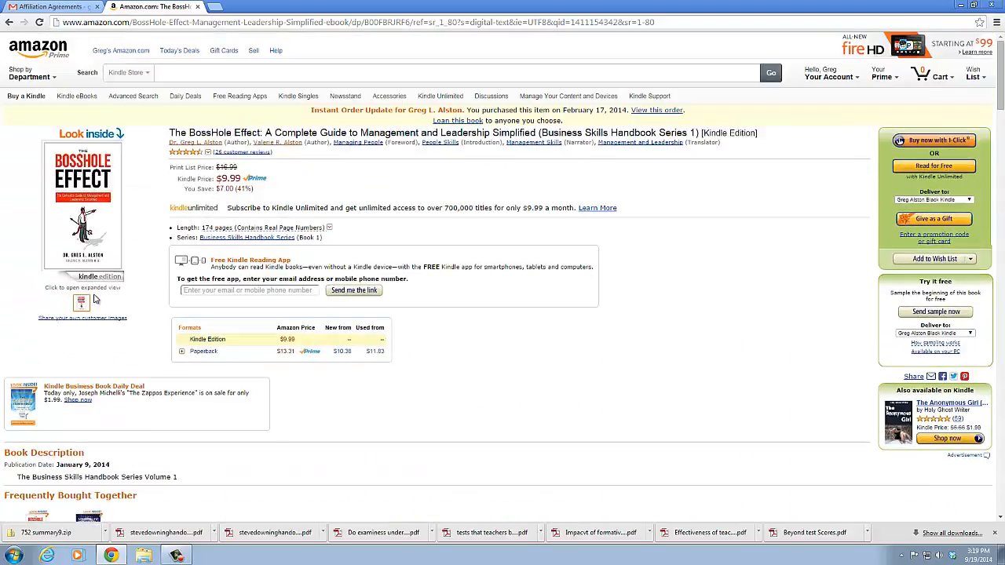
Examine the Amazon Best Sellers Rank and its category paths in the book's product details
scroll(94, 298, down, 5)
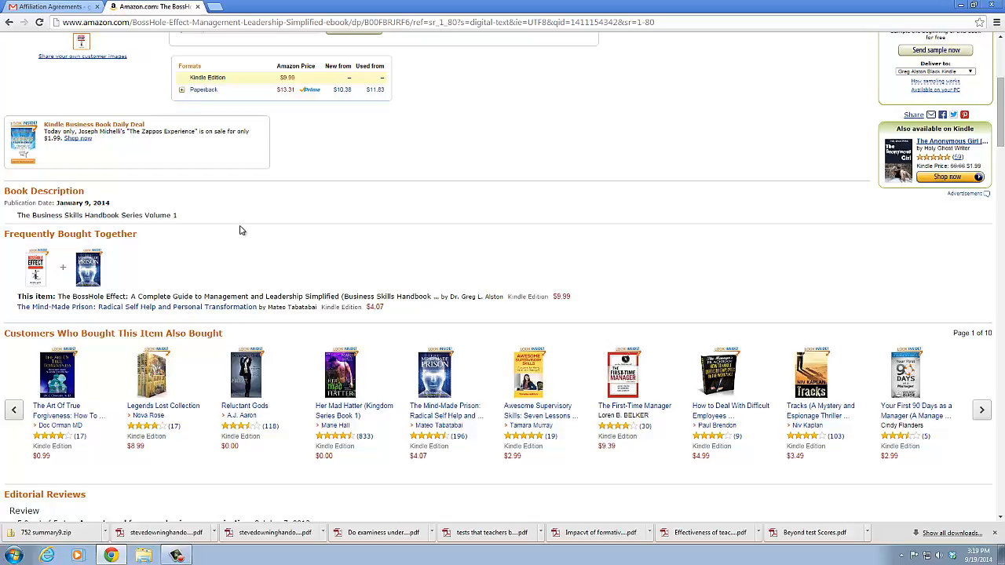
scroll(241, 230, down, 5)
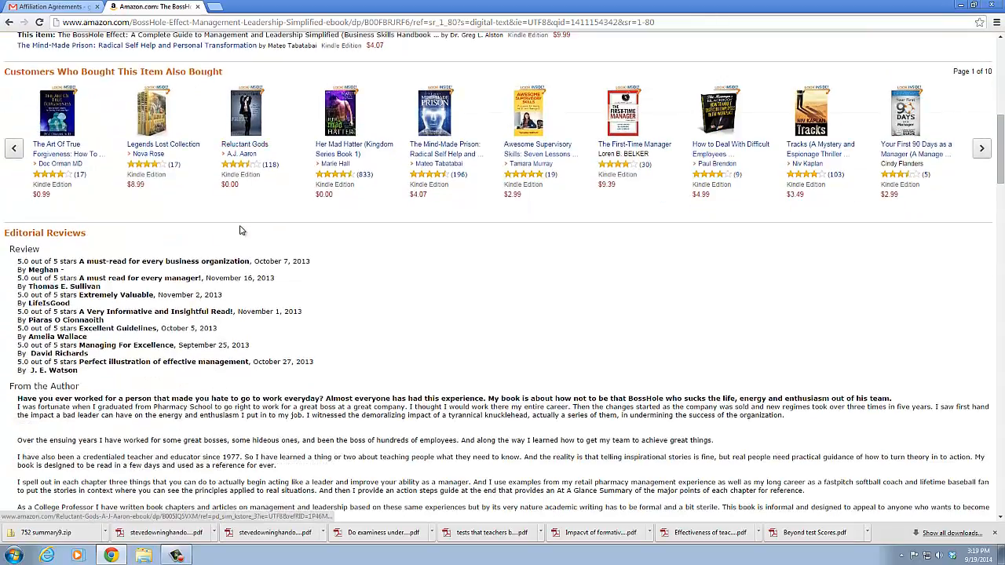
scroll(241, 230, down, 4)
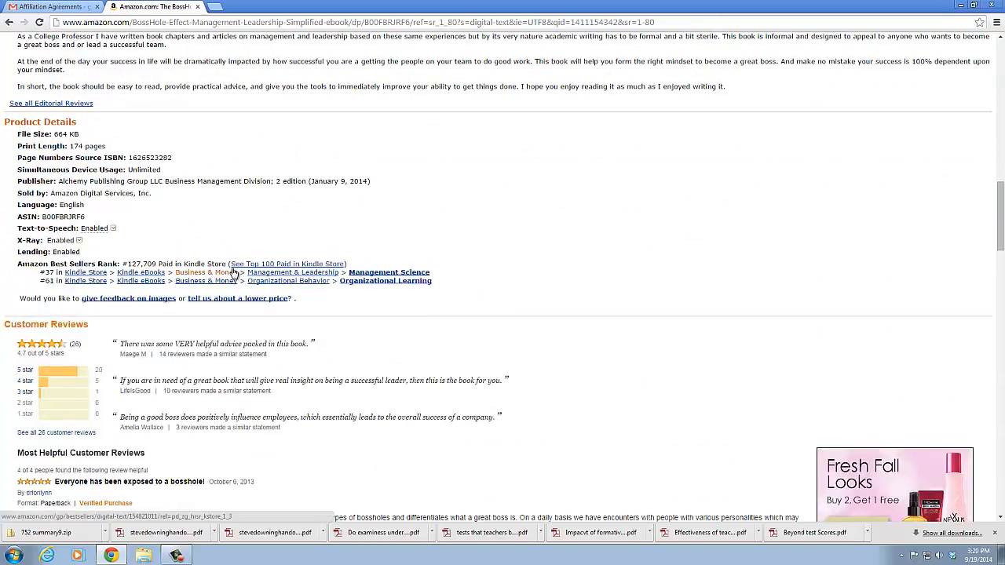
click(409, 271)
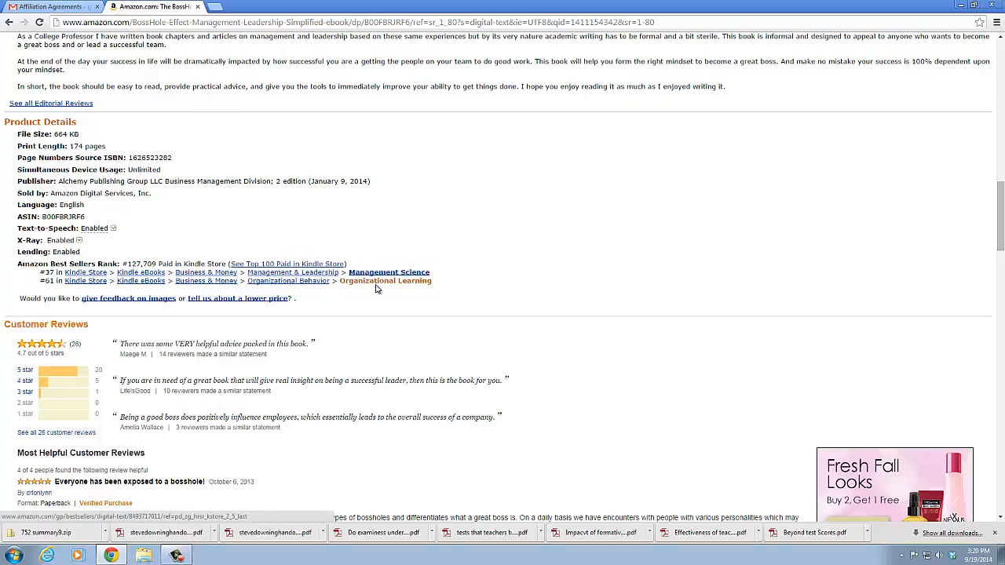
Read through the book's customer reviews down to the author's biography
scroll(283, 330, down, 1)
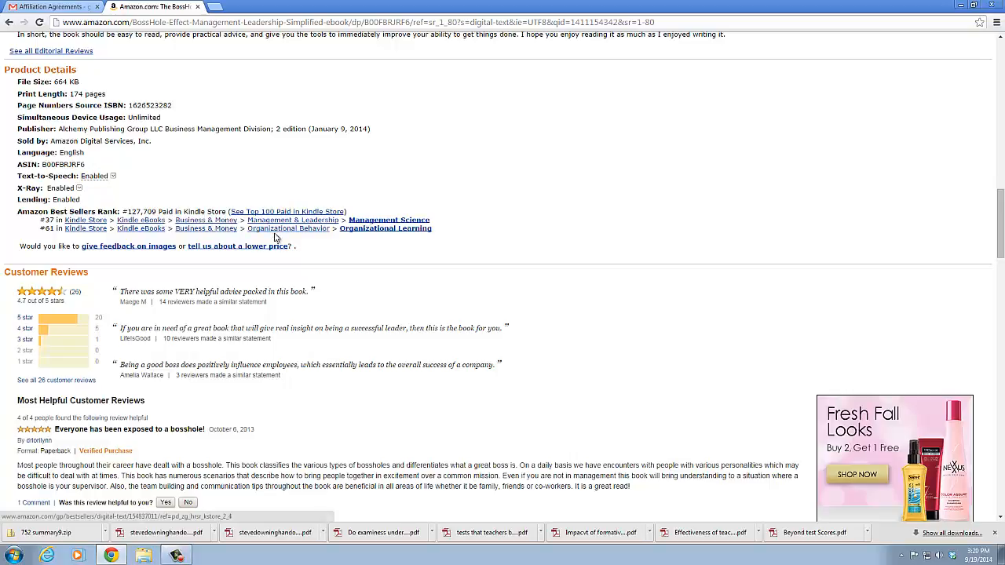
scroll(275, 237, down, 2)
scroll(275, 238, down, 10)
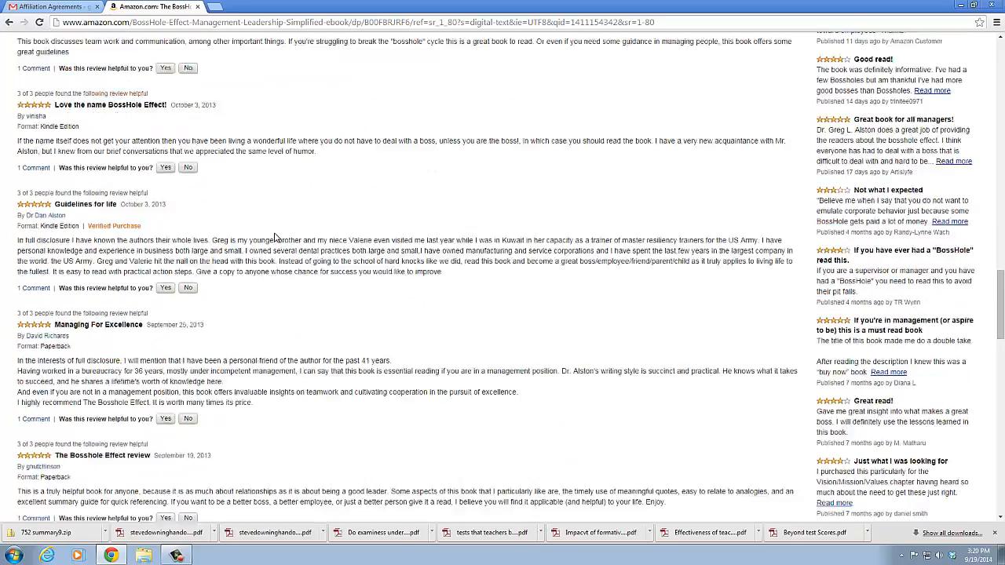
scroll(275, 237, down, 6)
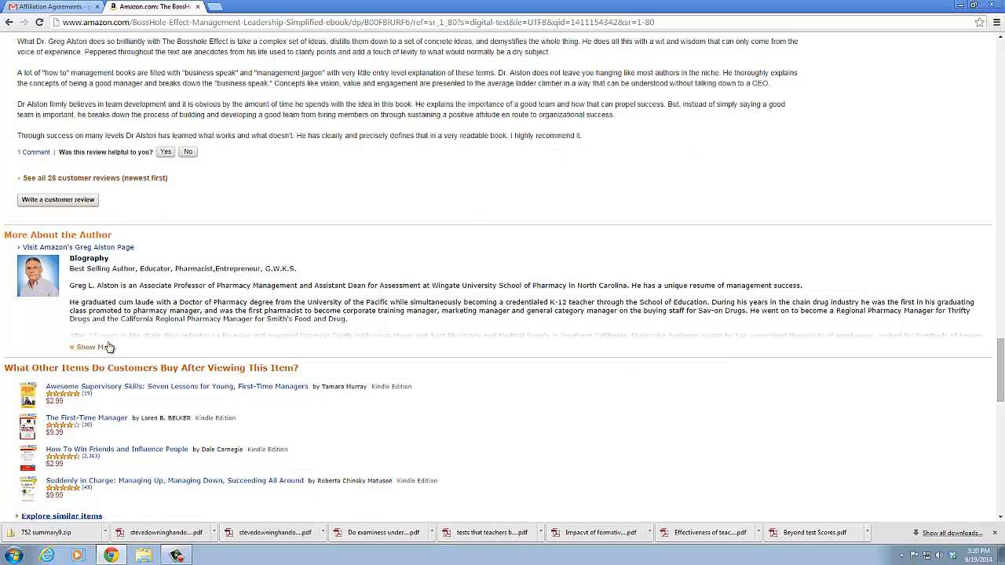
Look over the related items and forums near the end of the Kindle product page, then return to its price and format details
scroll(108, 348, down, 1)
scroll(103, 373, down, 2)
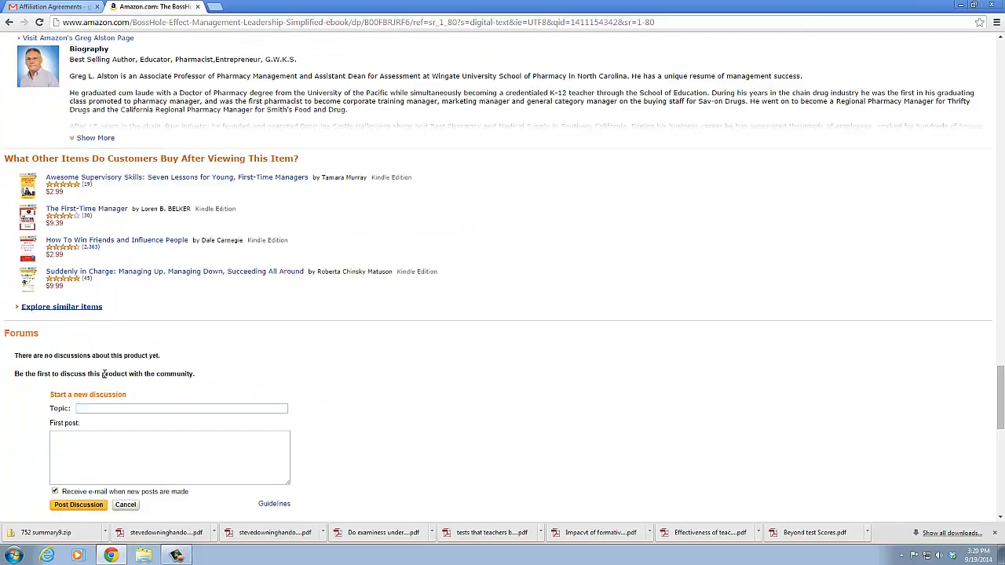
scroll(102, 373, down, 1)
scroll(447, 339, up, 10)
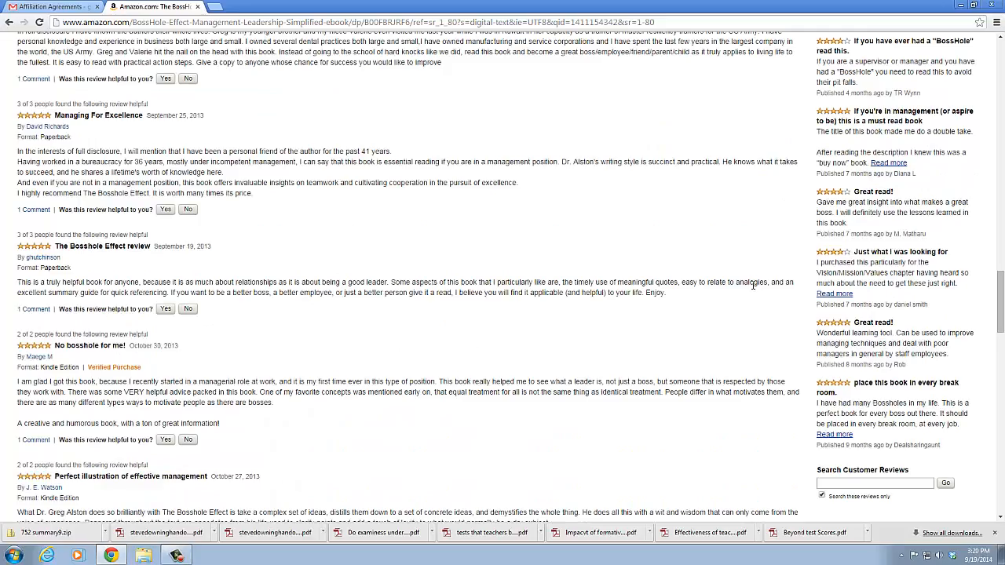
scroll(752, 285, up, 15)
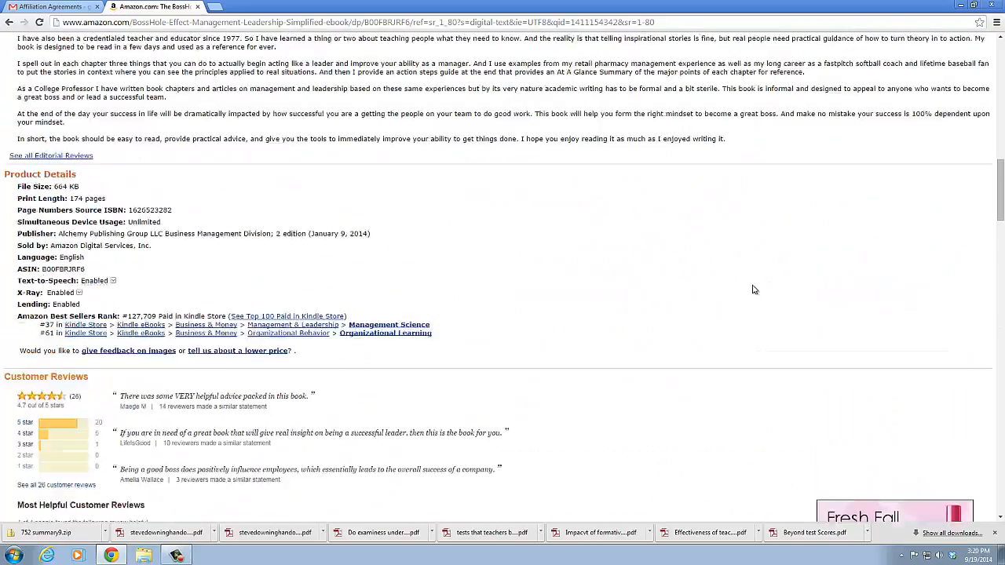
scroll(752, 290, up, 15)
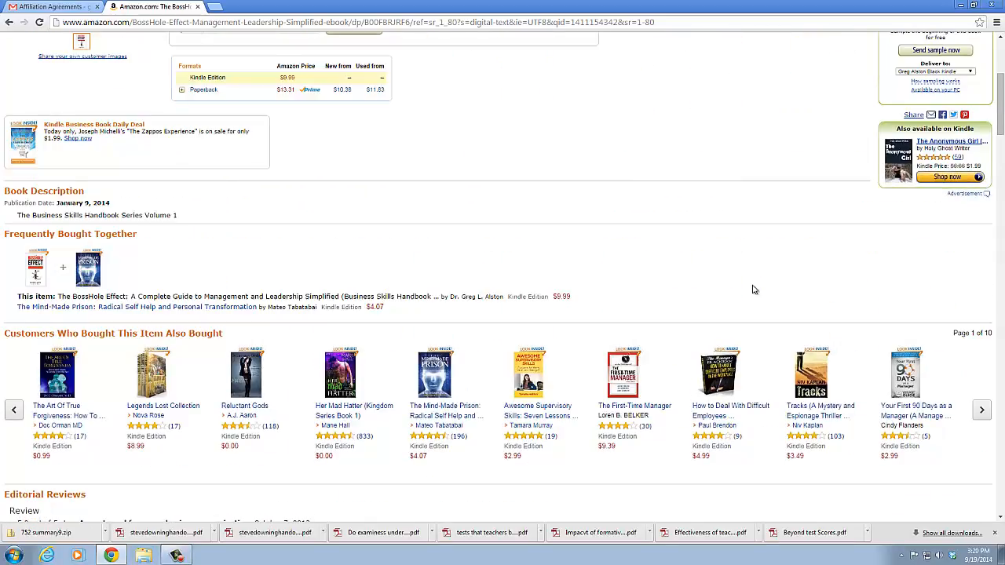
scroll(752, 290, up, 3)
scroll(752, 290, down, 2)
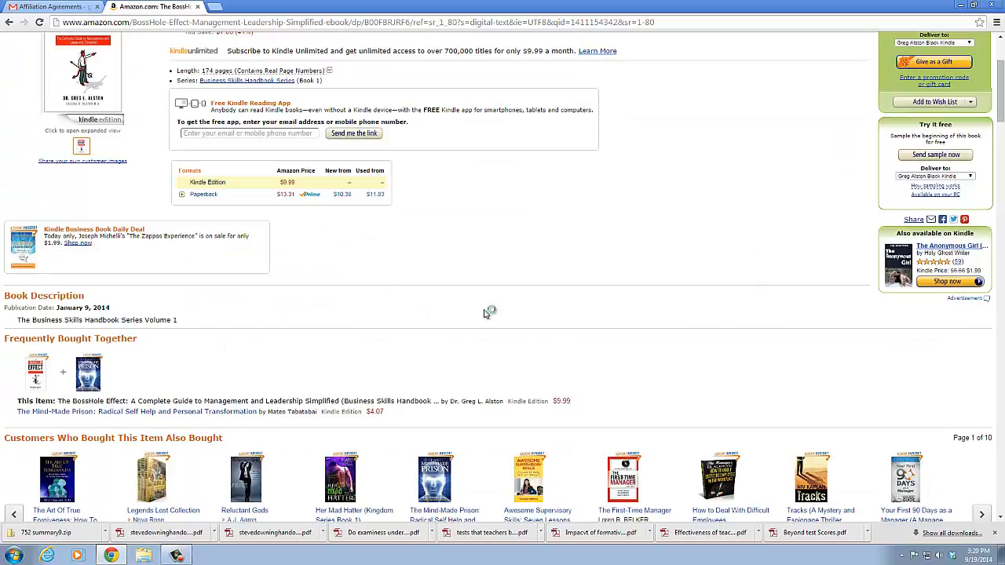
scroll(516, 309, up, 2)
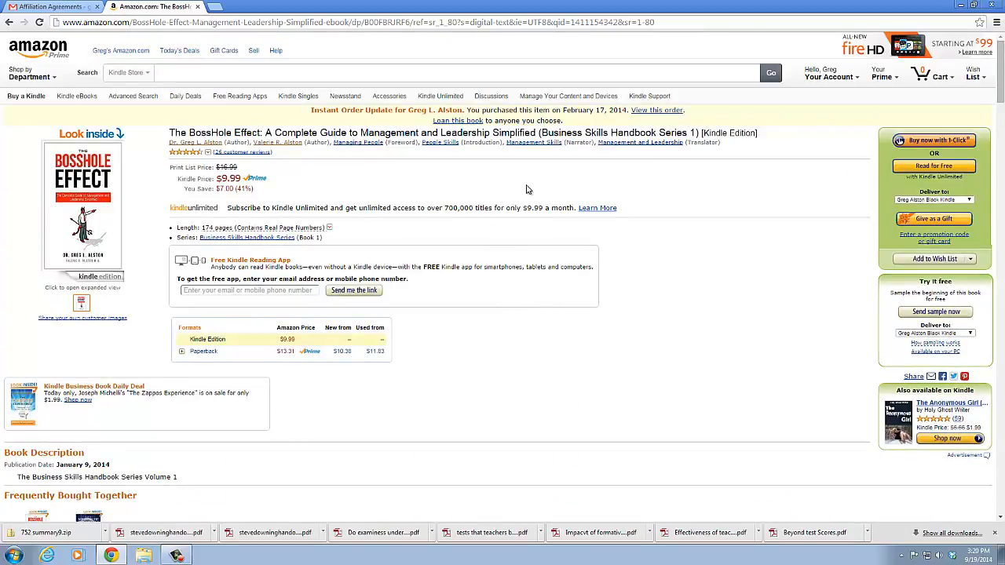
Open the book's paperback edition page and examine its product details and Amazon Best Sellers Rank
click(204, 351)
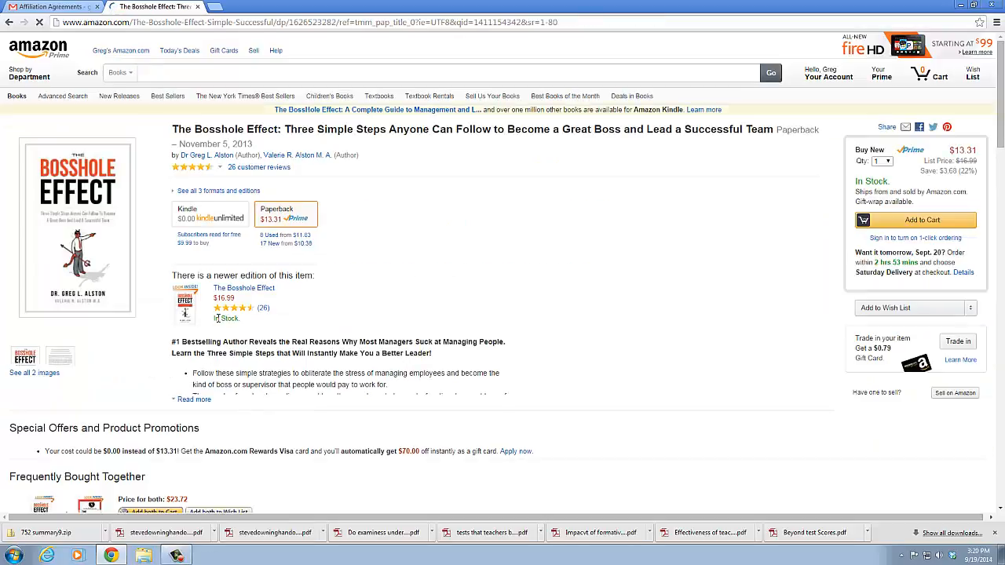
scroll(210, 338, down, 1)
scroll(212, 331, down, 4)
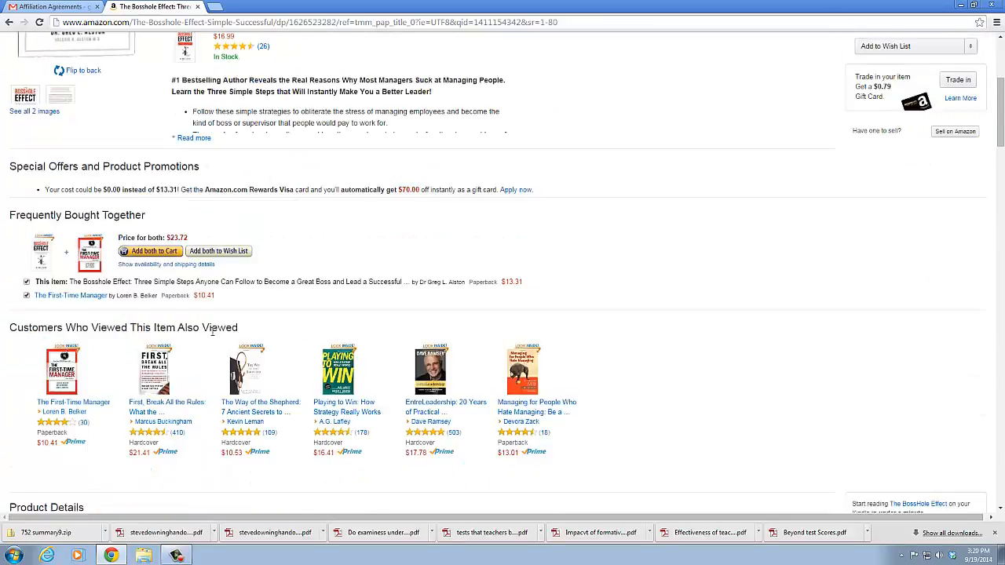
scroll(212, 336, down, 1)
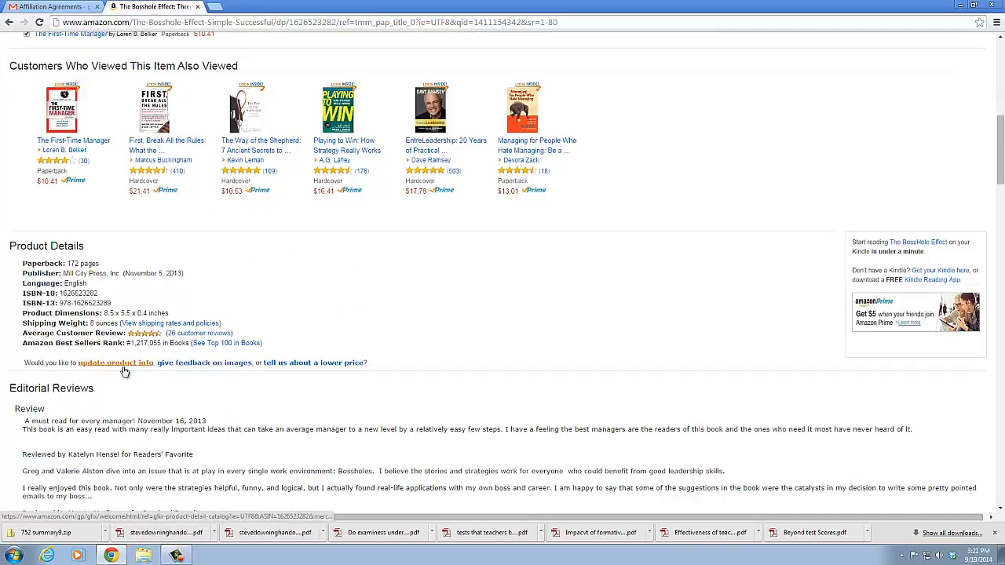
Look through the paperback's editorial reviews, author biography and customer reviews, then return to its title and format details
scroll(122, 388, down, 1)
scroll(120, 398, down, 1)
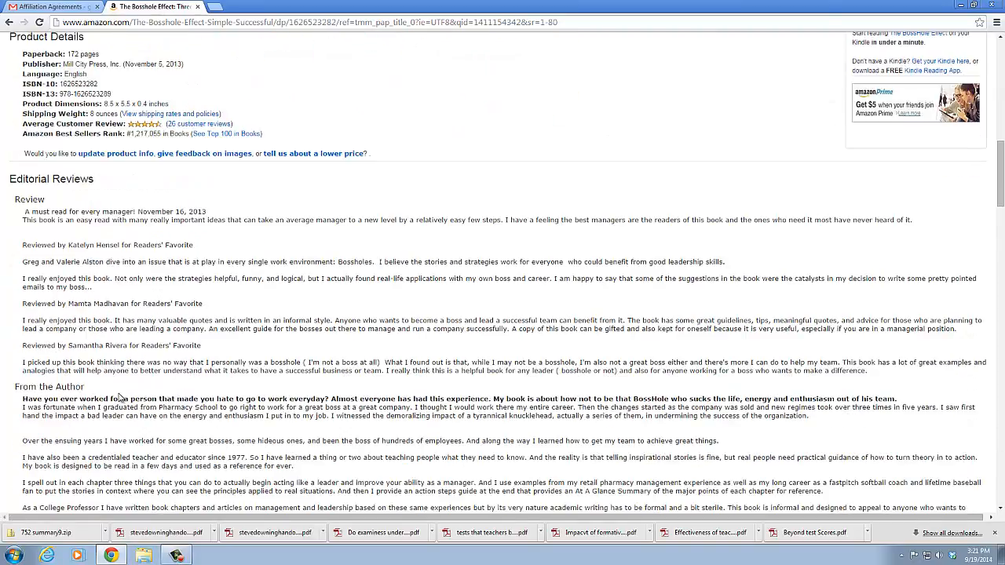
scroll(120, 398, down, 5)
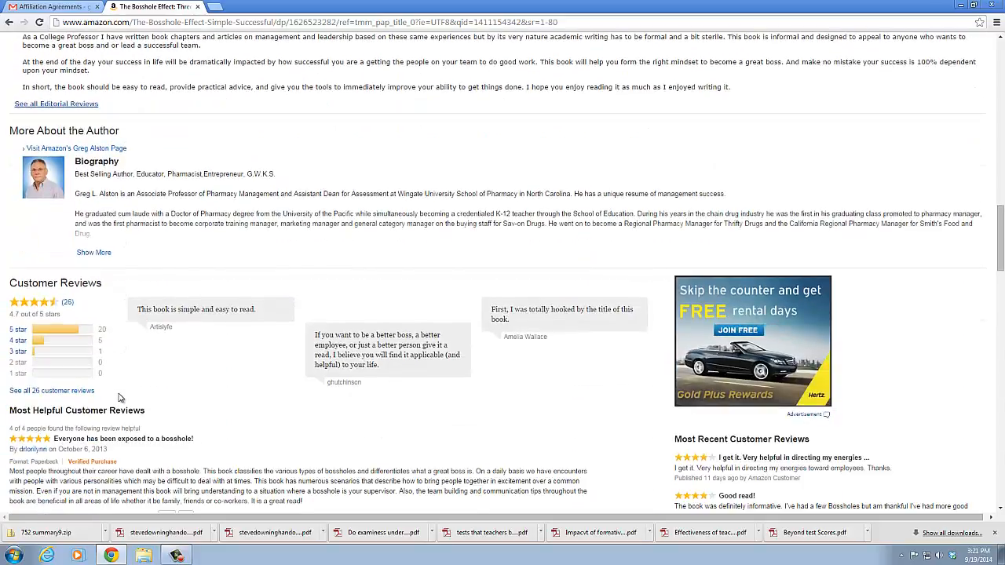
scroll(120, 398, down, 2)
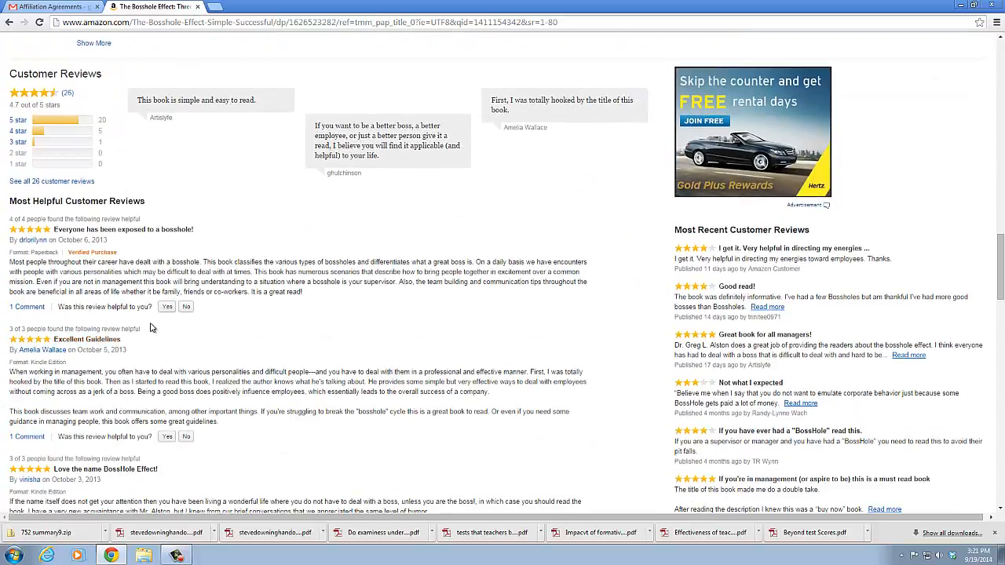
scroll(175, 321, up, 12)
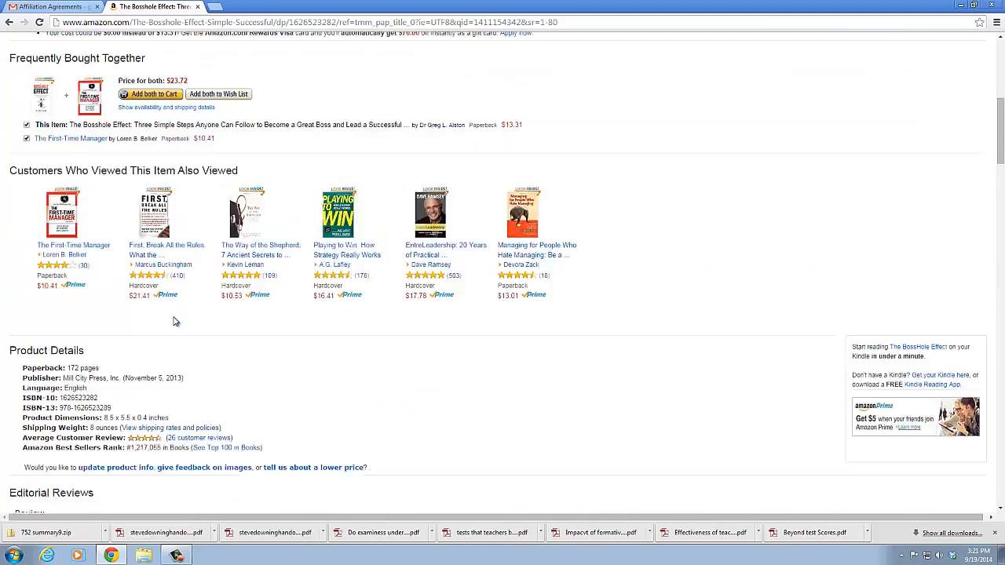
scroll(175, 321, up, 2)
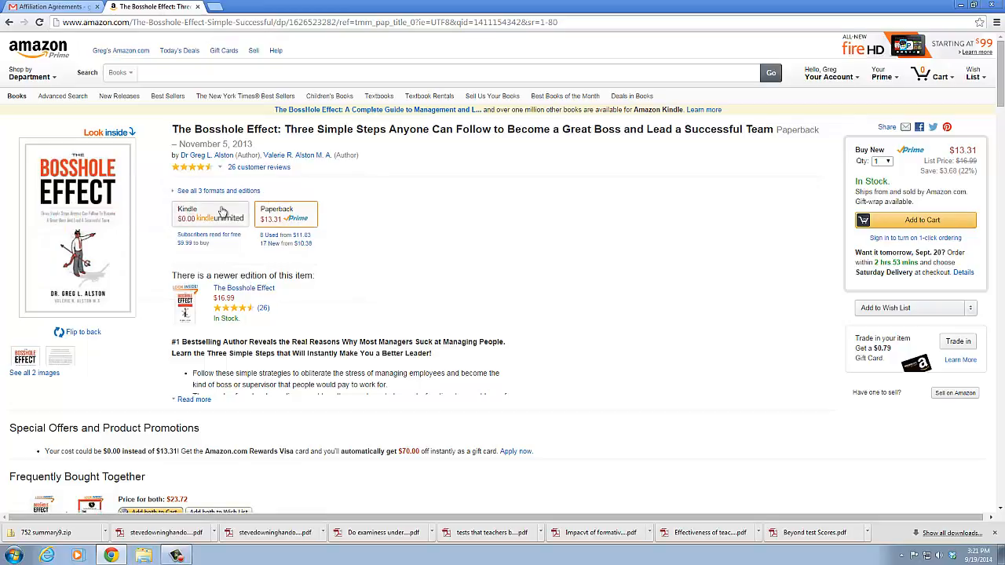
Open the full customer reviews page, compare the most helpful favorable and critical reviews, and return to the paperback page
click(257, 169)
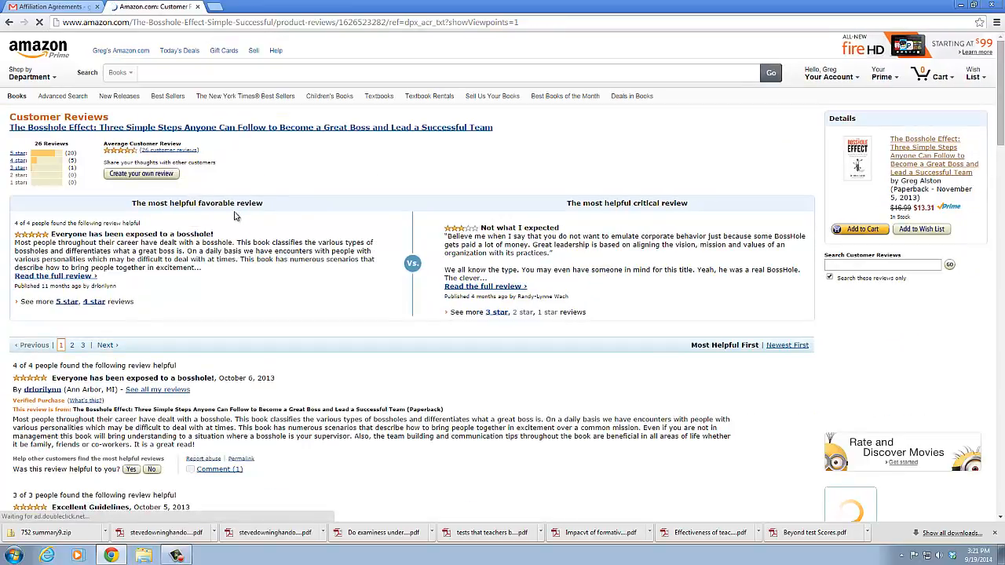
scroll(289, 238, down, 1)
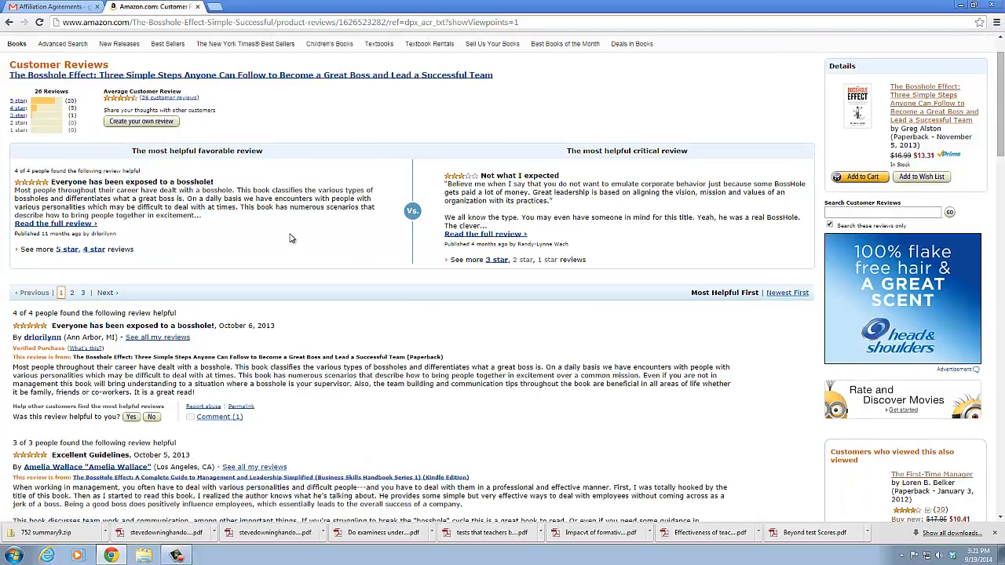
scroll(289, 237, up, 1)
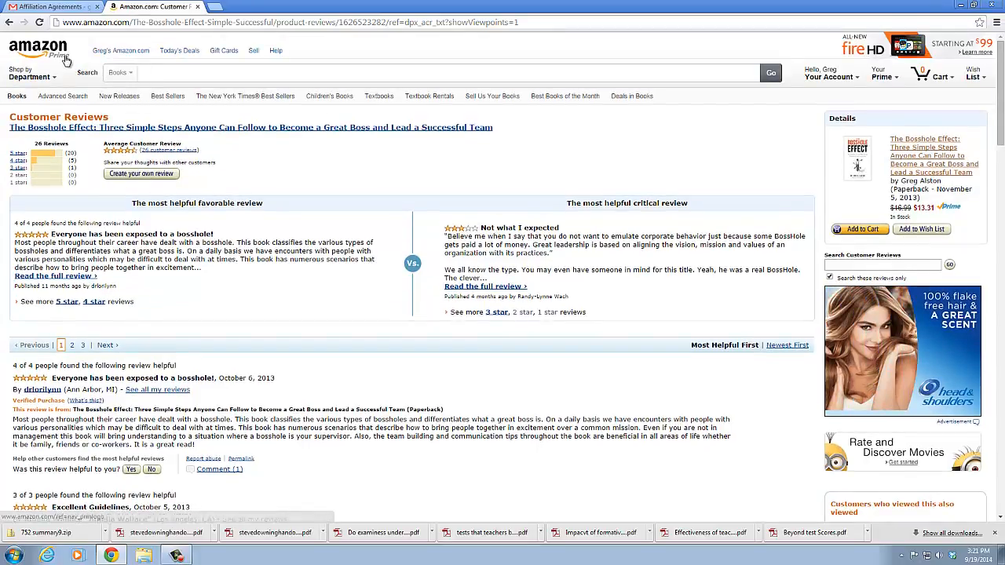
click(10, 22)
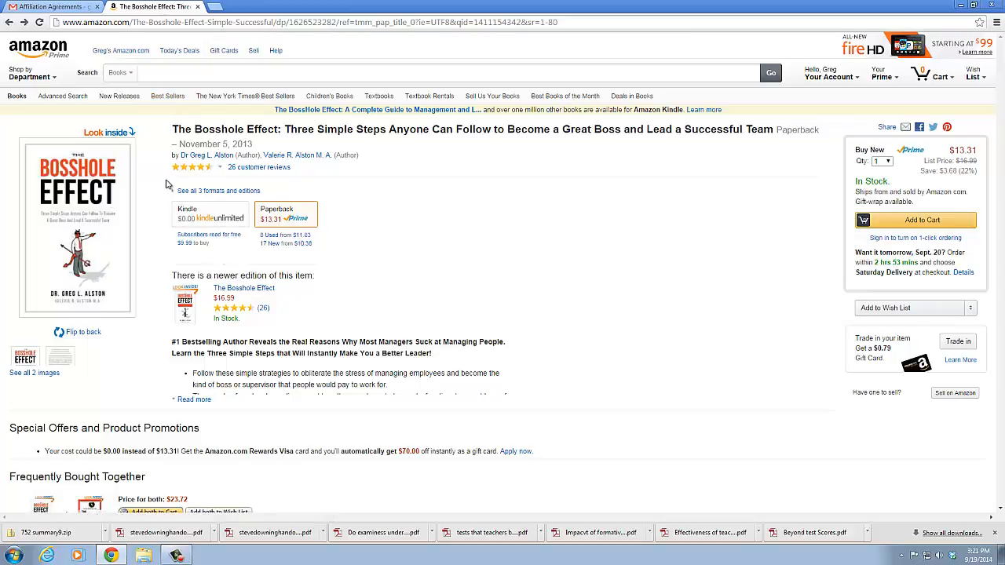
Switch from the paperback edition back to the Kindle edition of The BossHole Effect
scroll(167, 184, down, 2)
scroll(165, 184, up, 2)
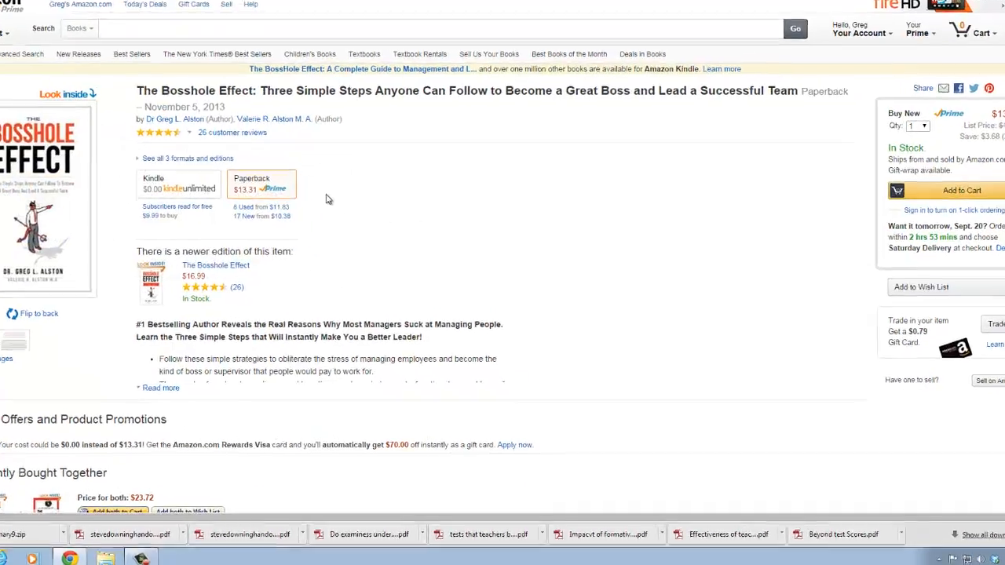
click(177, 182)
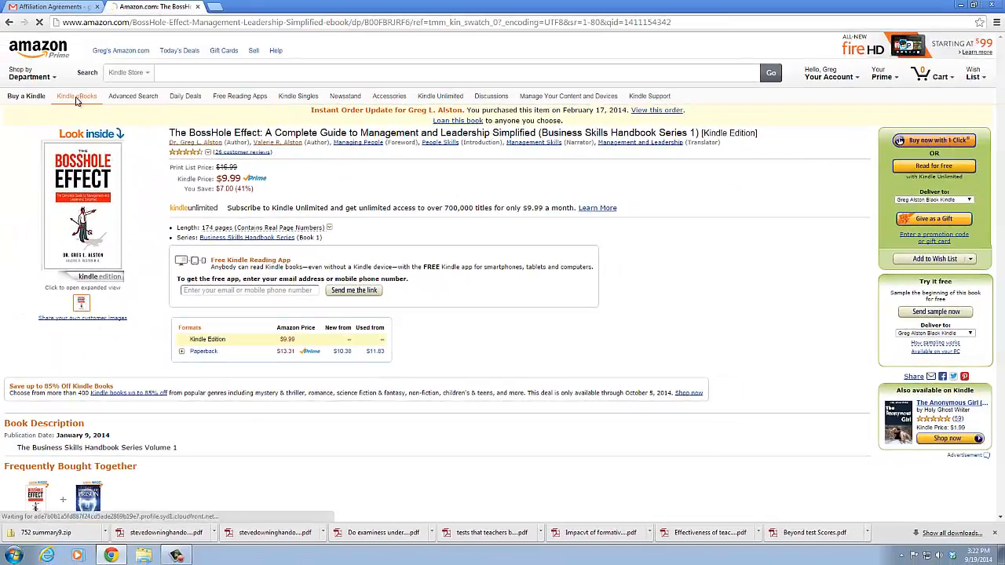
Open the Kindle eBooks storefront and look over its category list and popular features
click(76, 101)
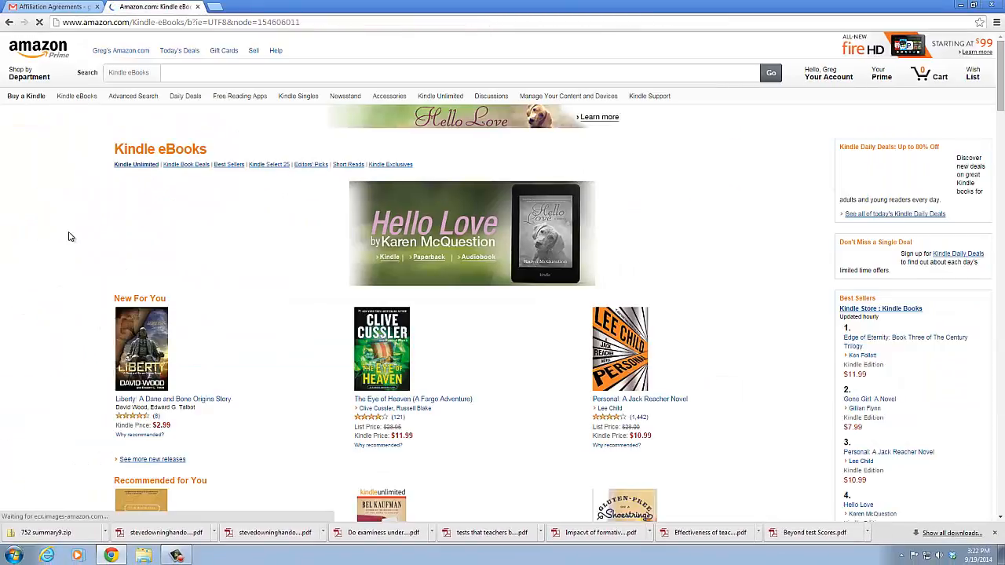
scroll(68, 235, down, 3)
scroll(69, 237, down, 1)
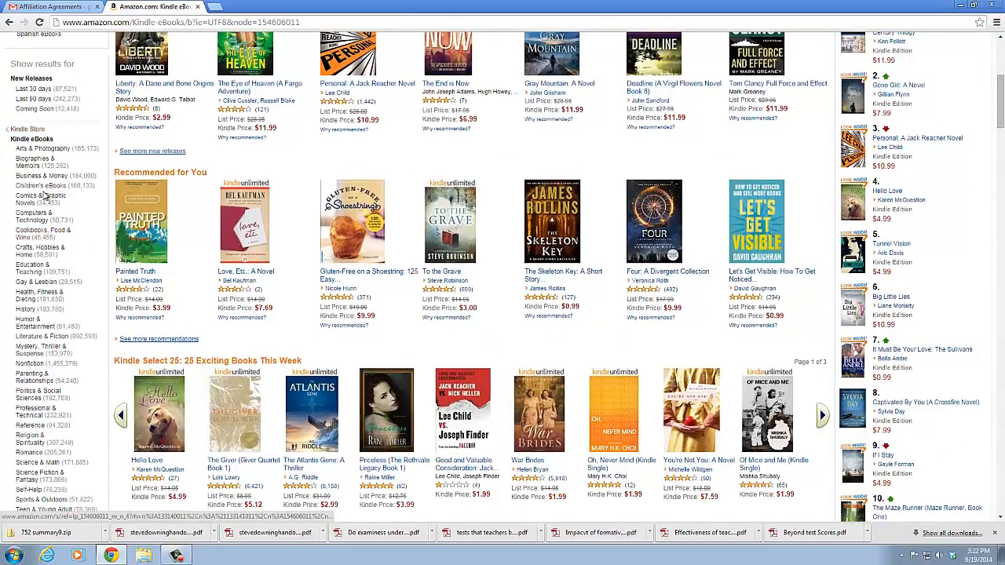
scroll(78, 179, up, 2)
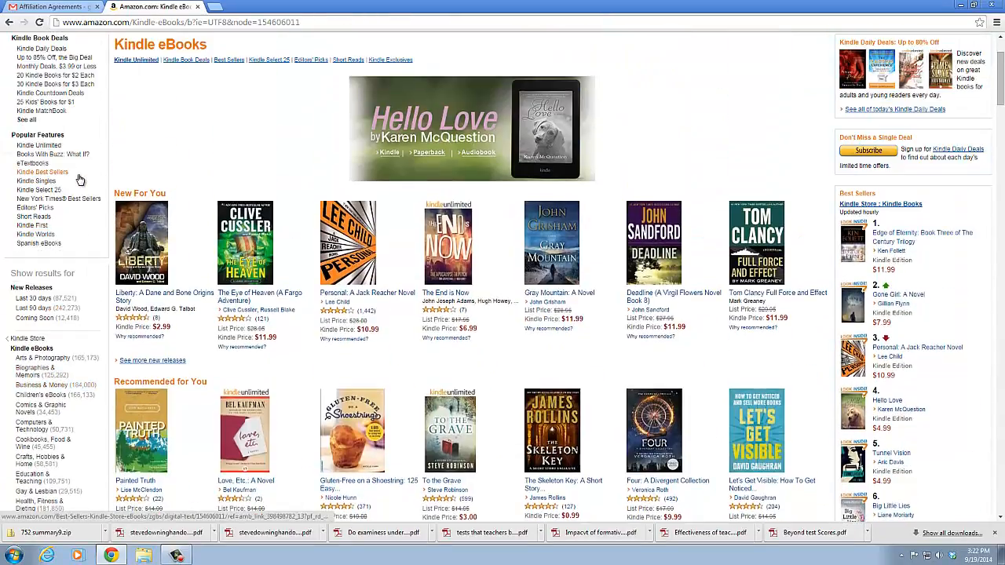
scroll(79, 179, up, 1)
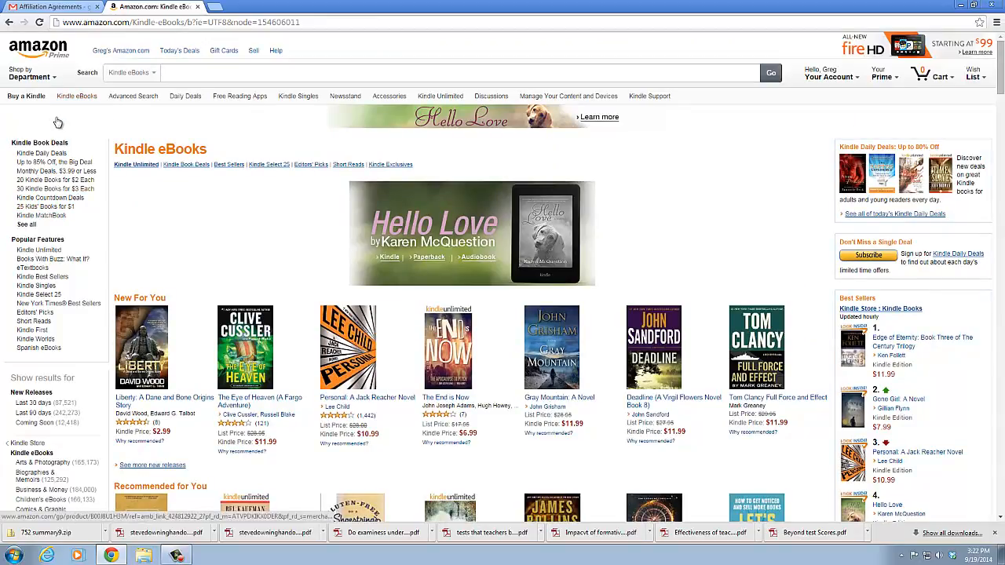
Open the Kindle Best Sellers and narrow them to Business & Money, Management & Leadership, Management Science
click(45, 280)
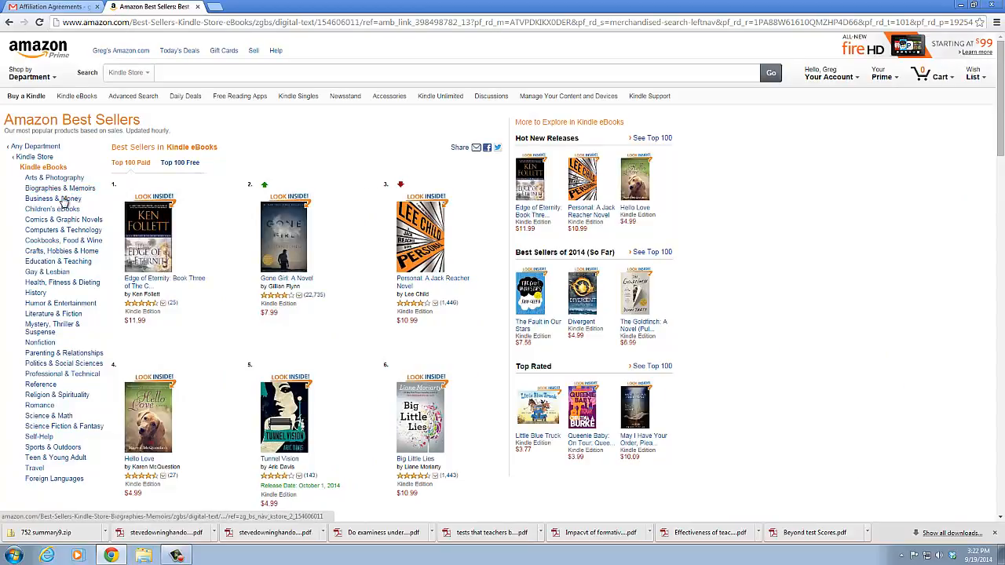
click(63, 201)
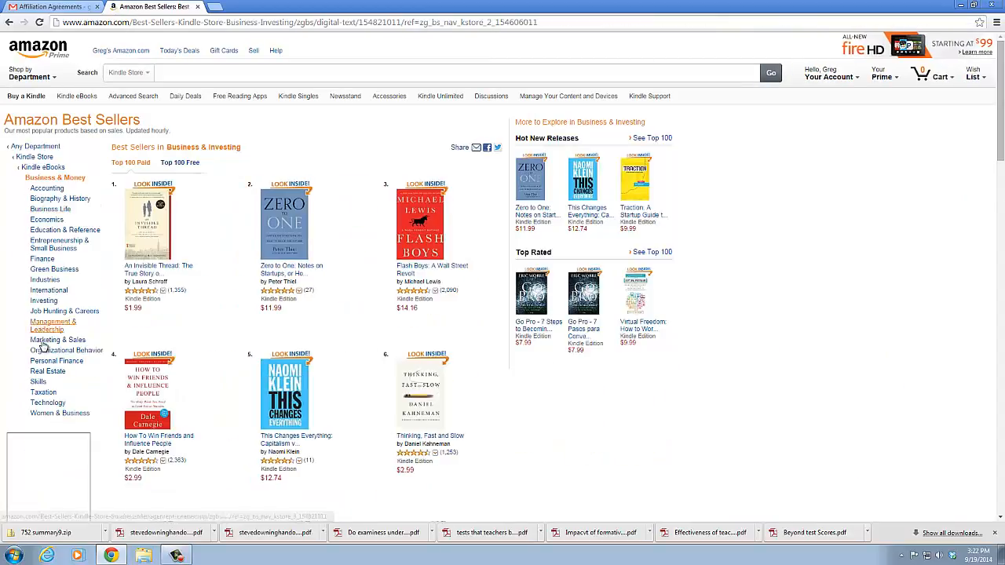
click(53, 325)
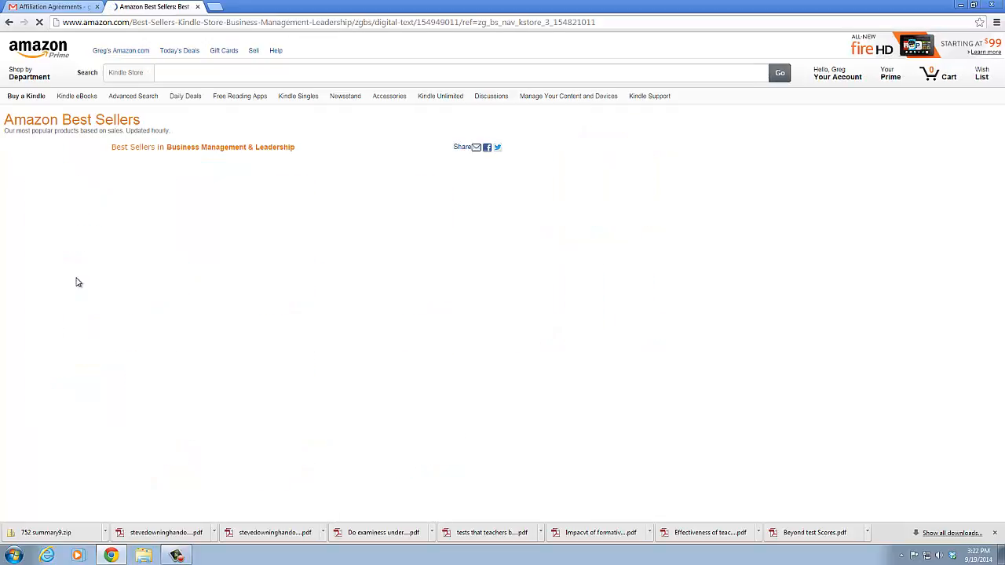
scroll(76, 280, down, 3)
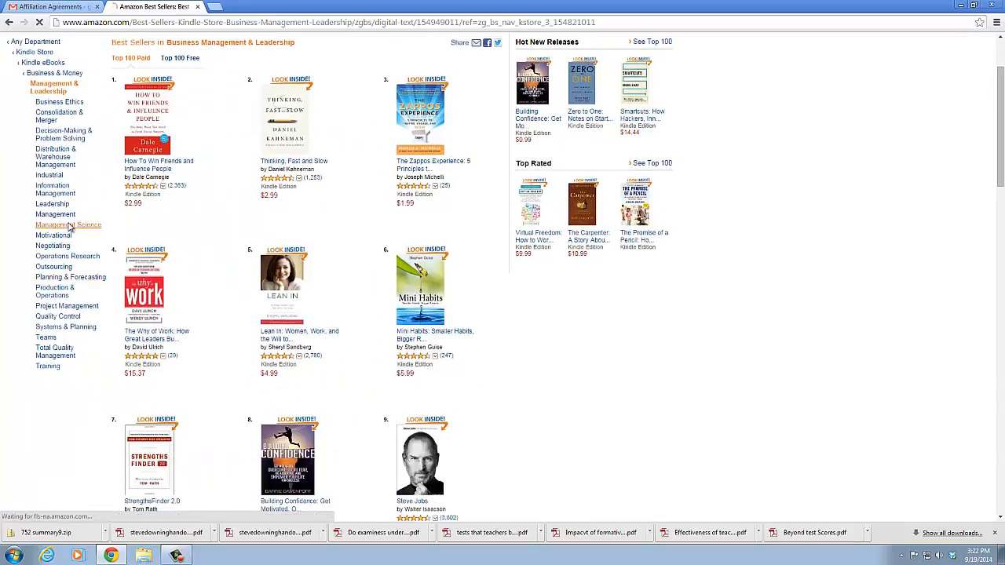
click(69, 227)
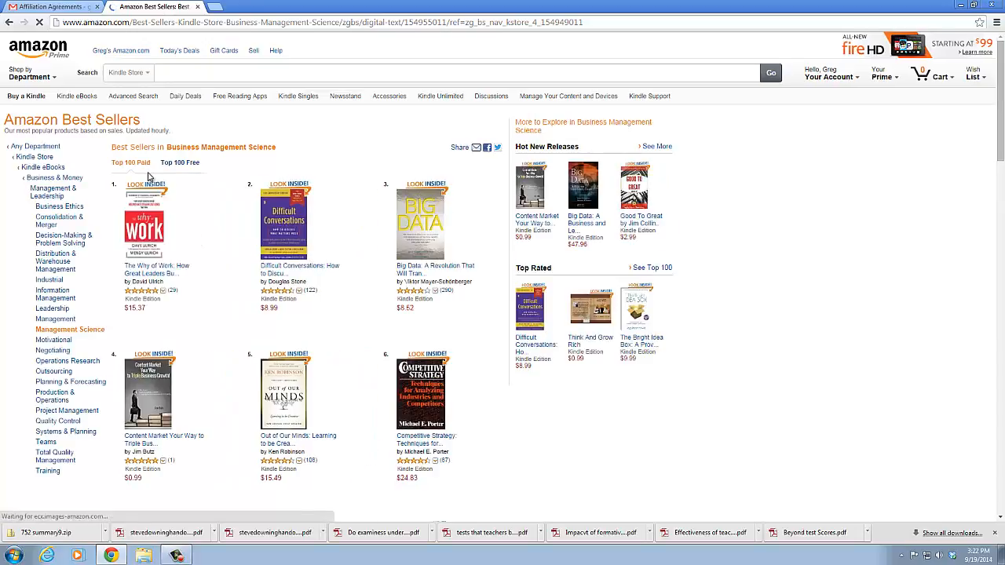
Look through the top 20 paid best sellers in Business Management Science and open ranks 21-40
scroll(295, 209, down, 3)
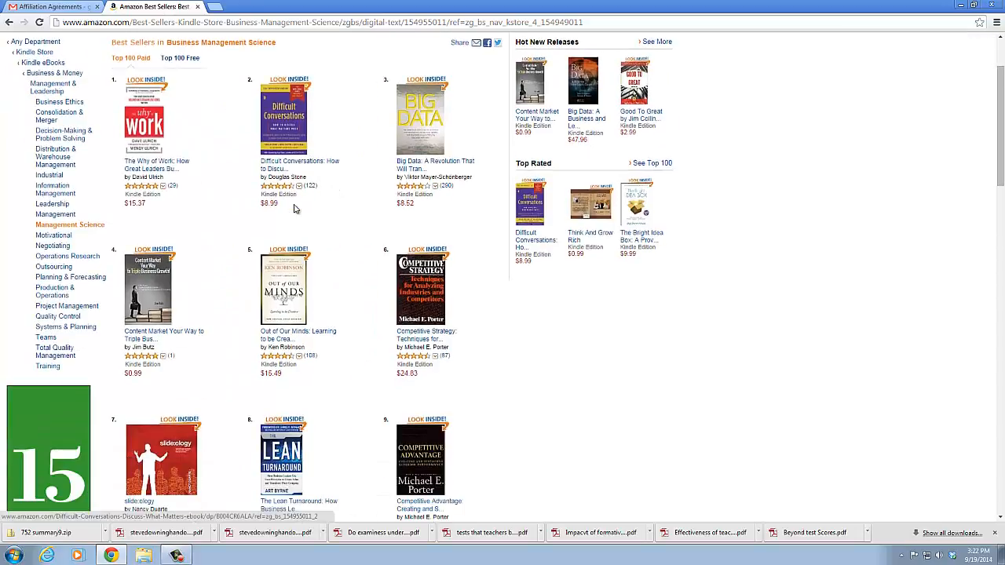
scroll(295, 209, down, 9)
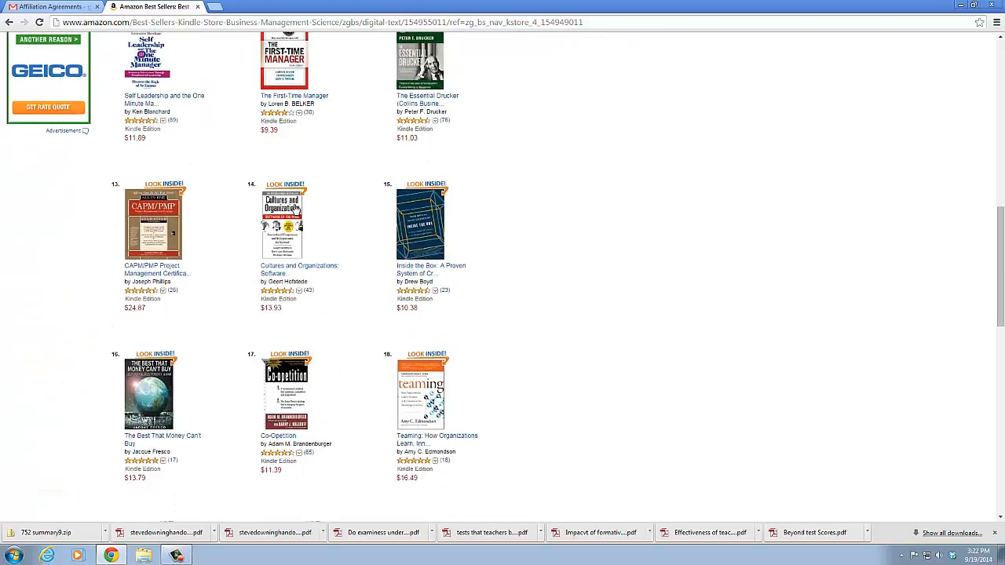
scroll(296, 209, down, 4)
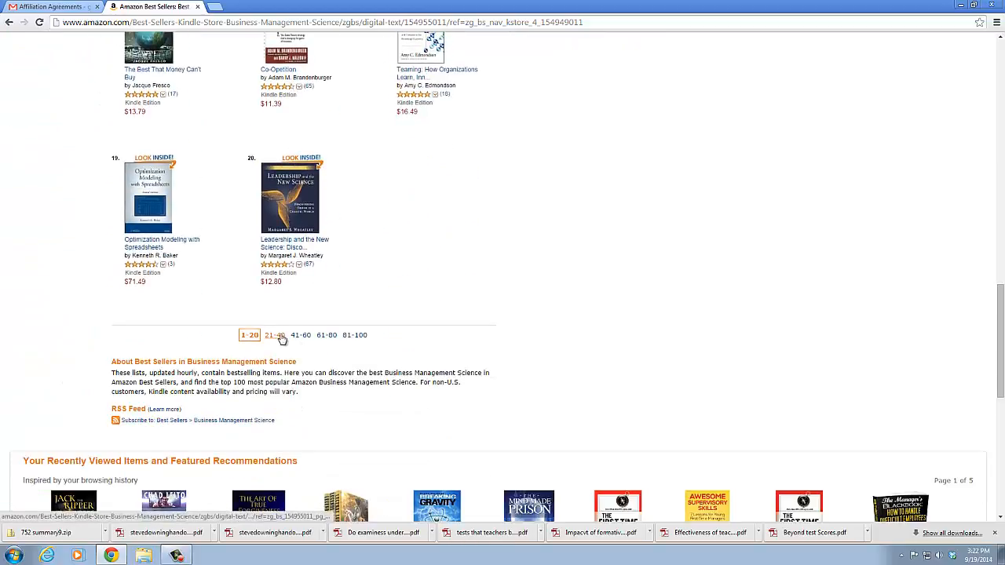
click(278, 339)
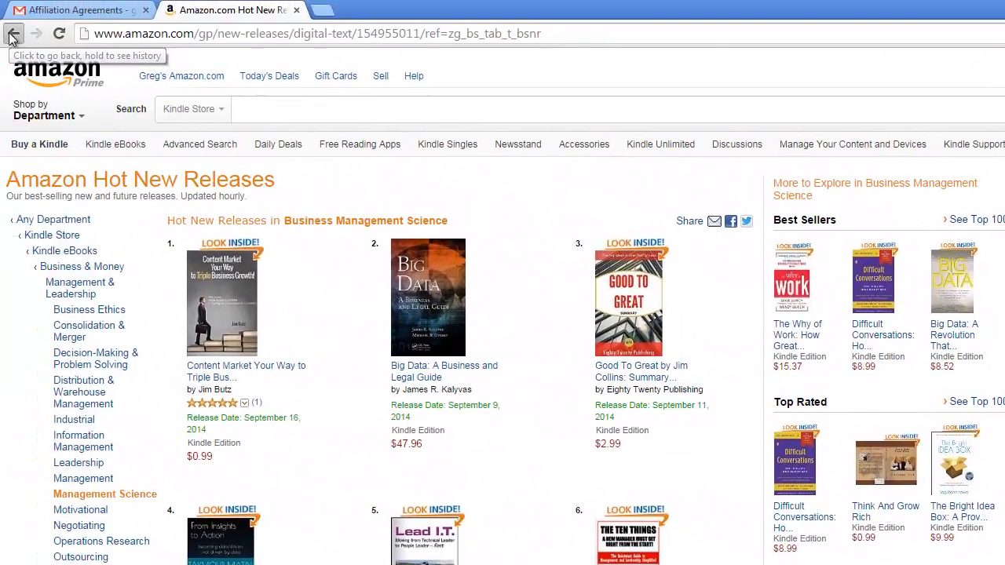
Return from Hot New Releases to the Management Science best sellers and look through ranks 41-60
click(11, 31)
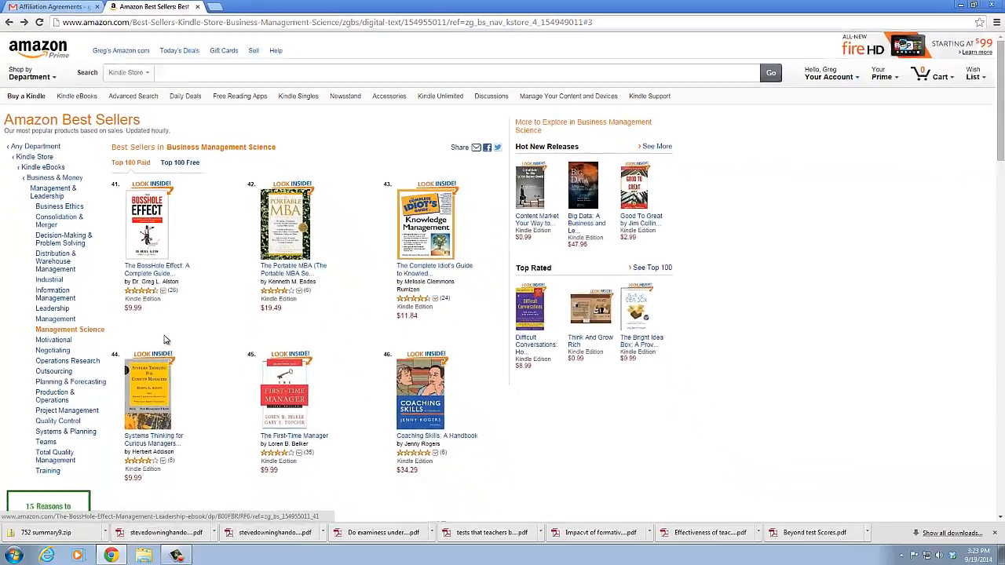
scroll(169, 341, down, 9)
scroll(165, 339, down, 6)
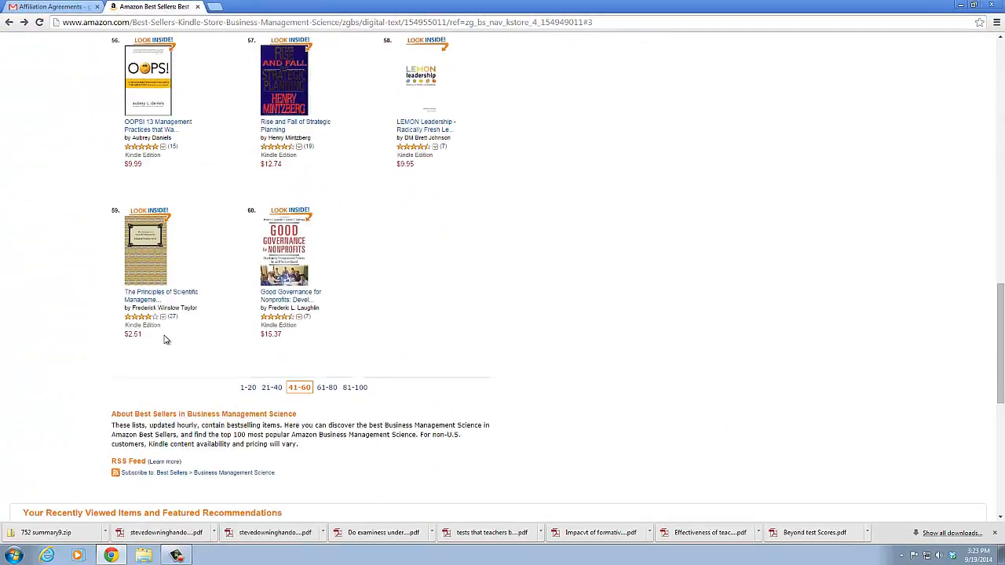
Finish looking through ranks 41-60 of the Business Management Science best sellers and return to ranks 1-20
scroll(165, 341, up, 2)
scroll(167, 345, down, 1)
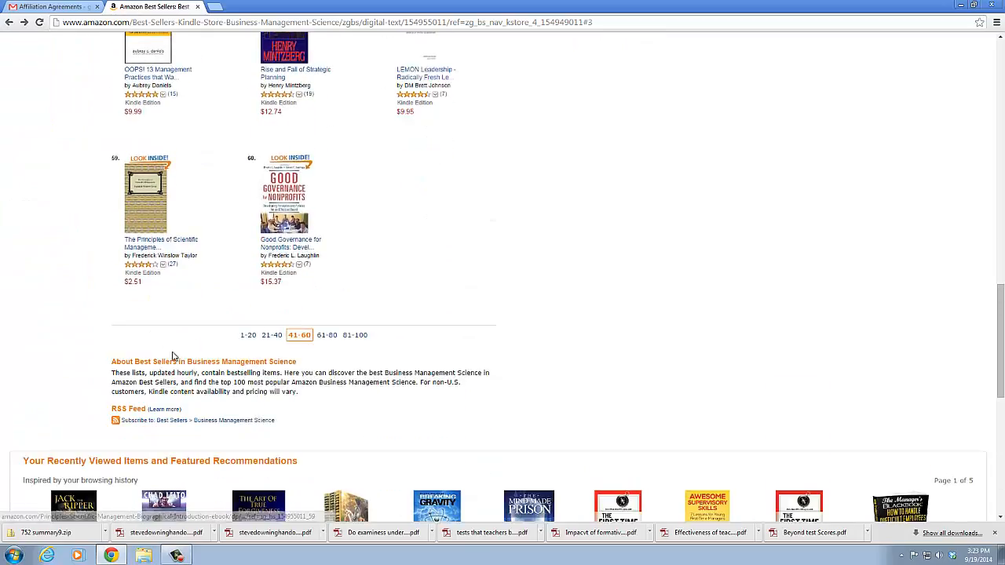
click(250, 336)
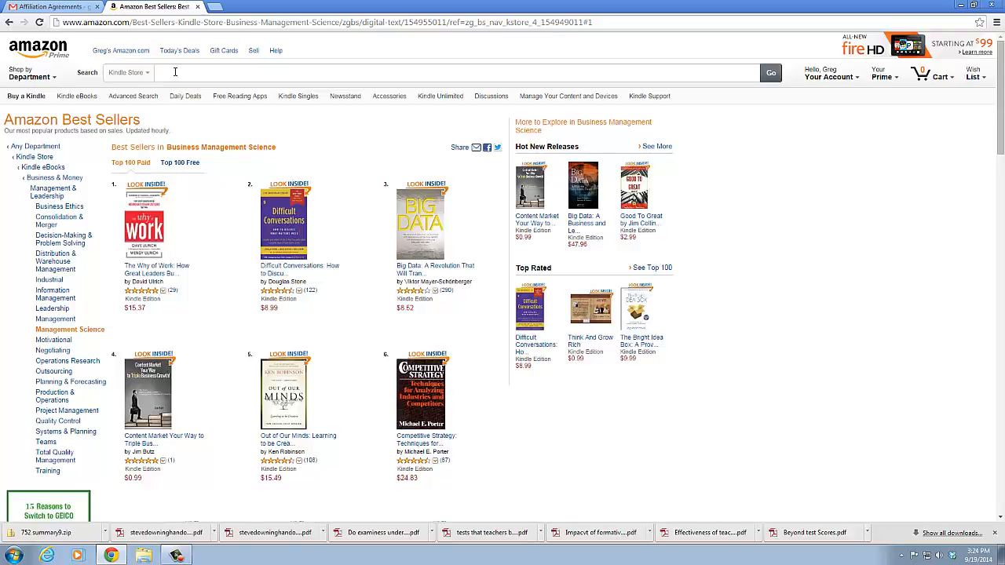
Switch to the Kindle Direct Publishing bookshelf at kdp.amazon.com and start adding a new title
click(234, 24)
text(kdp)
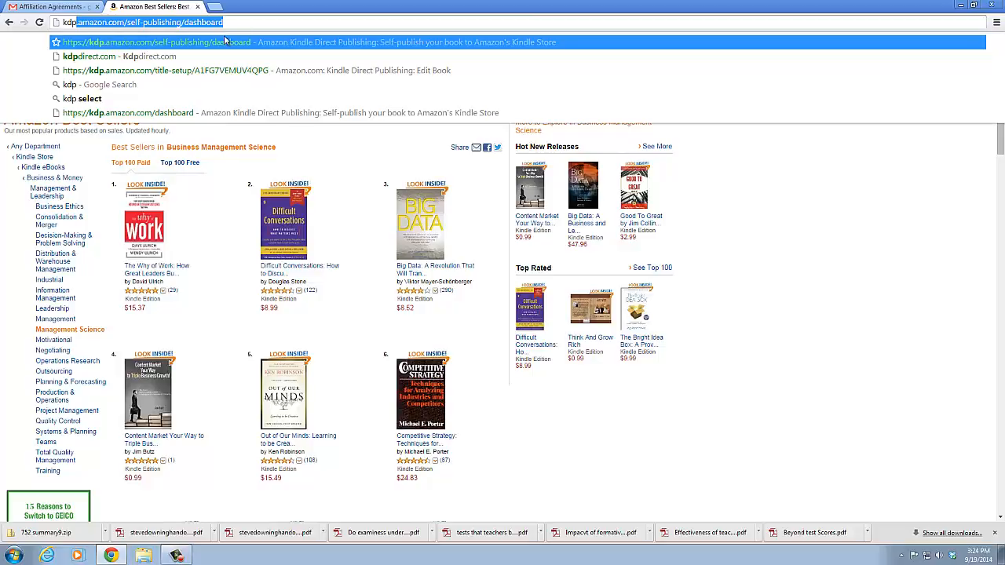
click(216, 44)
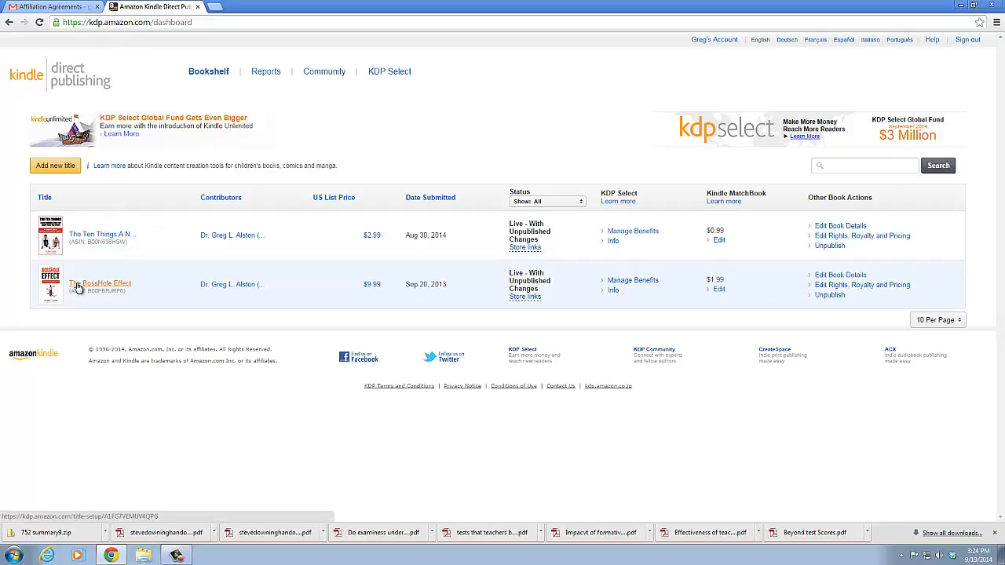
click(68, 168)
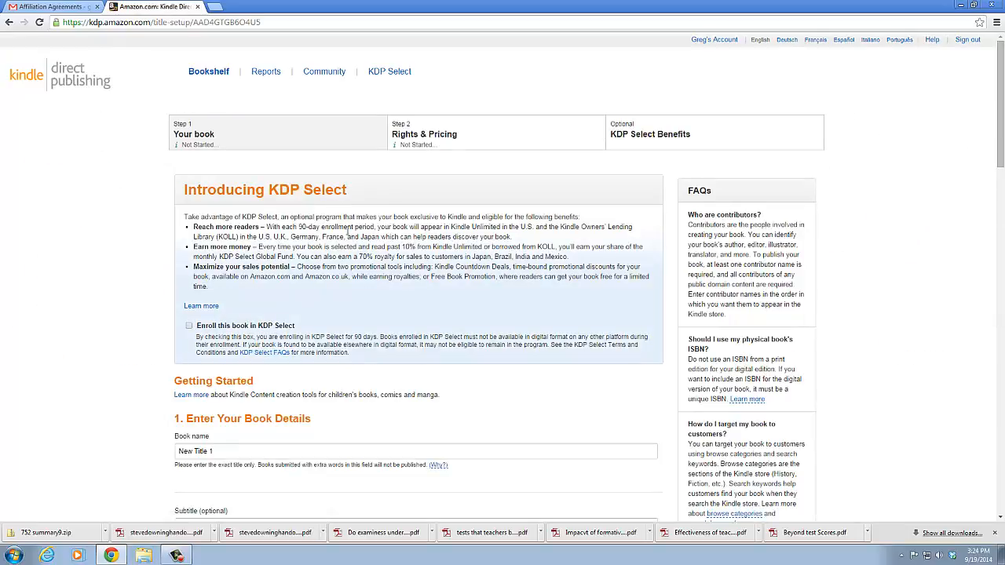
Add a book contributor in the new title's details, entering the author's first and last name with a capitalised first name
scroll(353, 227, down, 3)
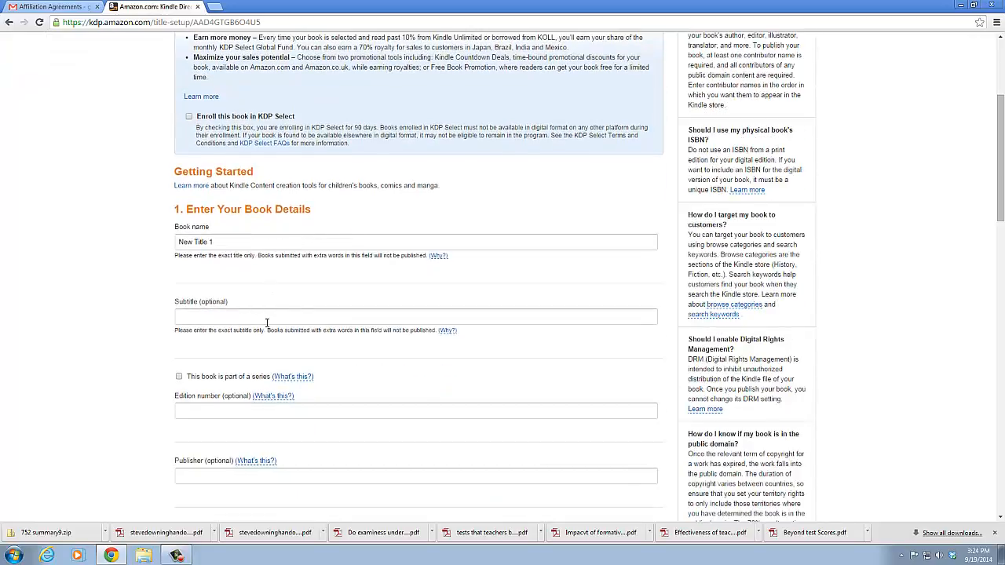
scroll(267, 321, down, 1)
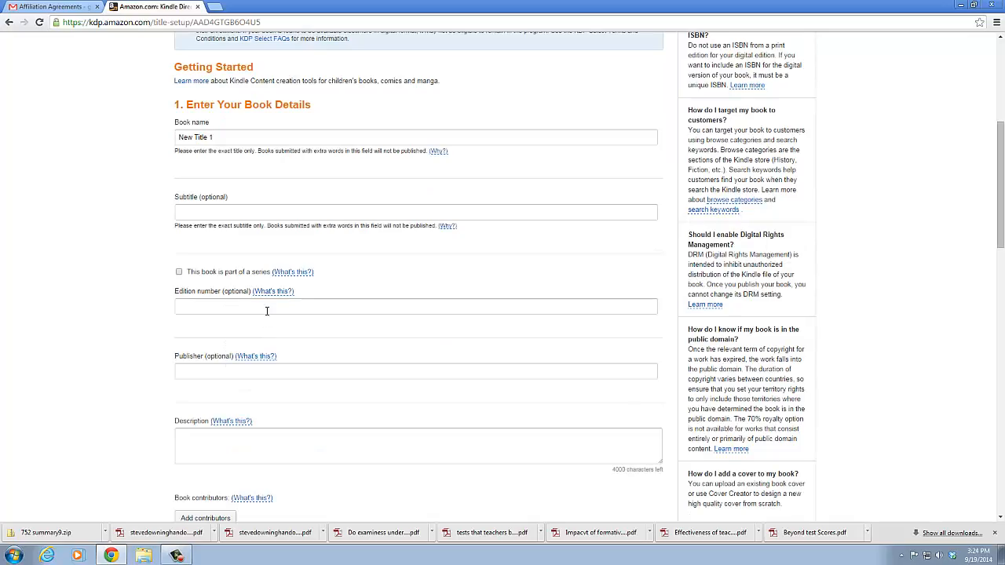
scroll(267, 308, down, 1)
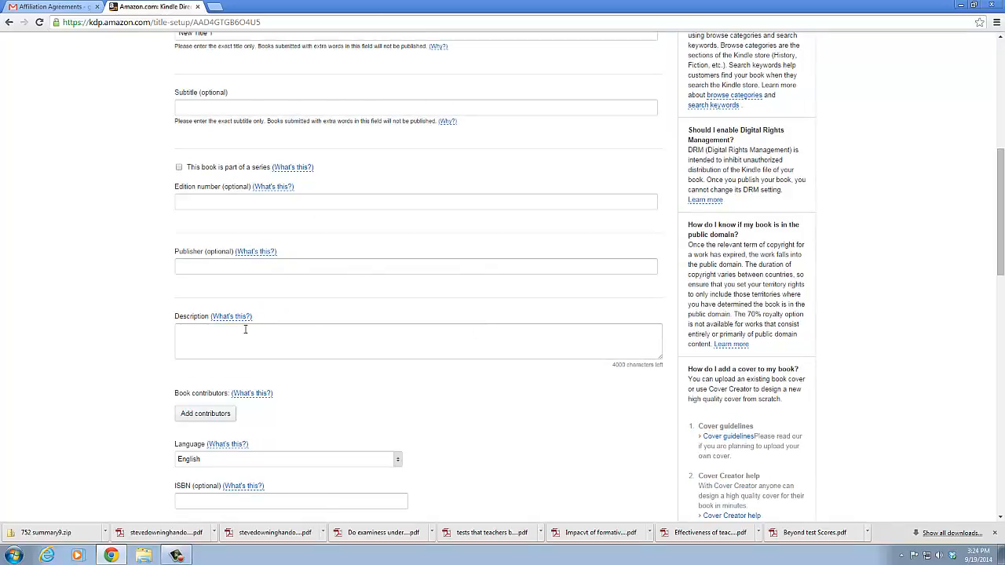
click(245, 329)
scroll(245, 330, down, 1)
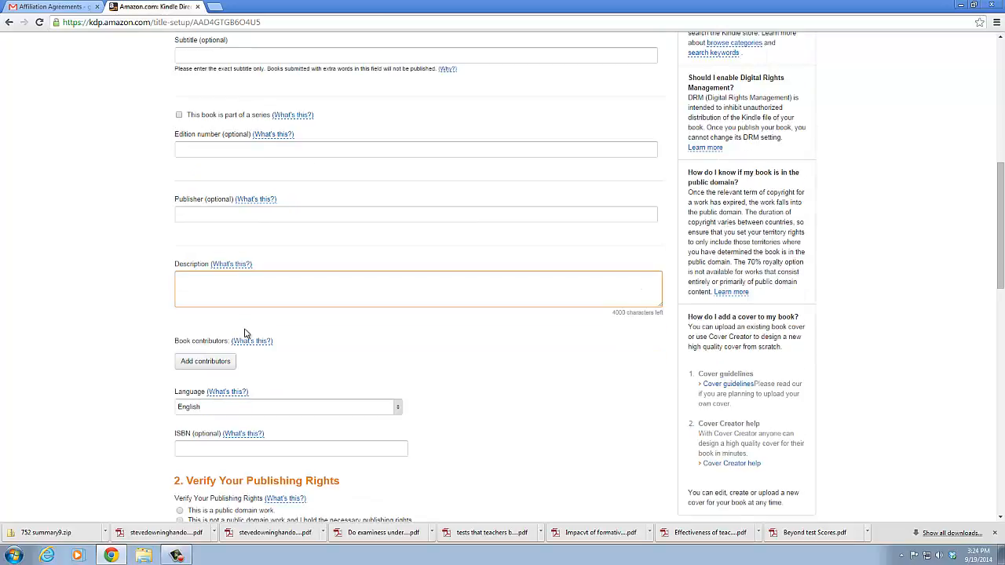
click(232, 359)
click(210, 362)
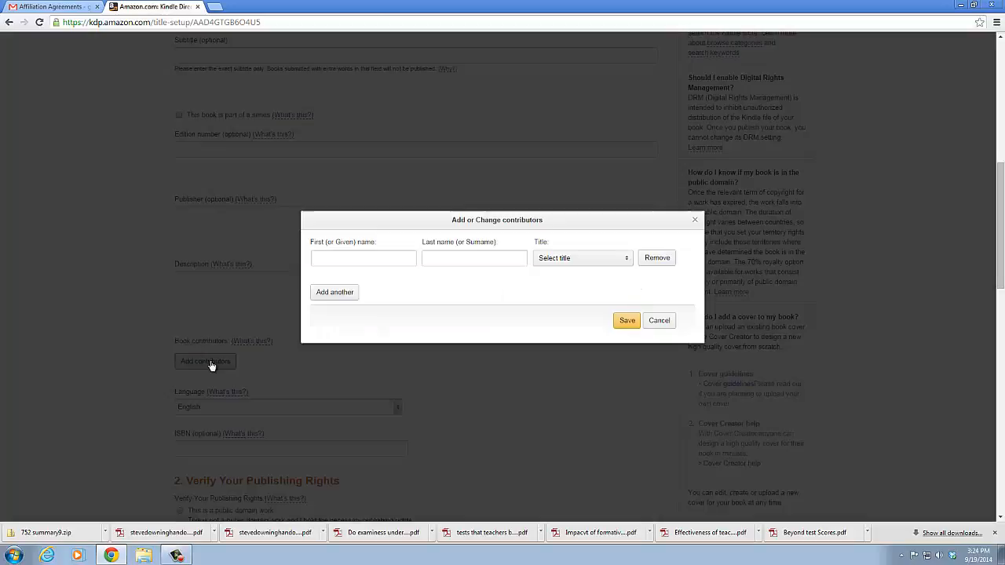
click(401, 258)
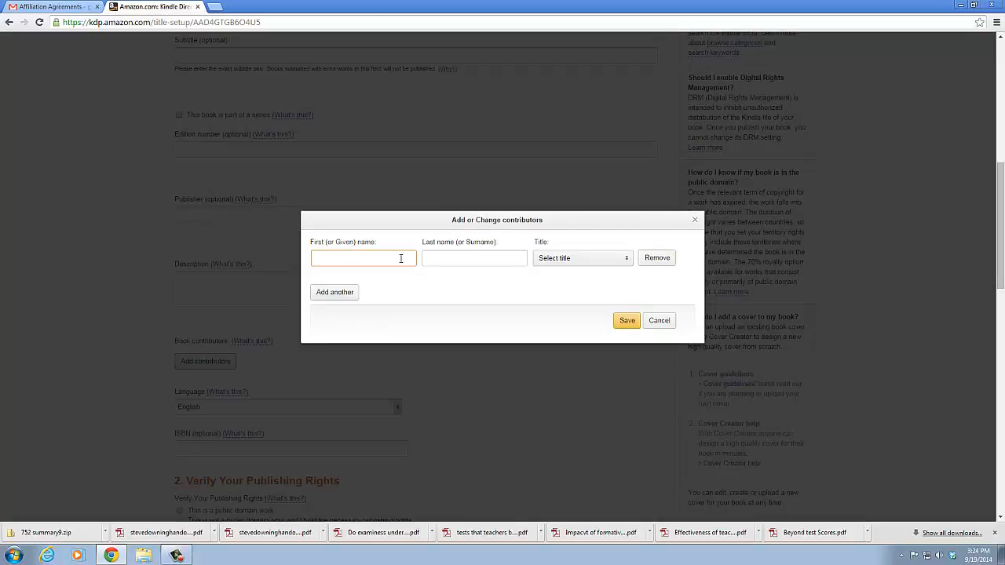
scroll(421, 281, up, 3)
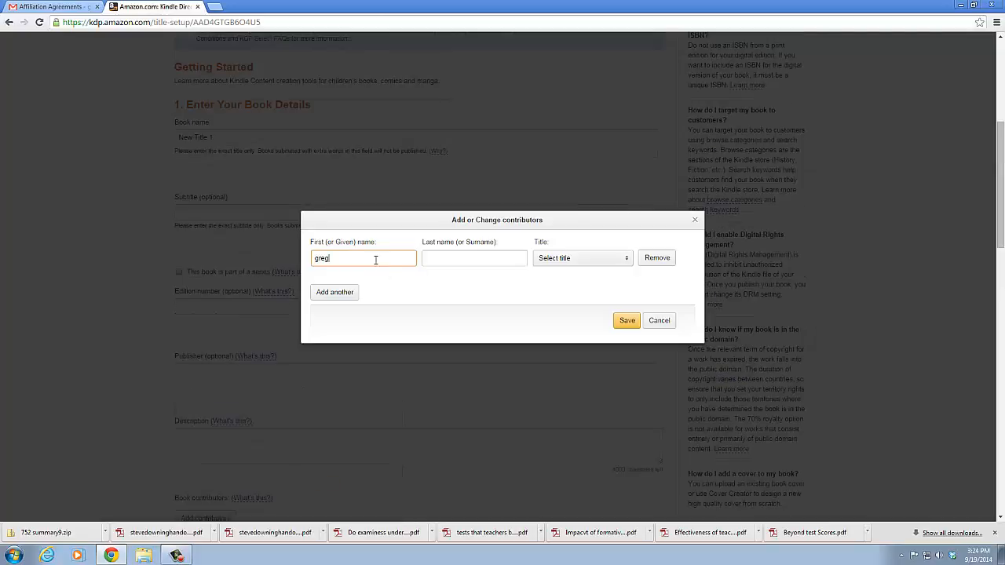
click(451, 260)
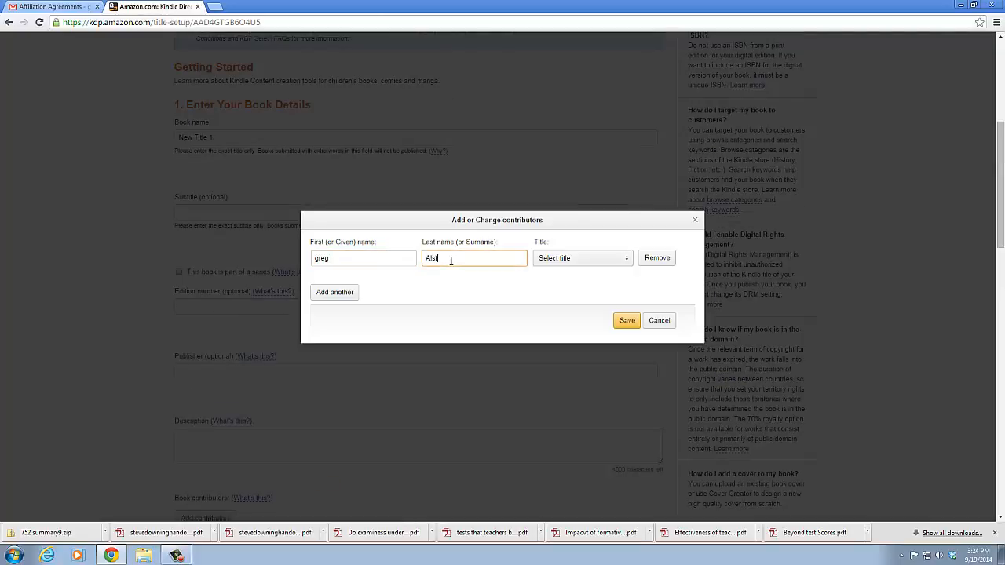
click(625, 260)
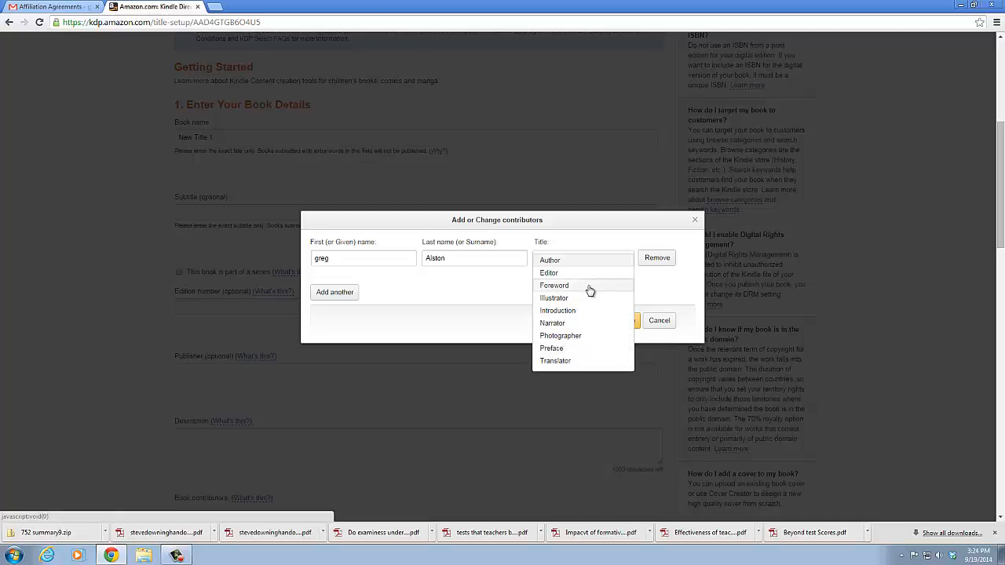
click(317, 259)
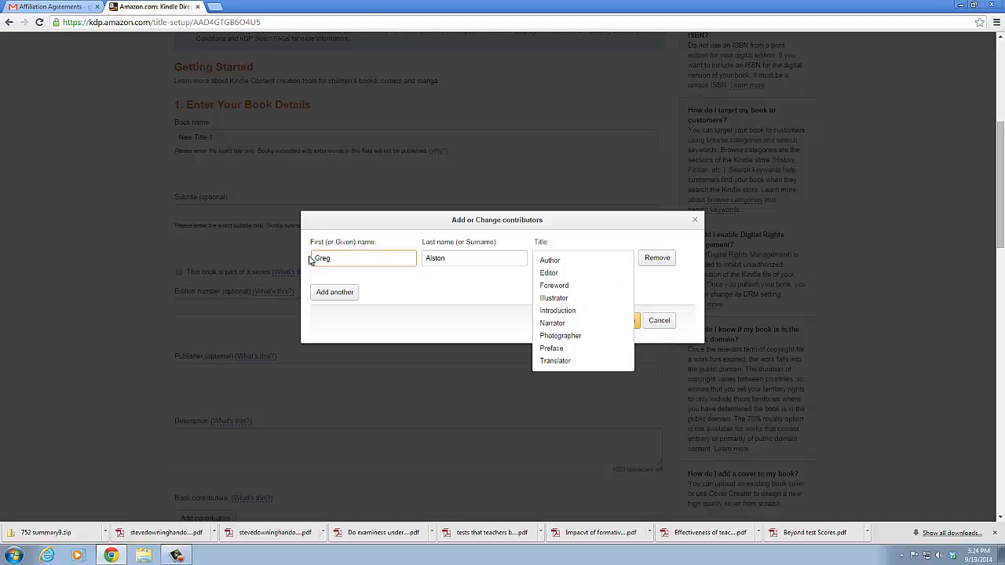
Add a second contributor with a first and last name and the title Foreword
click(334, 292)
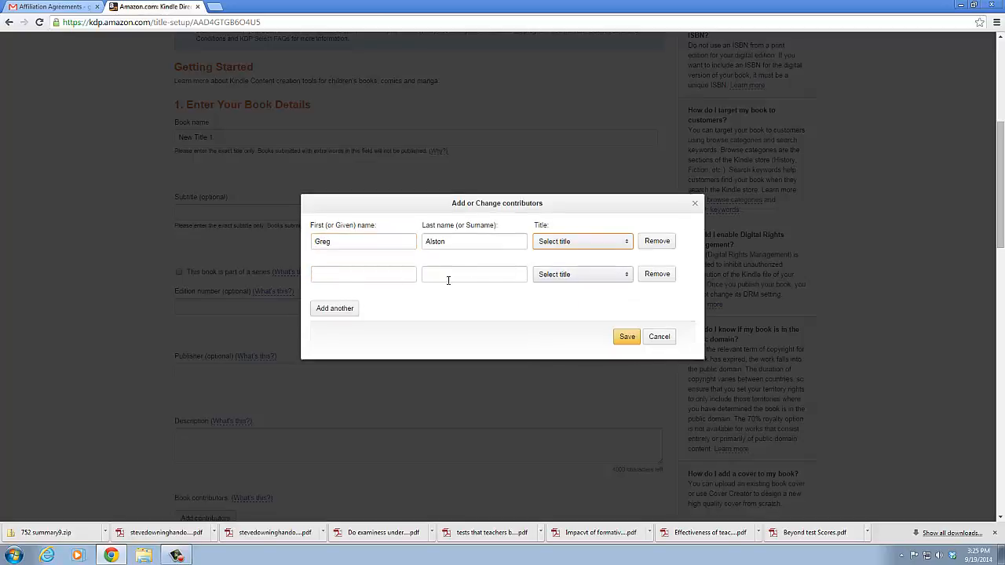
click(353, 277)
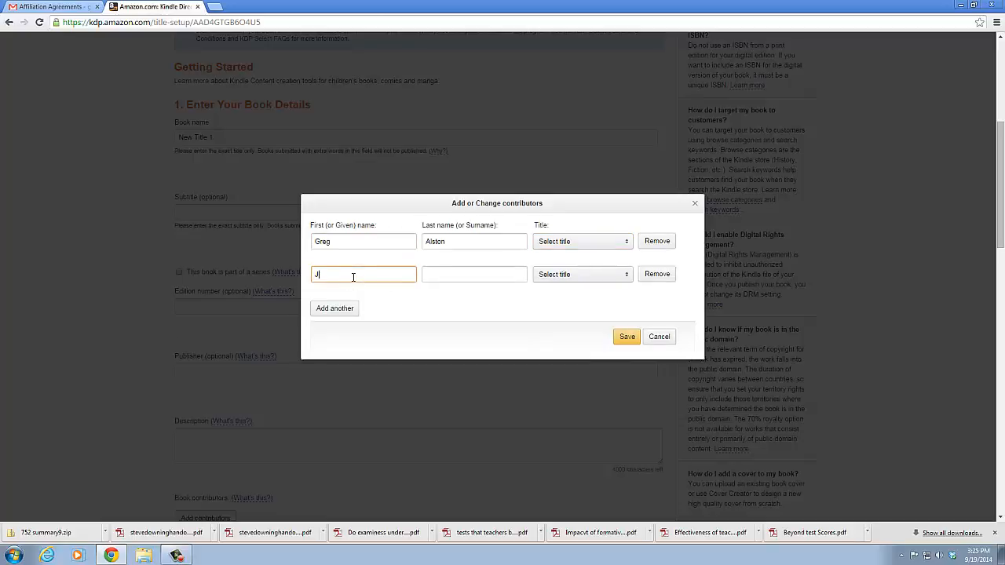
click(495, 276)
text(Arc)
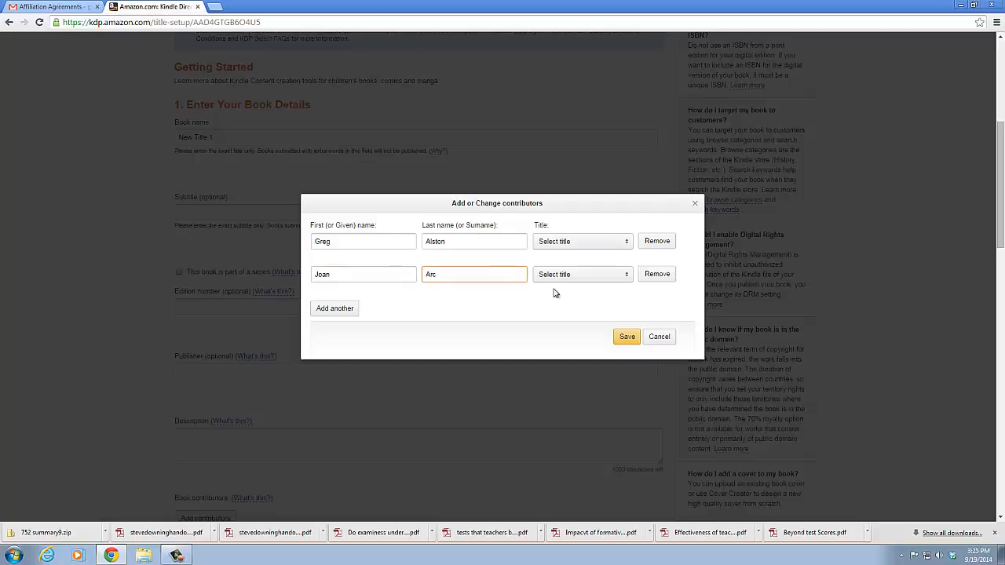
click(623, 278)
click(596, 301)
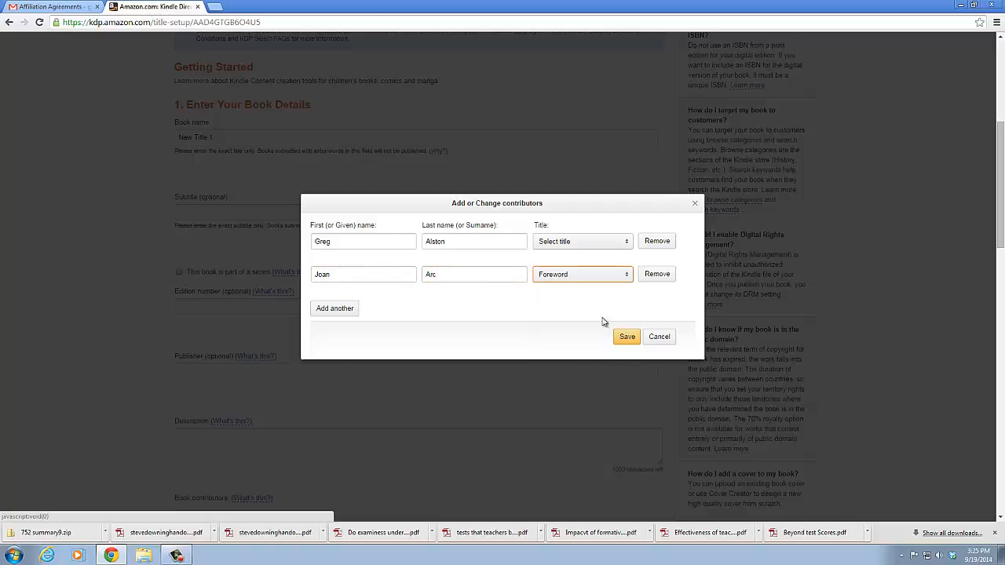
Set the first contributor's title to Author and save the contributor list
click(626, 338)
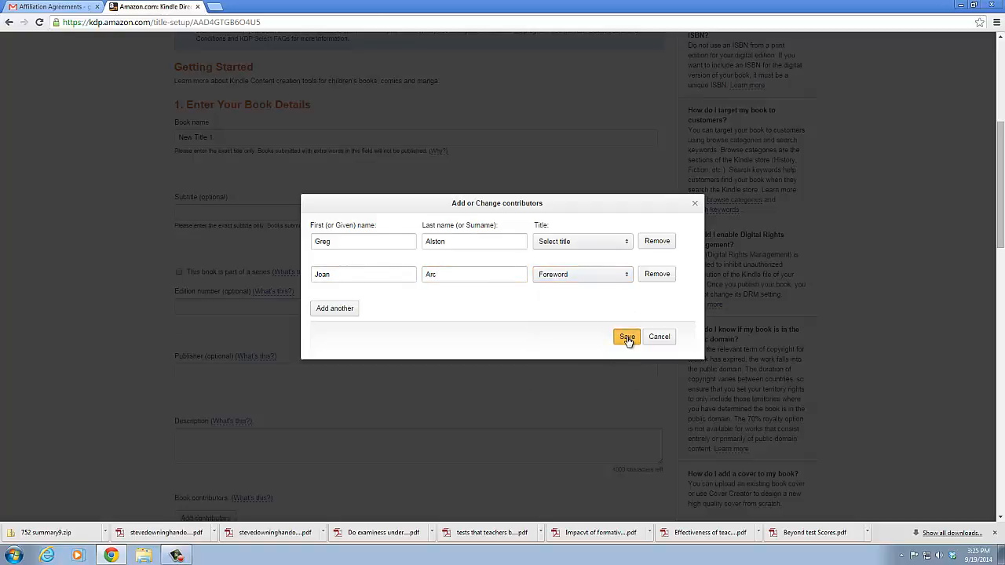
click(624, 243)
click(587, 254)
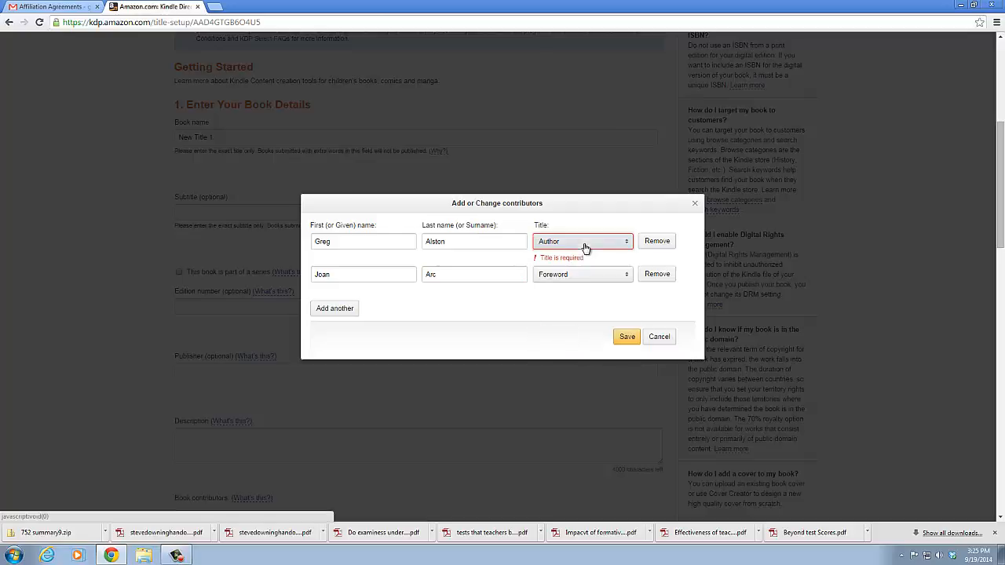
click(627, 337)
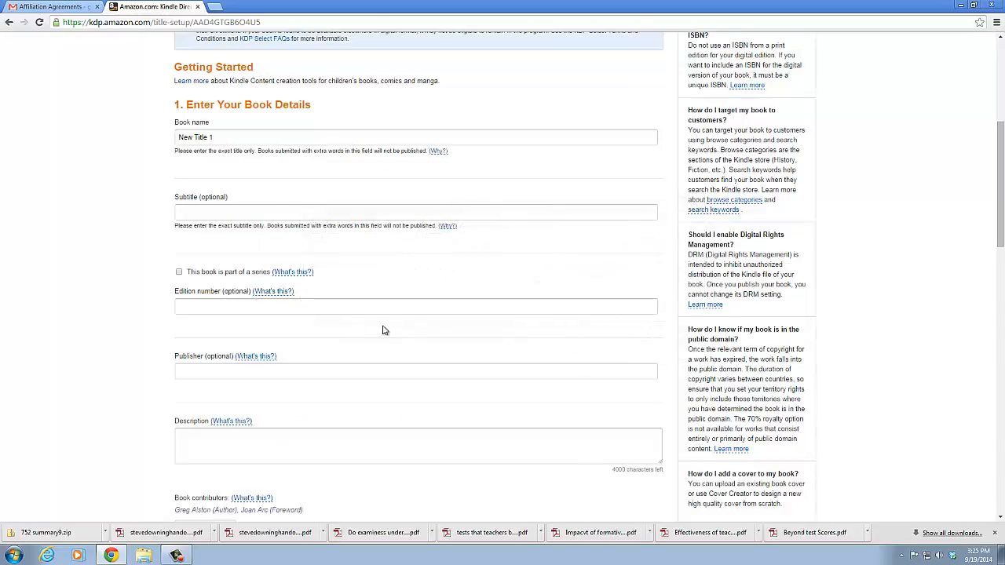
Declare under the publishing rights that the book is not a public domain work and the necessary rights are held
scroll(275, 343, down, 3)
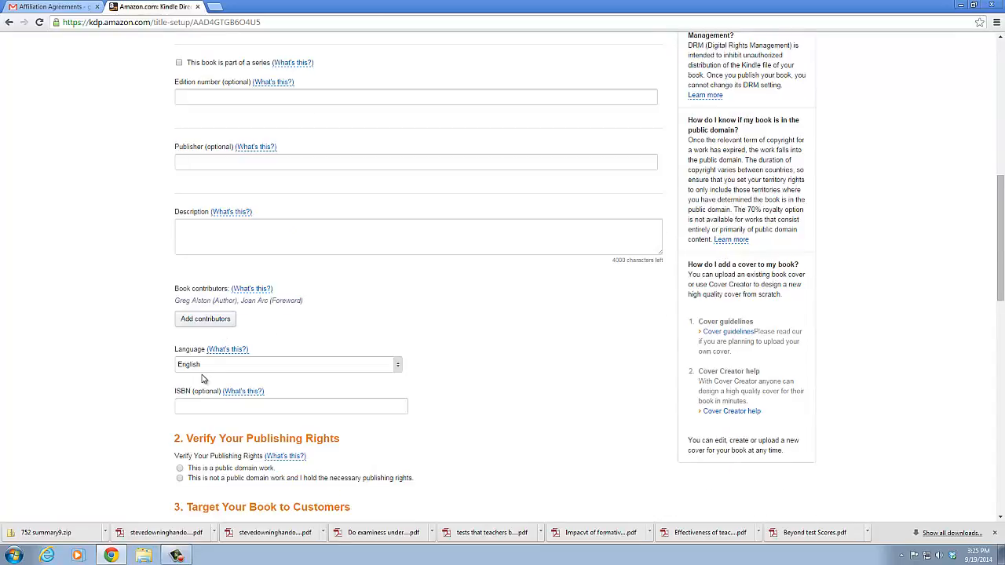
scroll(240, 401, down, 1)
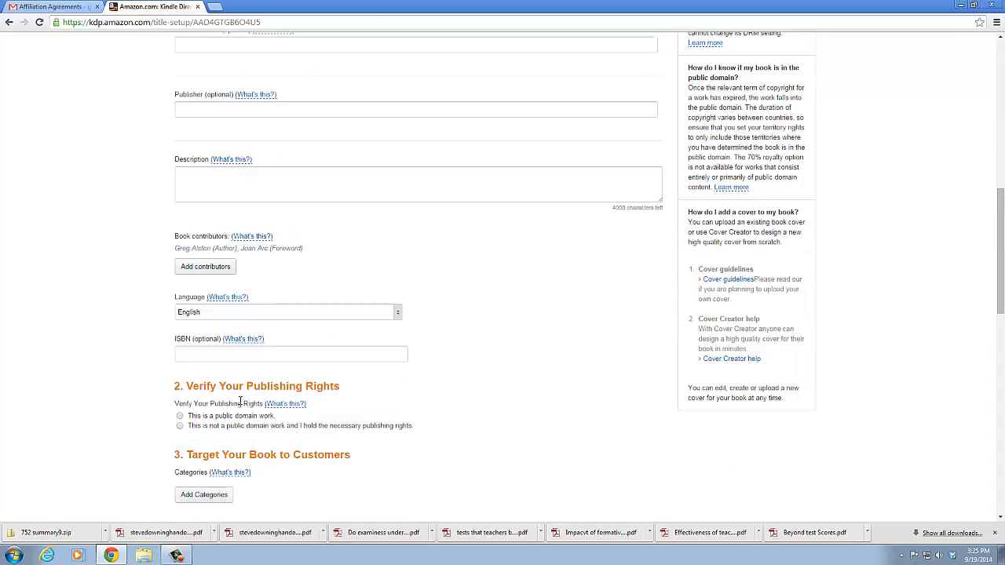
scroll(228, 399, down, 1)
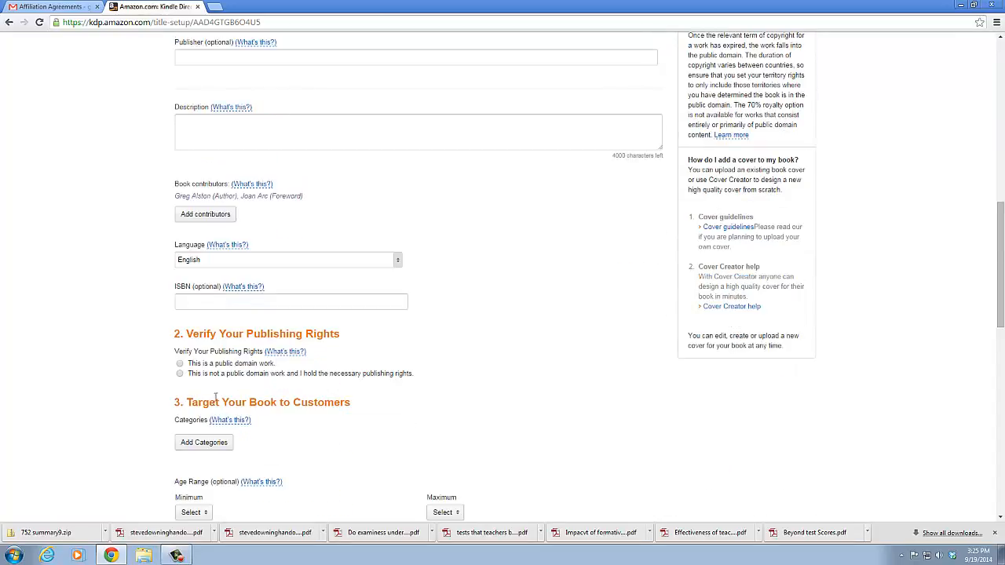
click(180, 374)
Assign the book the Business & Economics categories Management Science and Total Quality Management, and save them
scroll(259, 395, down, 2)
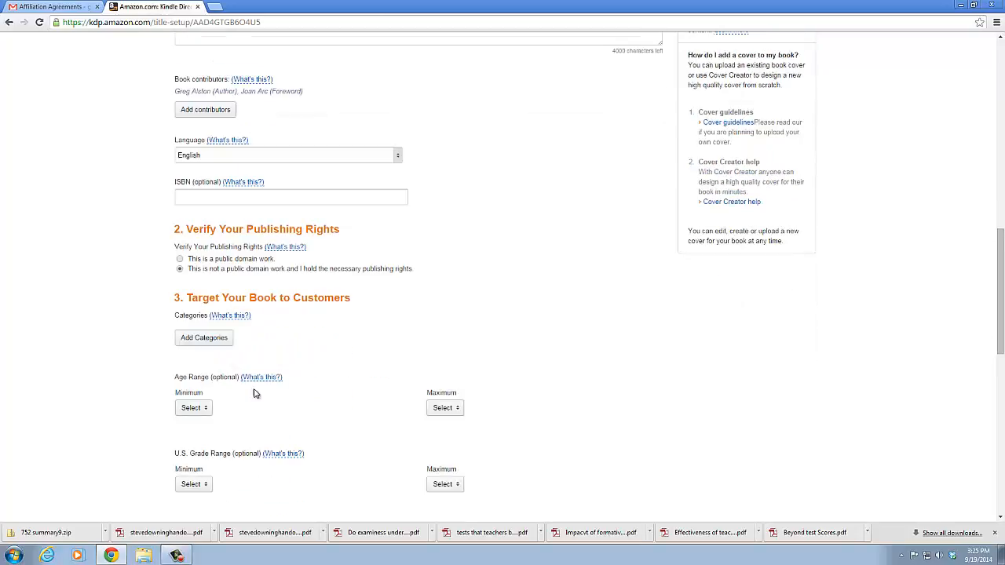
click(206, 442)
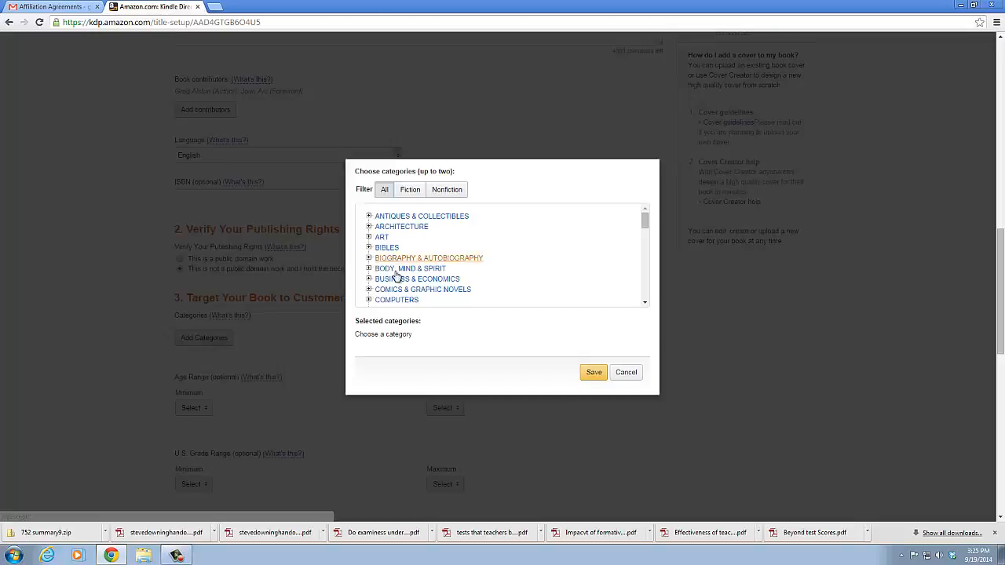
click(369, 279)
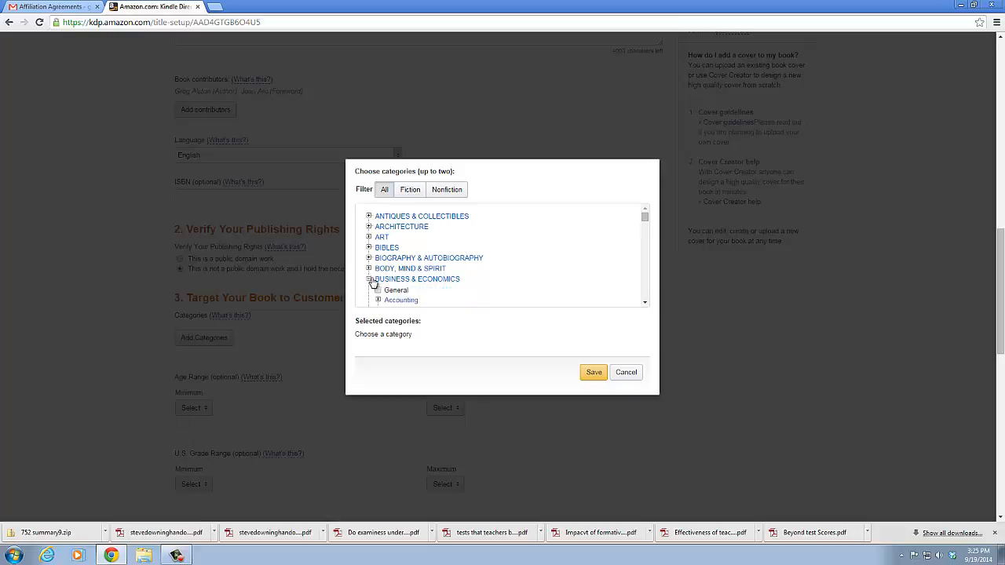
scroll(435, 272, down, 6)
scroll(433, 272, down, 5)
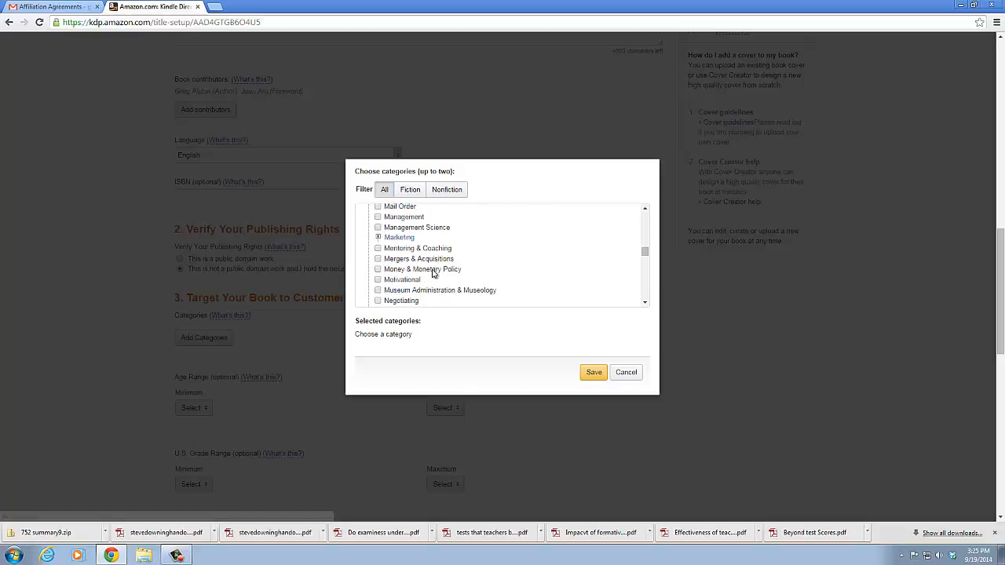
click(377, 227)
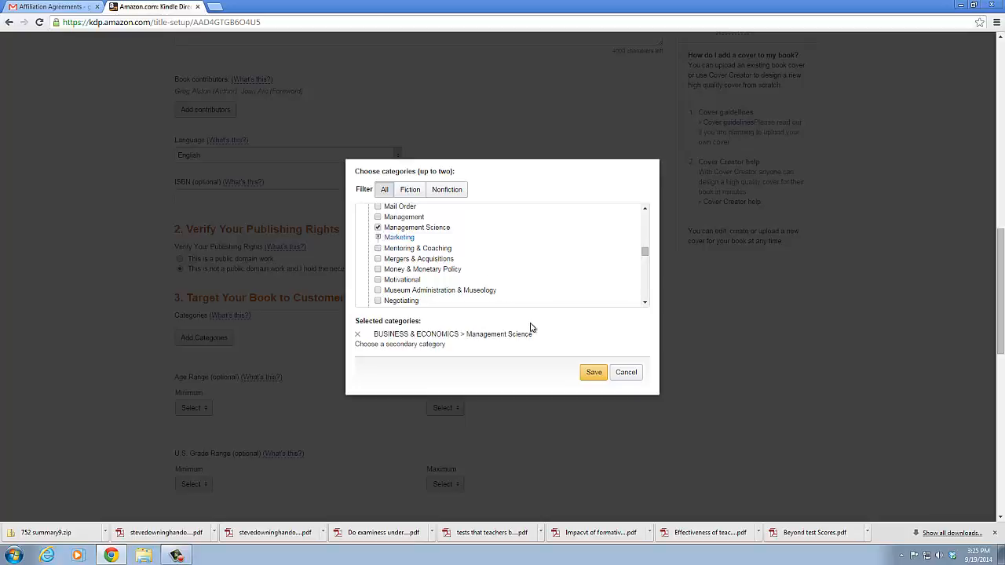
drag(645, 251, 649, 277)
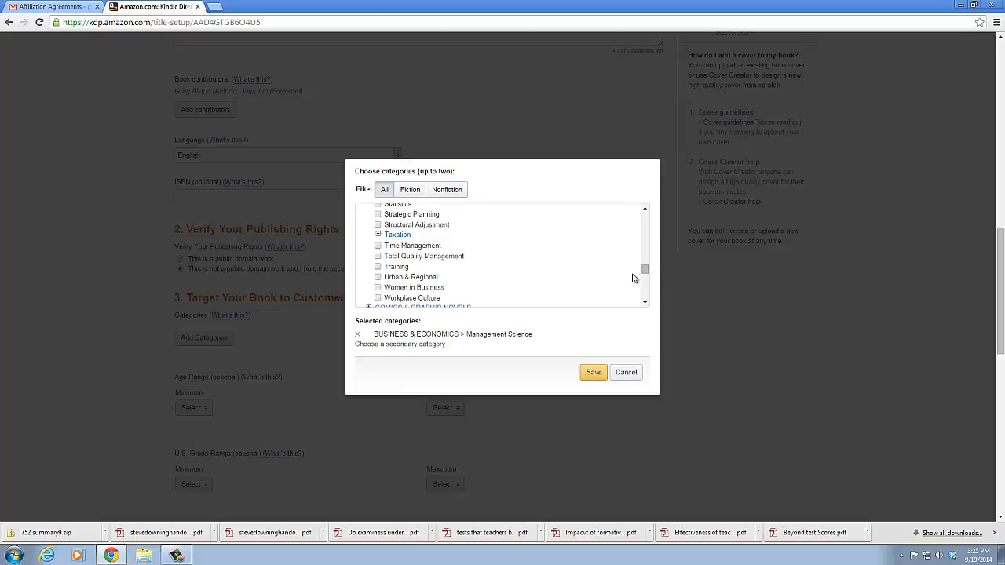
click(378, 257)
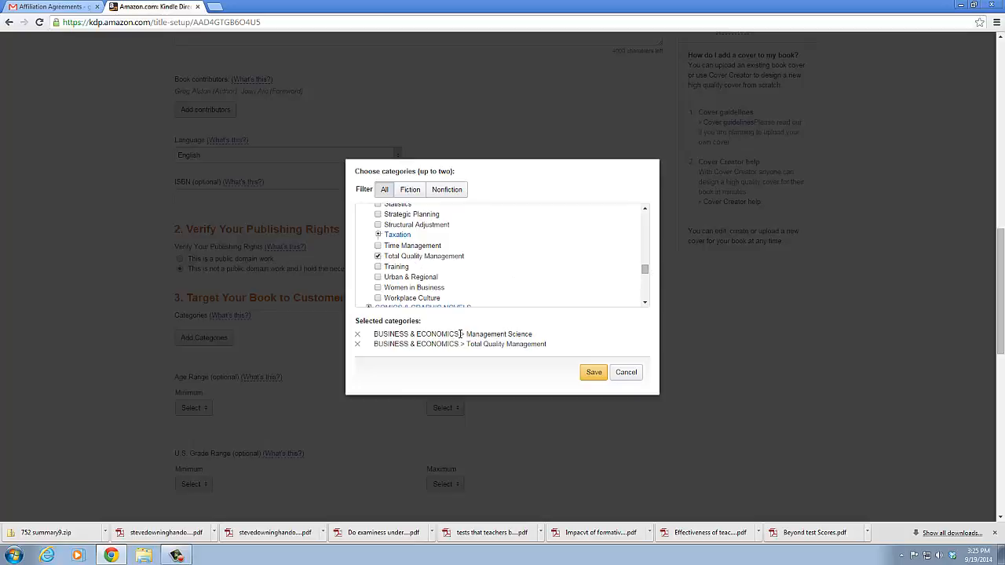
click(597, 375)
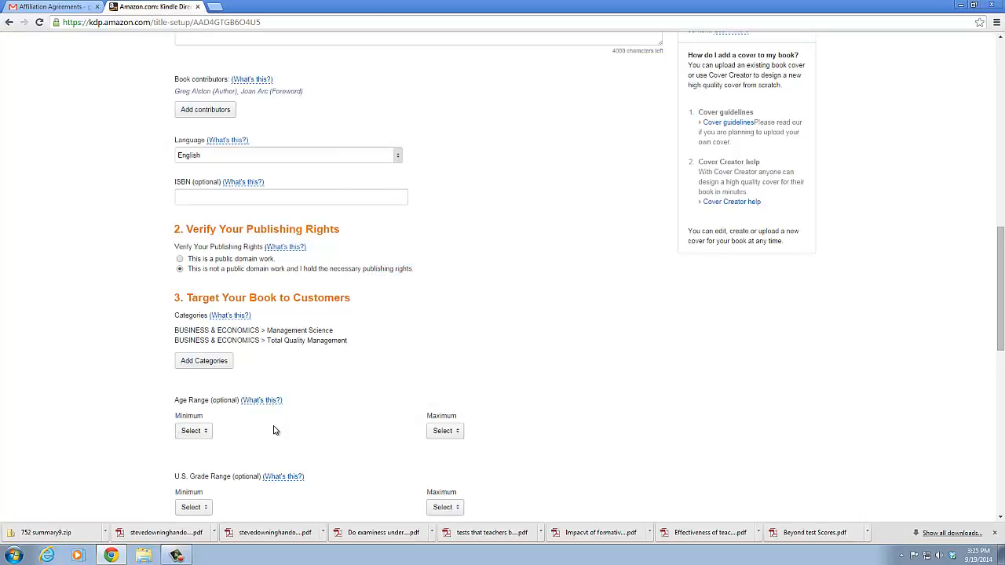
Enter managing people as the first search keyword for the new title
scroll(274, 430, down, 3)
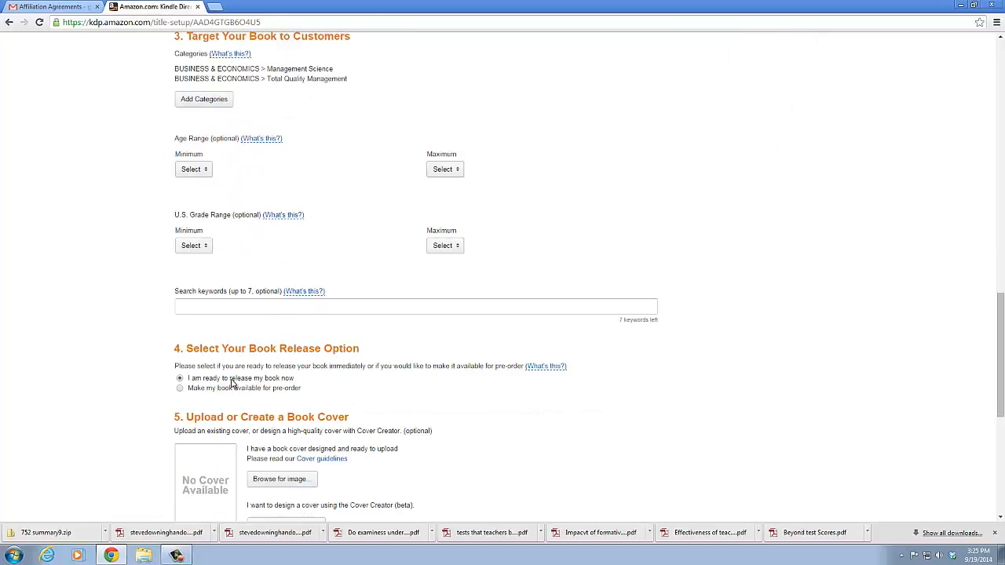
click(246, 307)
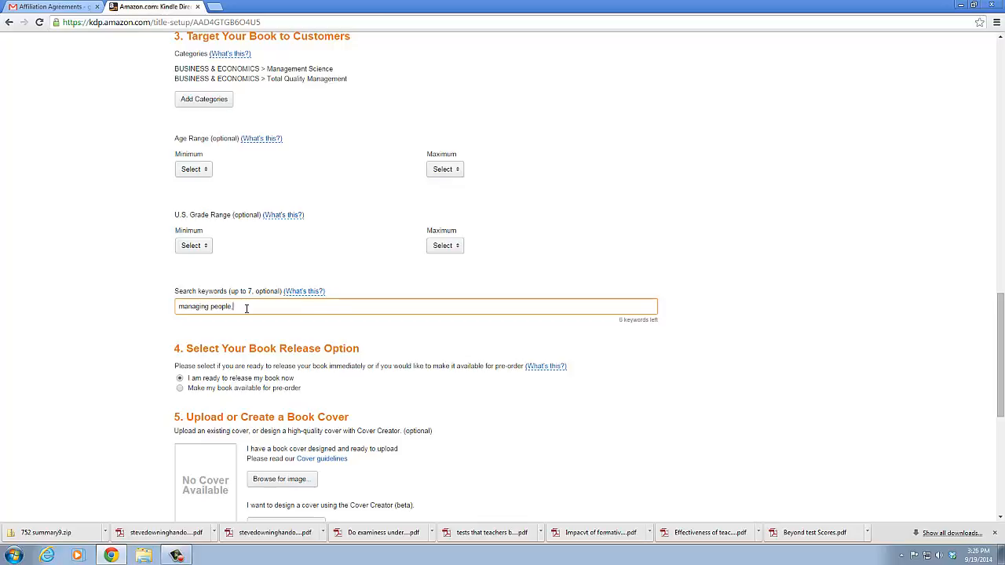
Open the cover guidelines help page to look up the cover image requirements, and close it again
scroll(246, 308, down, 2)
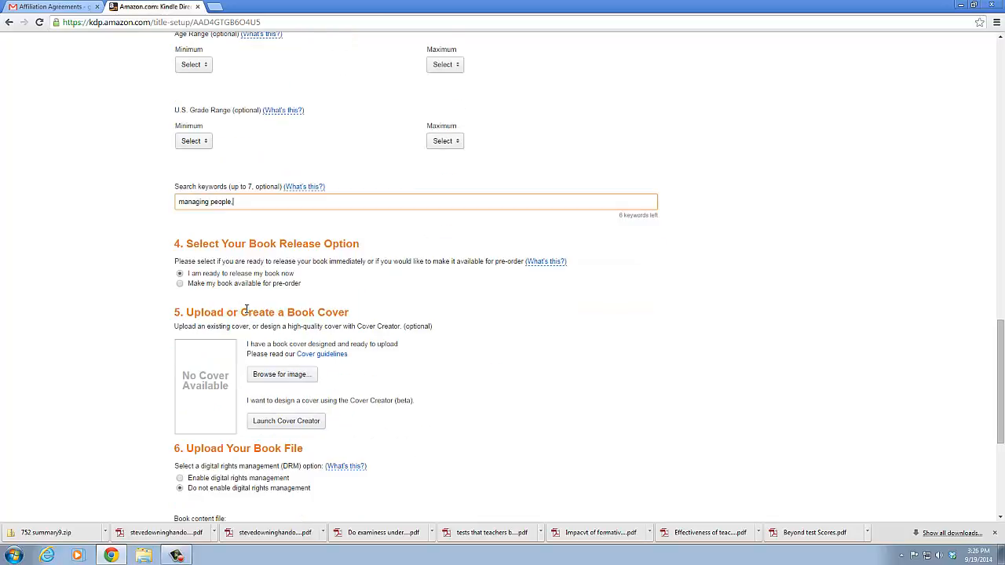
click(330, 354)
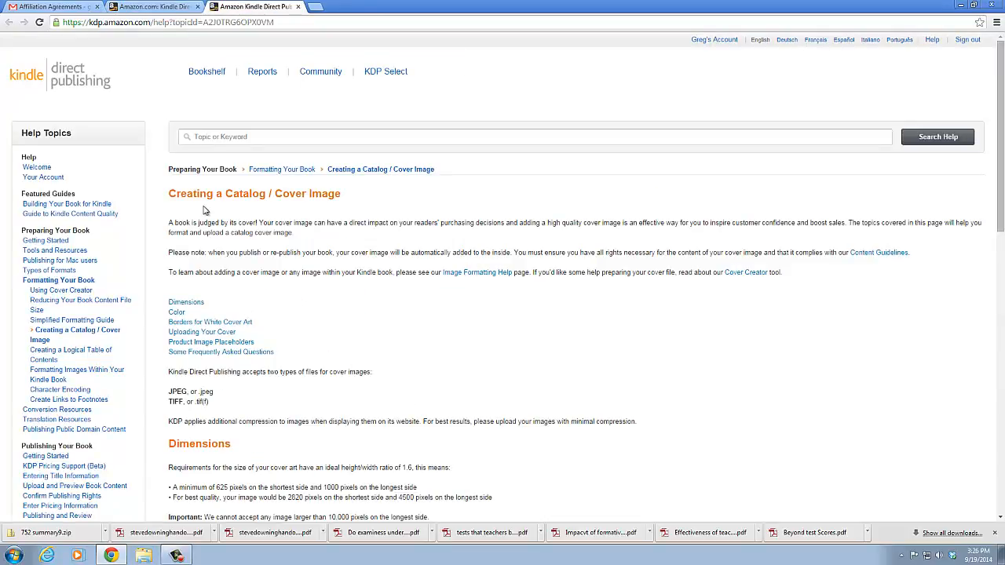
click(297, 6)
Launch Cover Creator for the new title, discarding the unsaved book changes, and close it at its introduction
click(285, 421)
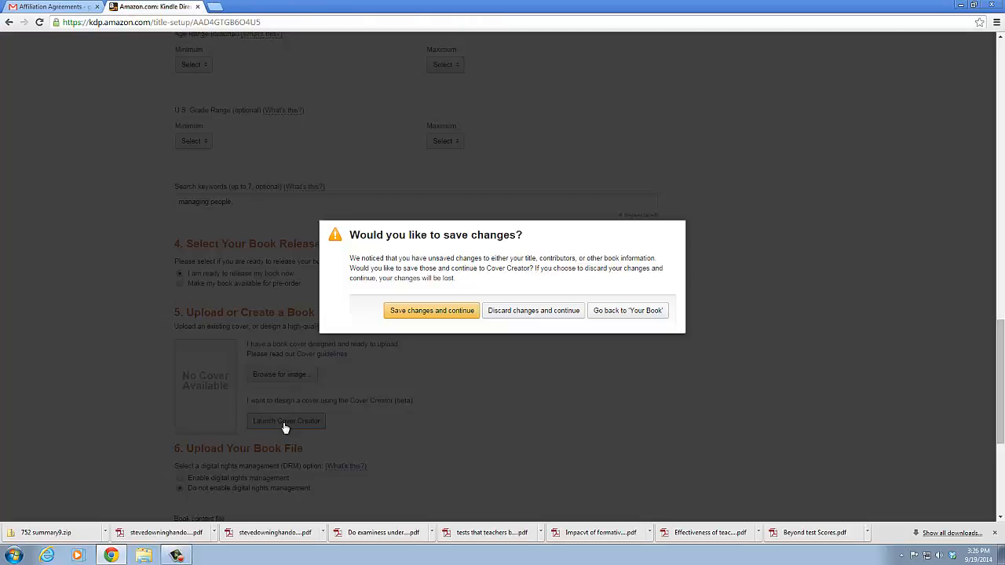
click(512, 312)
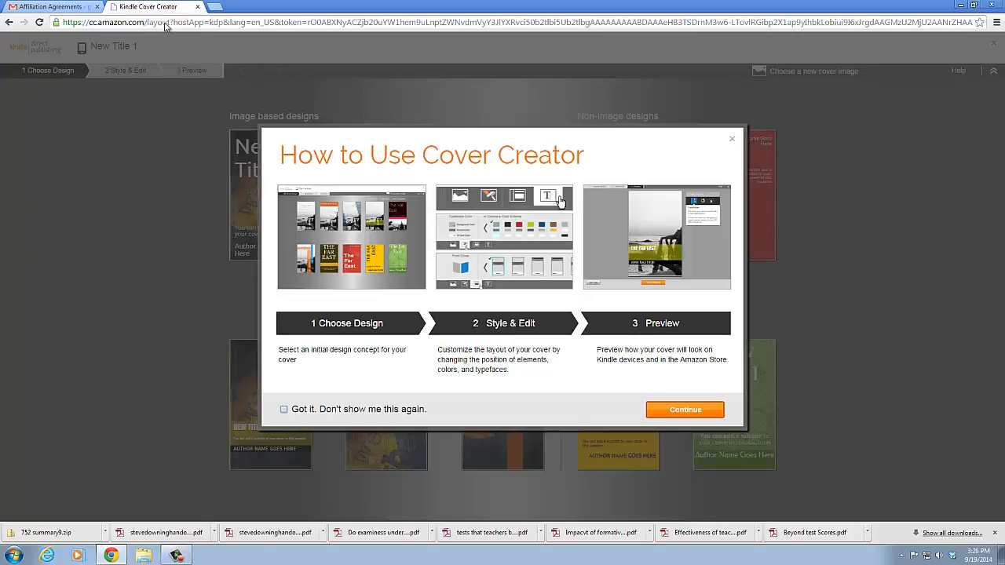
click(198, 6)
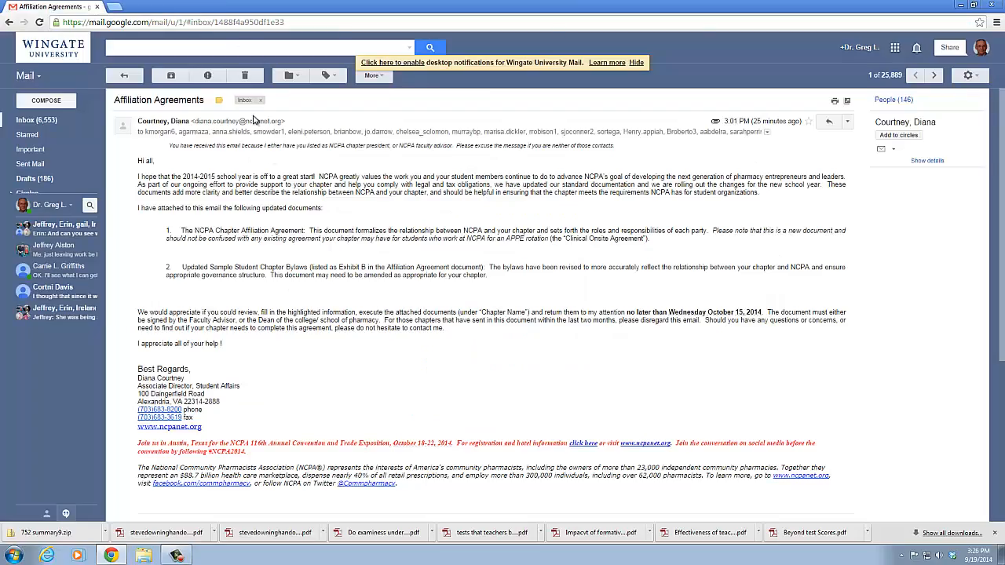
Return to the KDP bookshelf, reopen the book details of New Title 1 and enroll the book in KDP Select
click(113, 558)
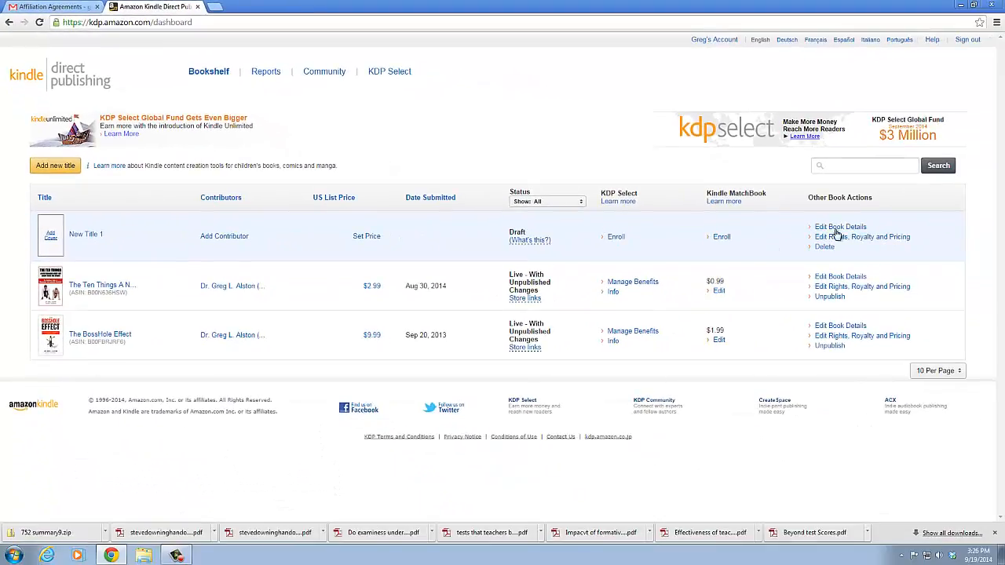
click(840, 228)
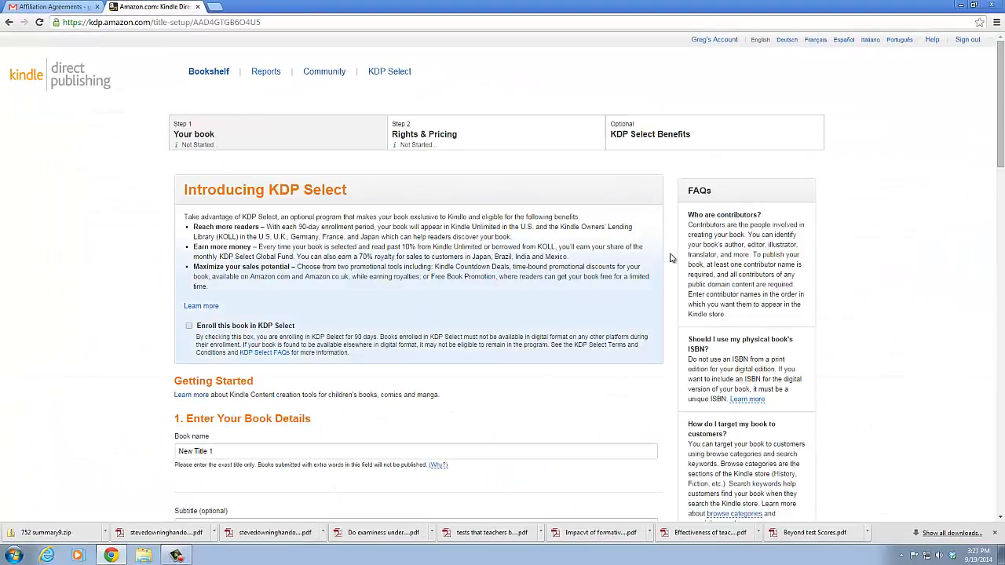
scroll(510, 301, down, 2)
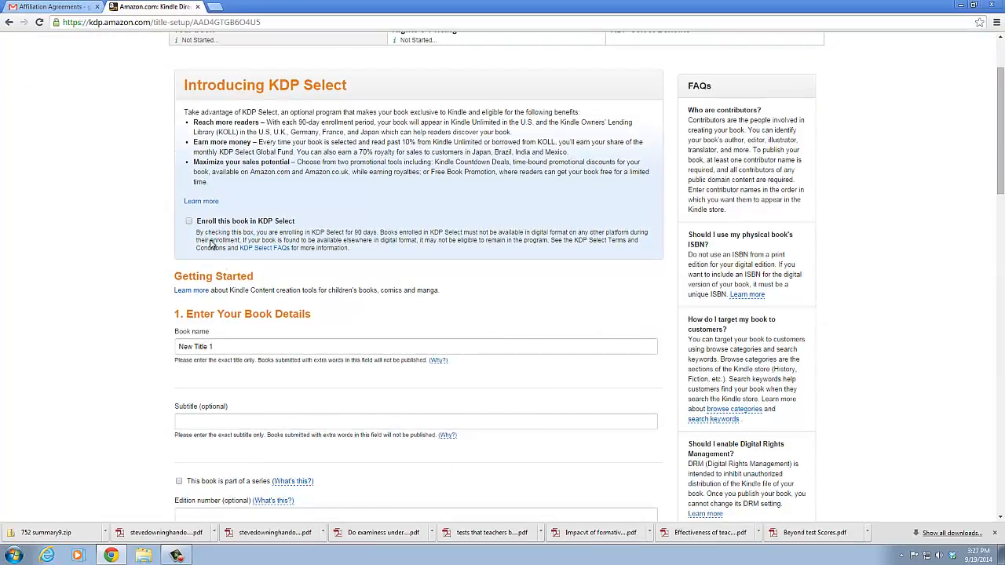
click(189, 222)
Review the draft's title setup form from the book details through the cover and book file upload sections
scroll(342, 250, down, 4)
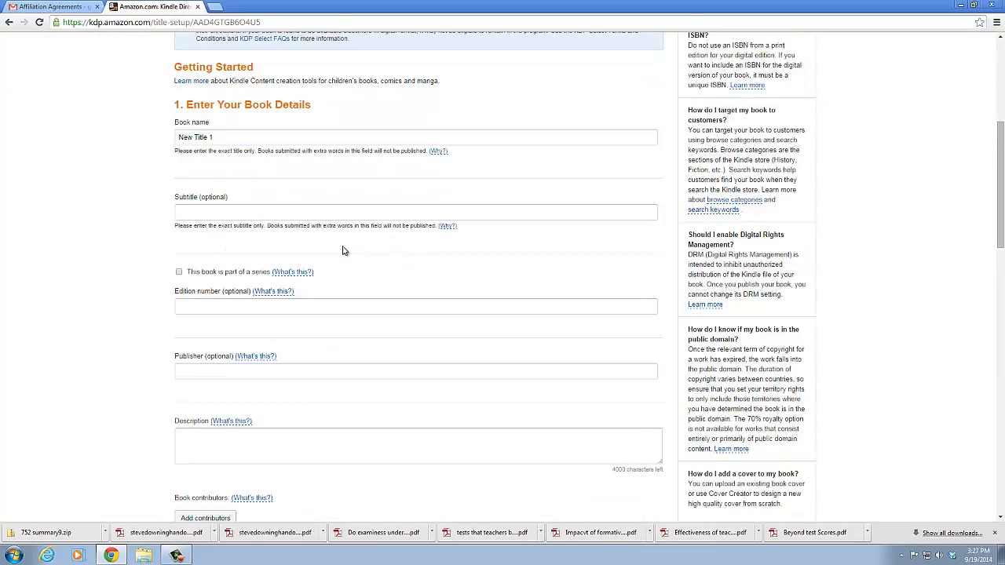
scroll(342, 250, down, 3)
scroll(343, 249, up, 4)
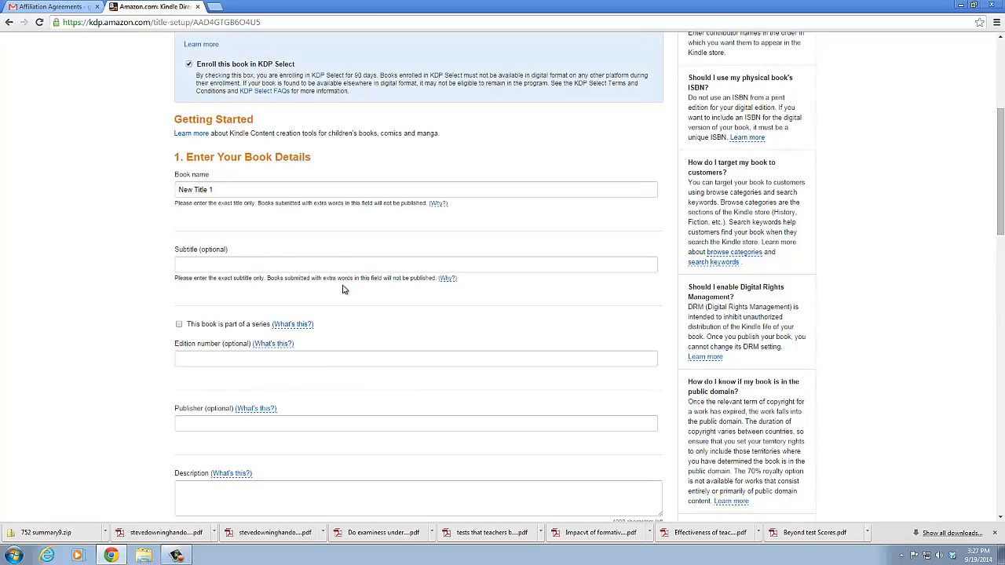
scroll(331, 327, down, 2)
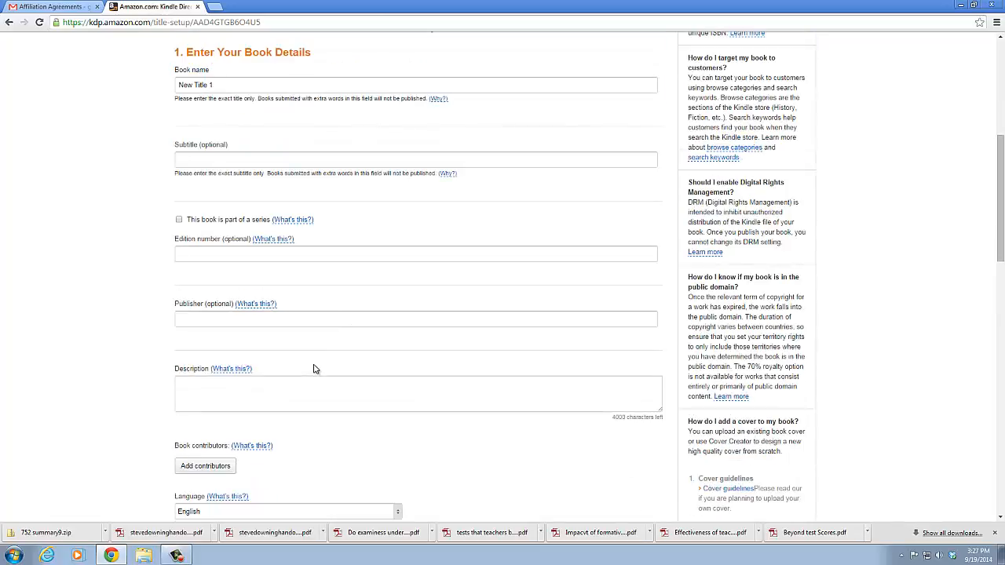
scroll(313, 368, down, 1)
scroll(266, 413, down, 7)
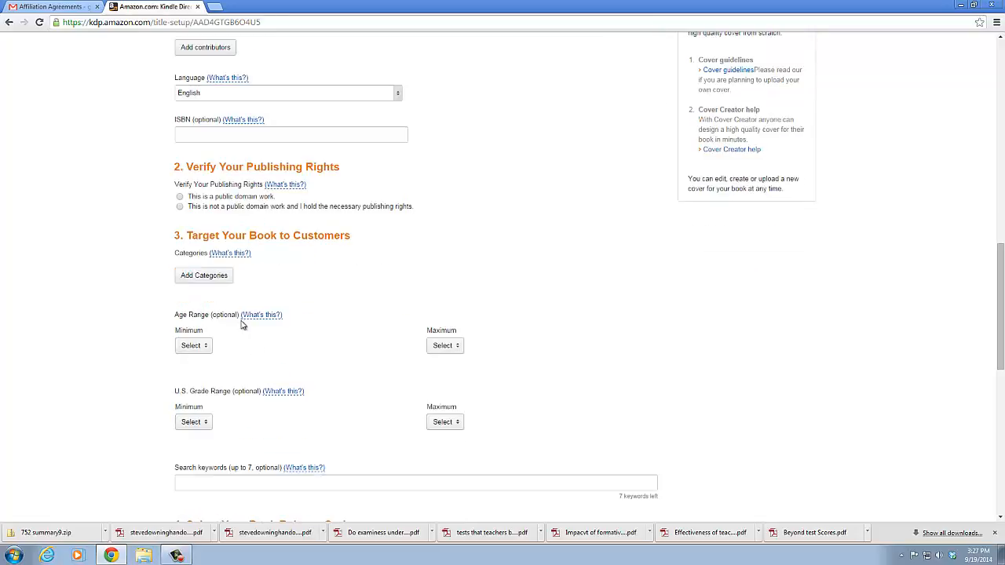
scroll(255, 367, down, 2)
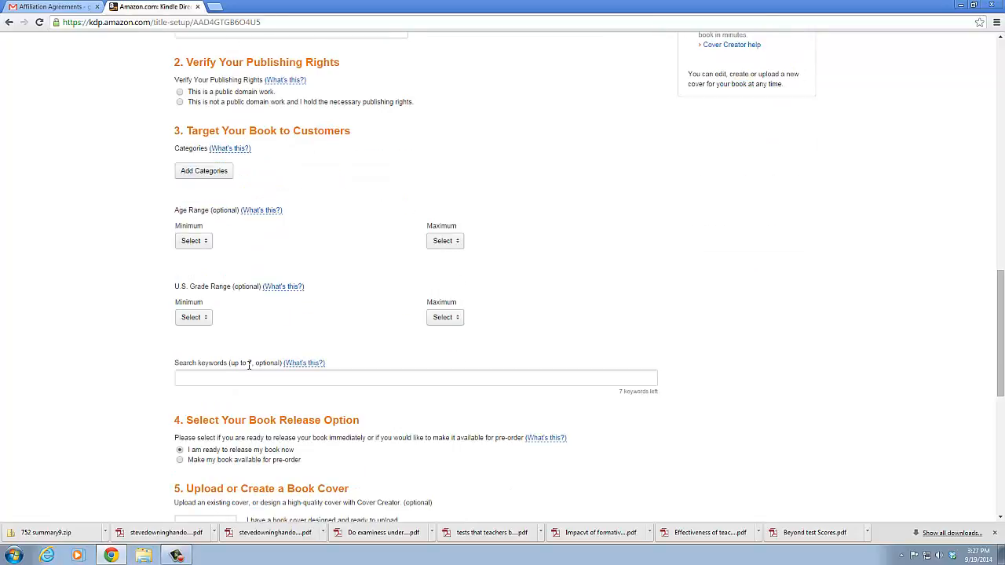
scroll(249, 365, down, 3)
scroll(281, 395, down, 2)
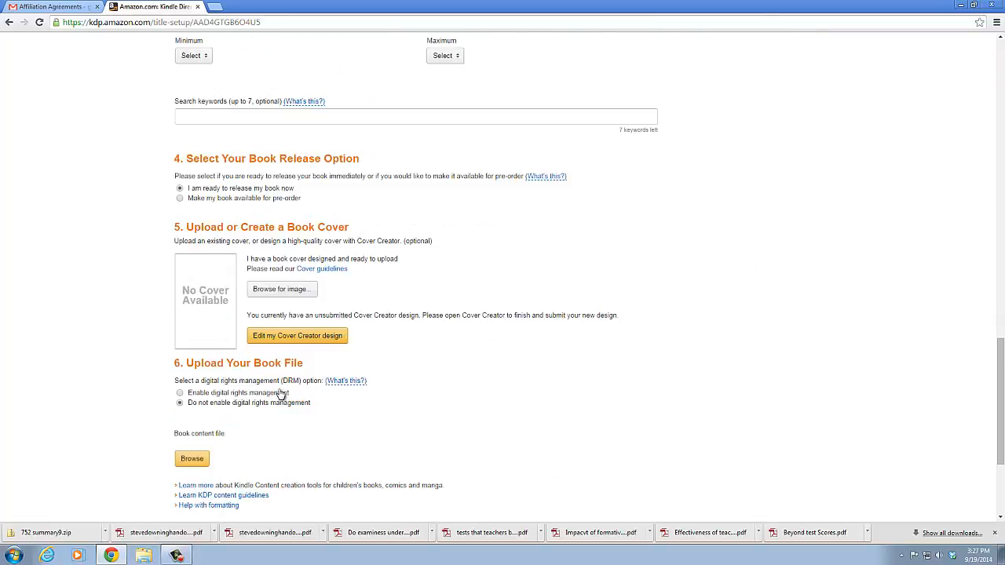
scroll(196, 391, down, 1)
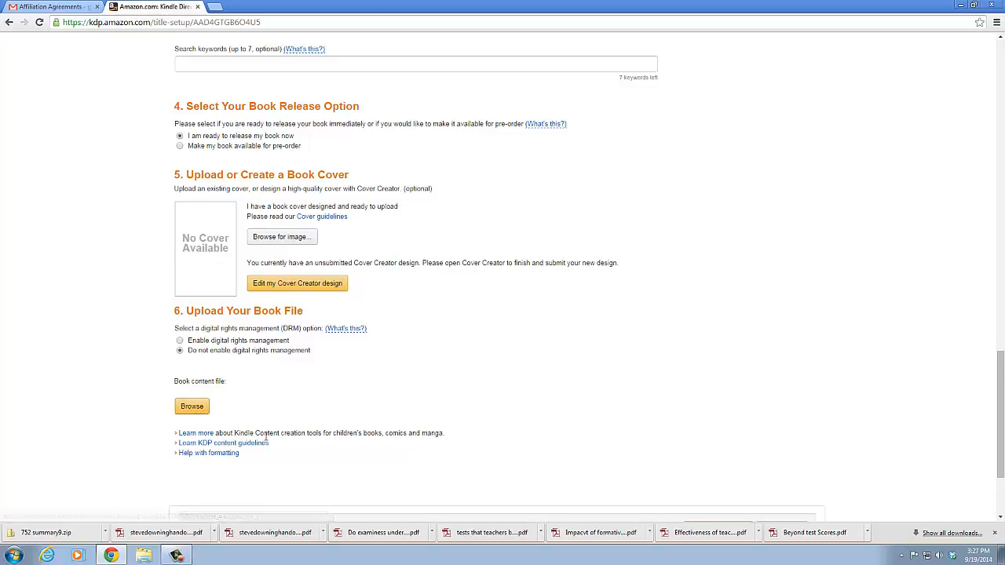
scroll(266, 441, down, 2)
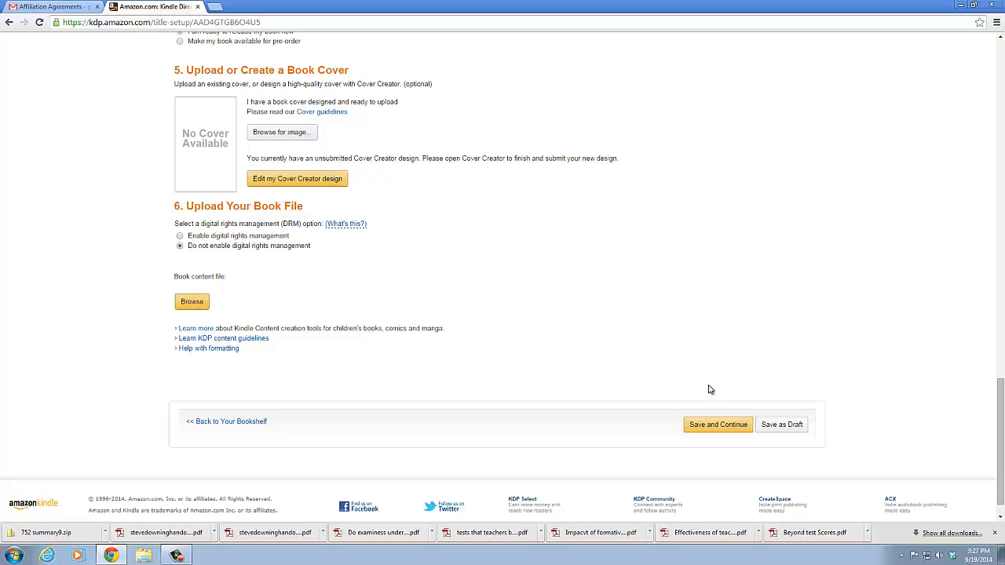
Try to save the title setup and continue to the following stage, and save New Title 1 as a draft
click(720, 424)
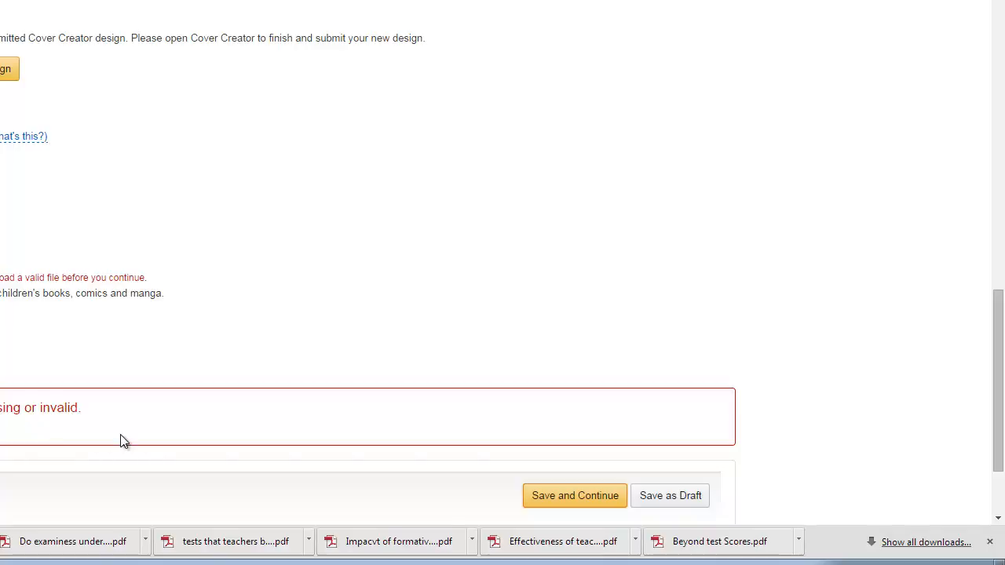
click(679, 506)
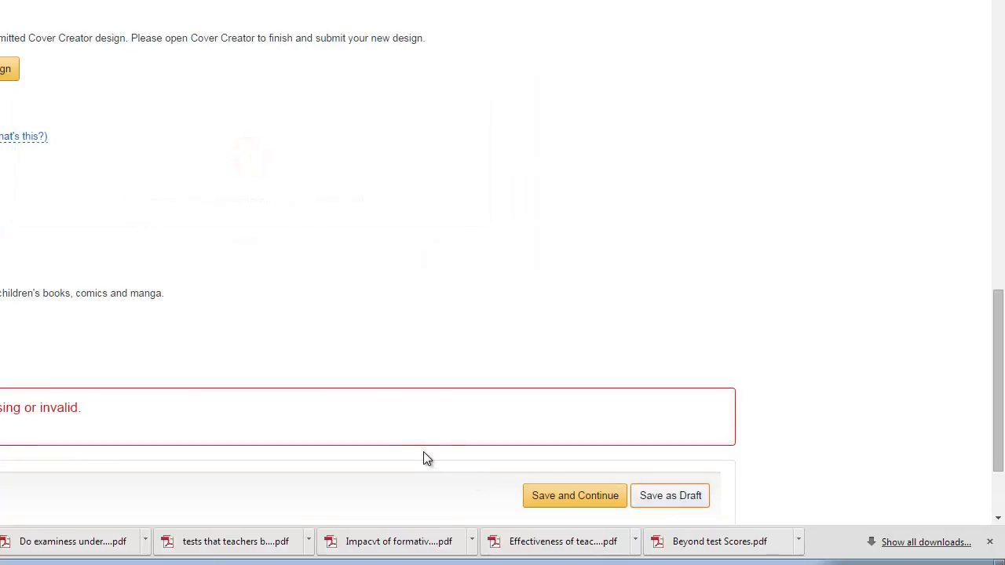
Return to the bookshelf and open the title setup of the published book The Ten Things A New Manager Must Get Right From The Start!
scroll(344, 421, up, 15)
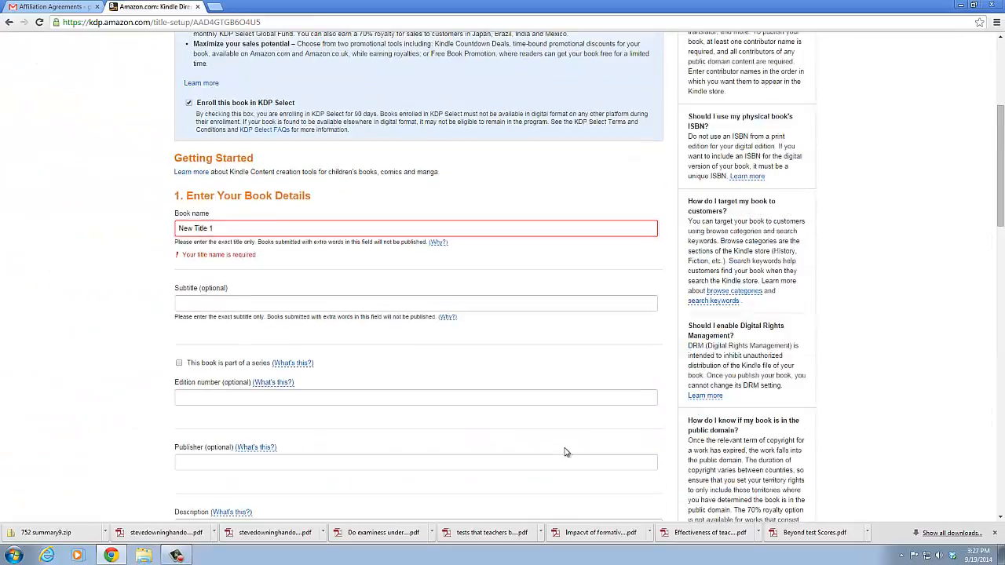
scroll(566, 453, up, 5)
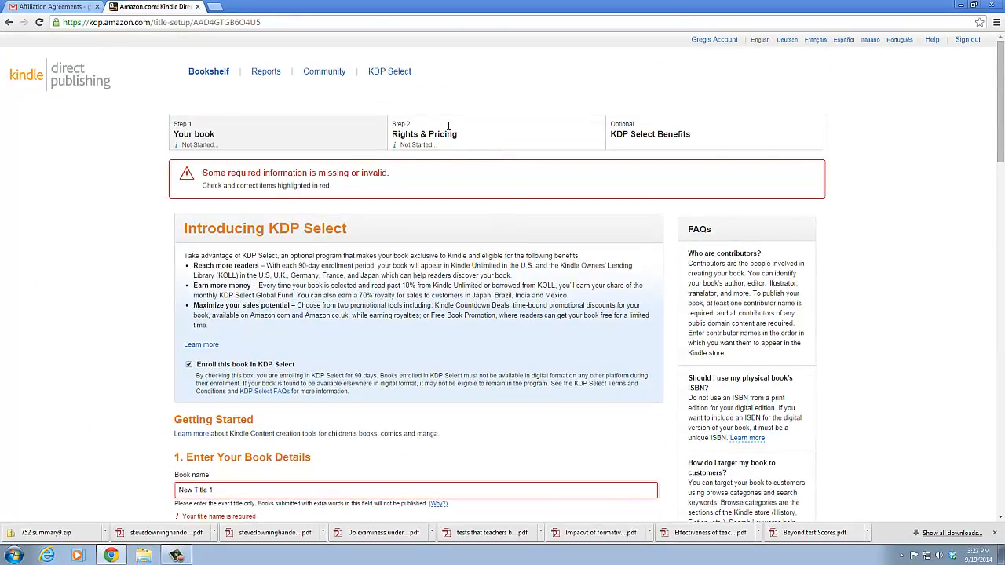
click(214, 77)
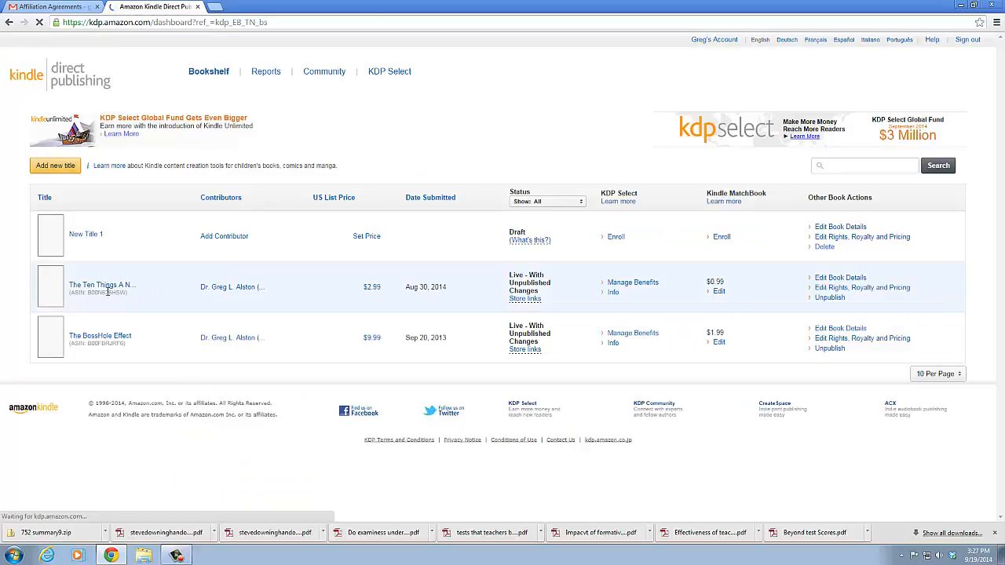
click(63, 291)
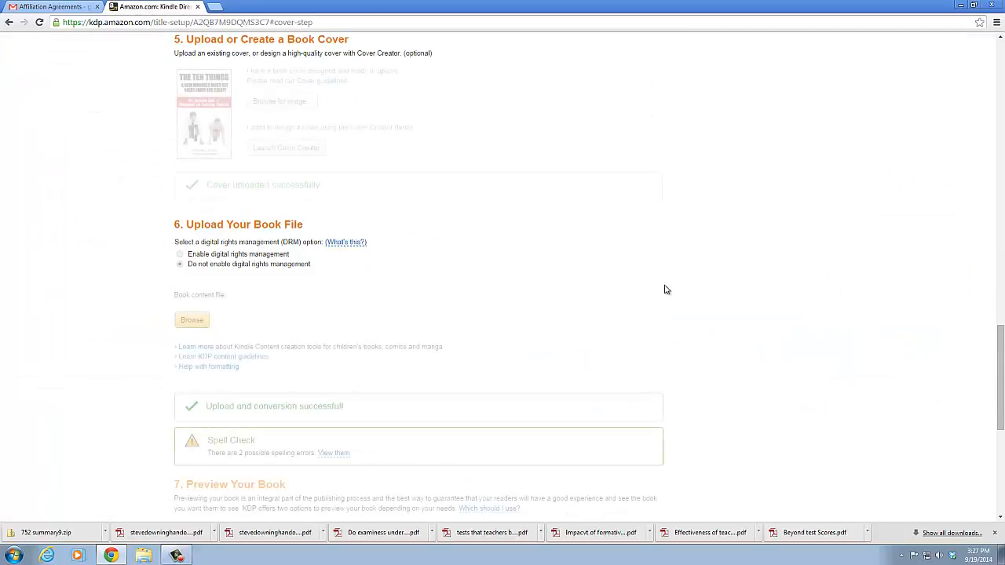
Examine the published book's completed setup, including its series, description, contributors, ISBN, categories, keywords, cover and book file
scroll(668, 258, up, 5)
scroll(671, 258, up, 10)
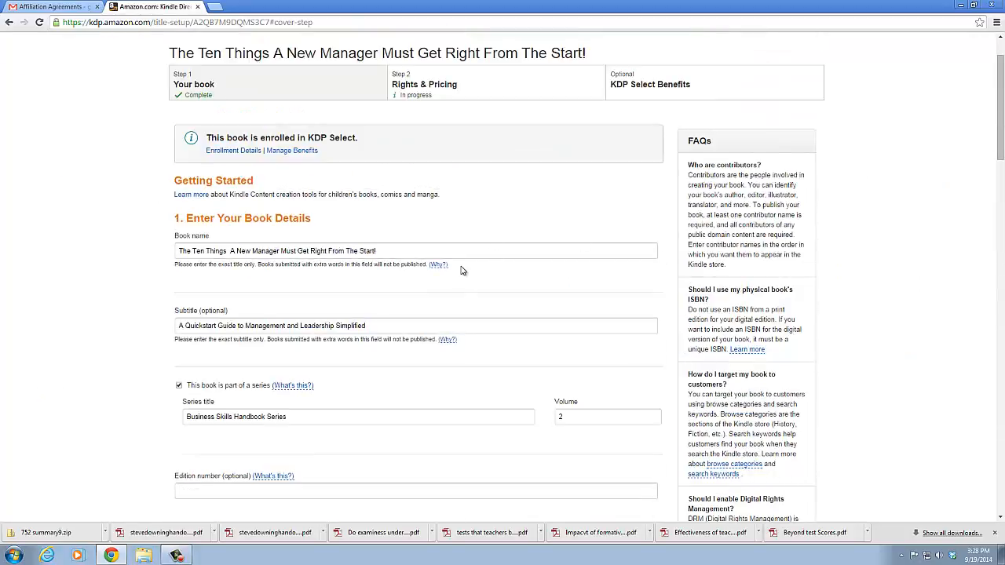
scroll(462, 270, down, 1)
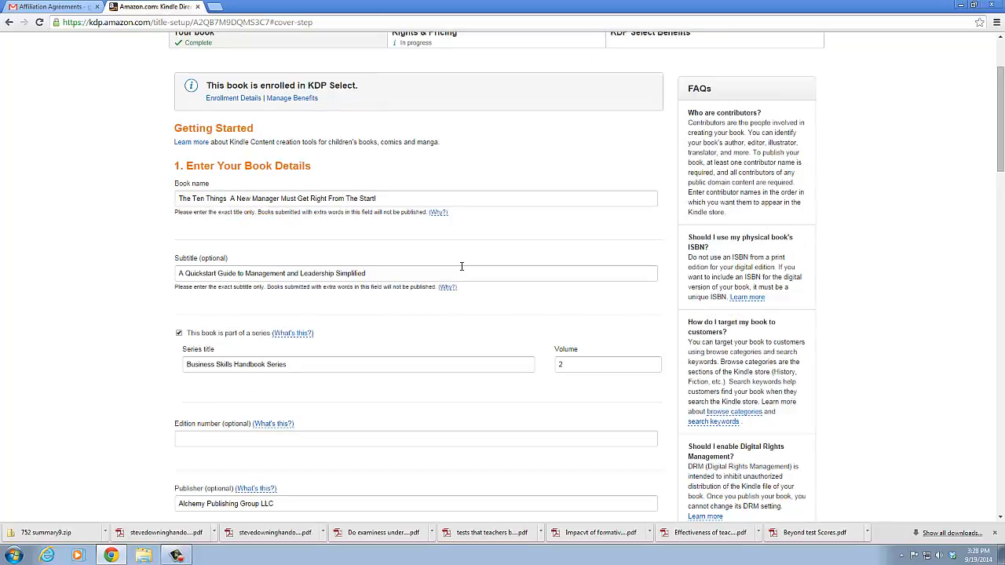
scroll(462, 266, down, 1)
scroll(462, 271, down, 2)
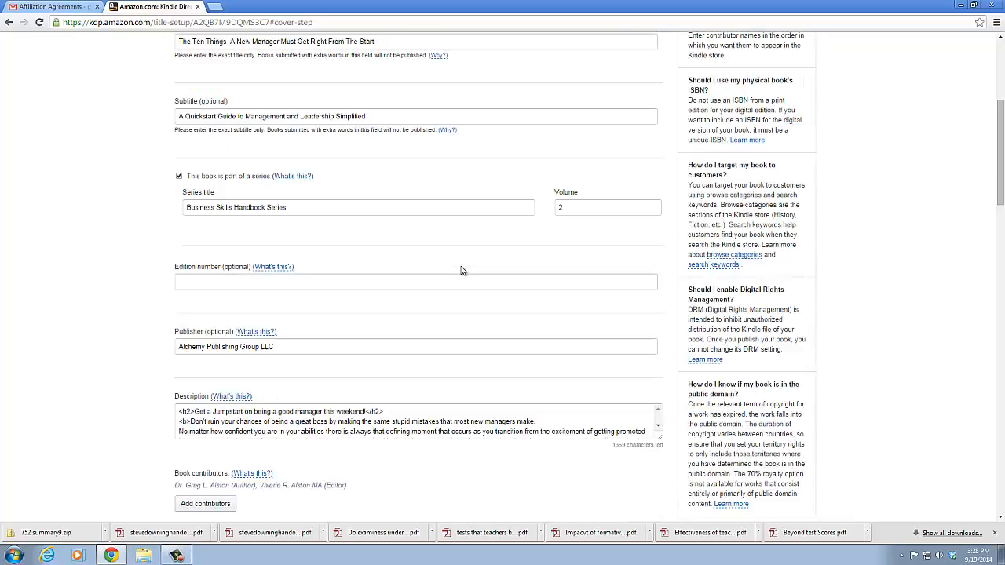
scroll(461, 271, down, 1)
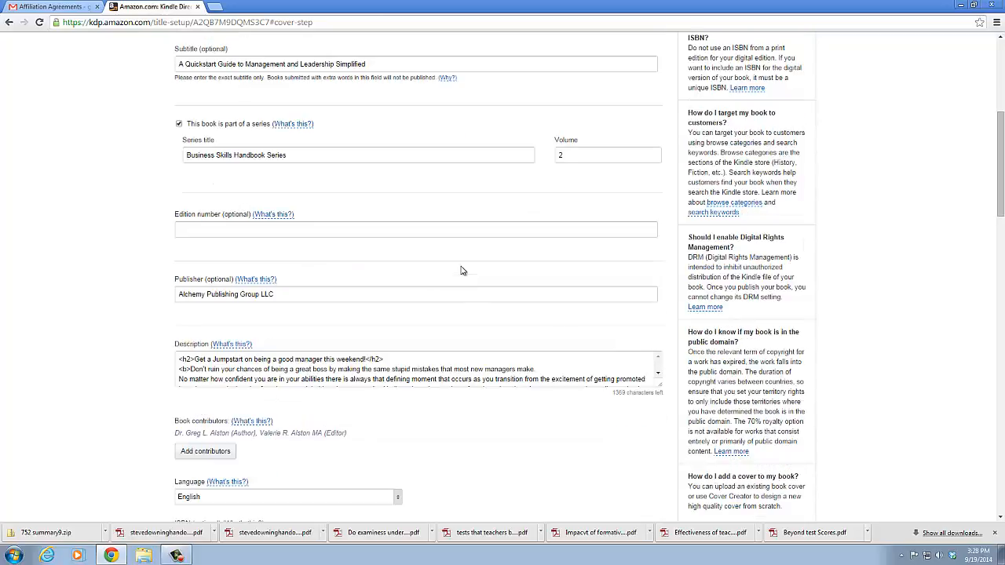
scroll(449, 316, down, 1)
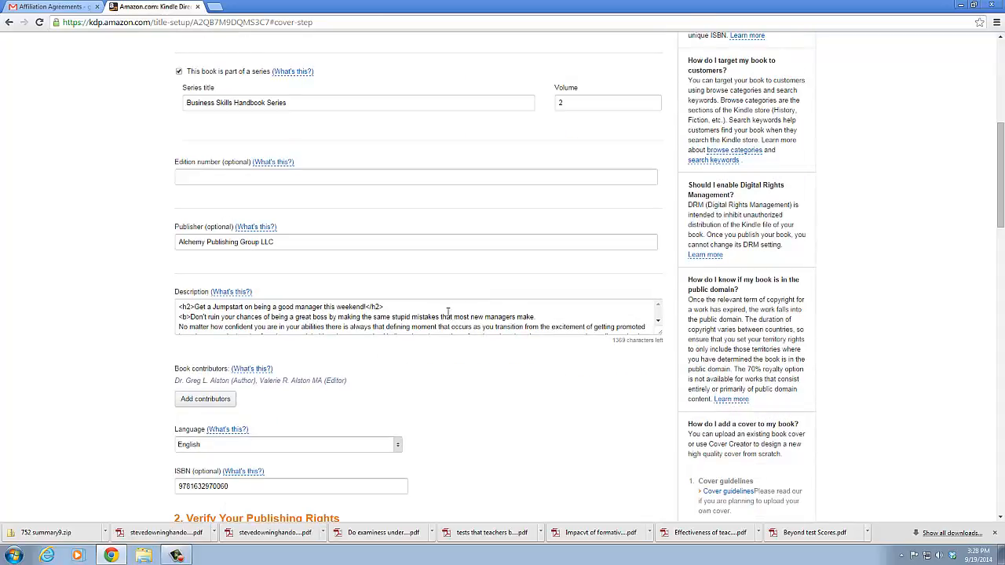
scroll(438, 339, down, 5)
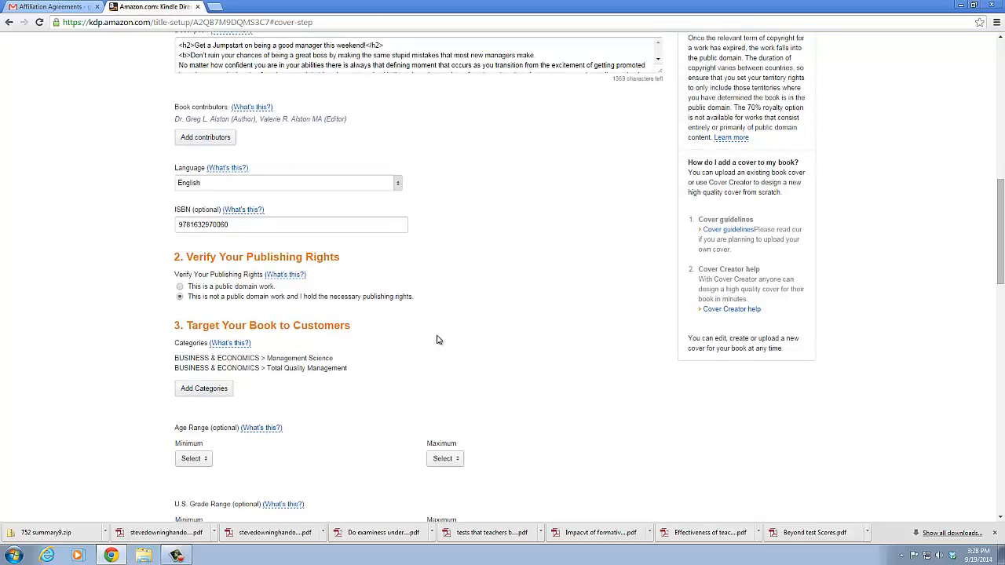
scroll(438, 339, down, 5)
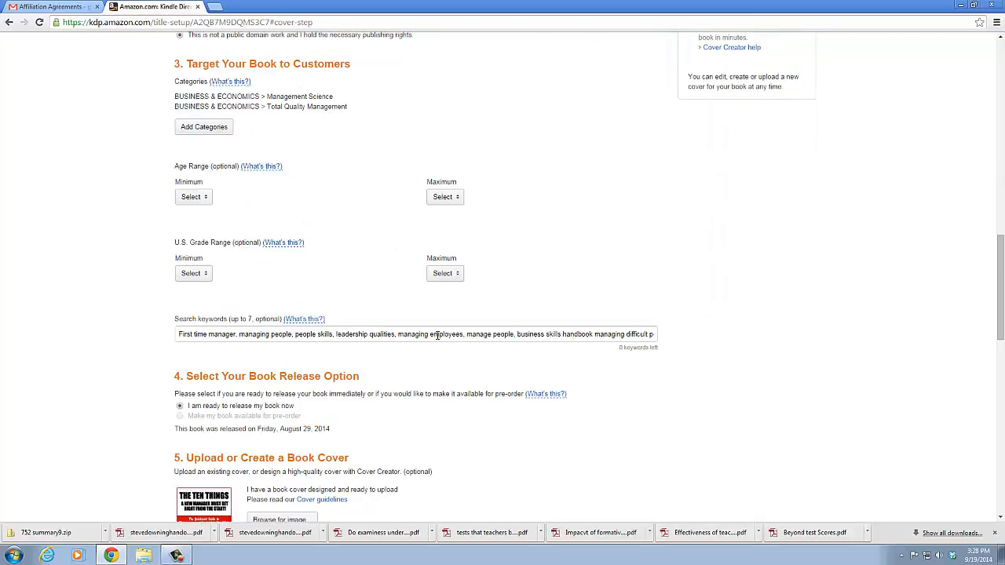
scroll(438, 335, down, 2)
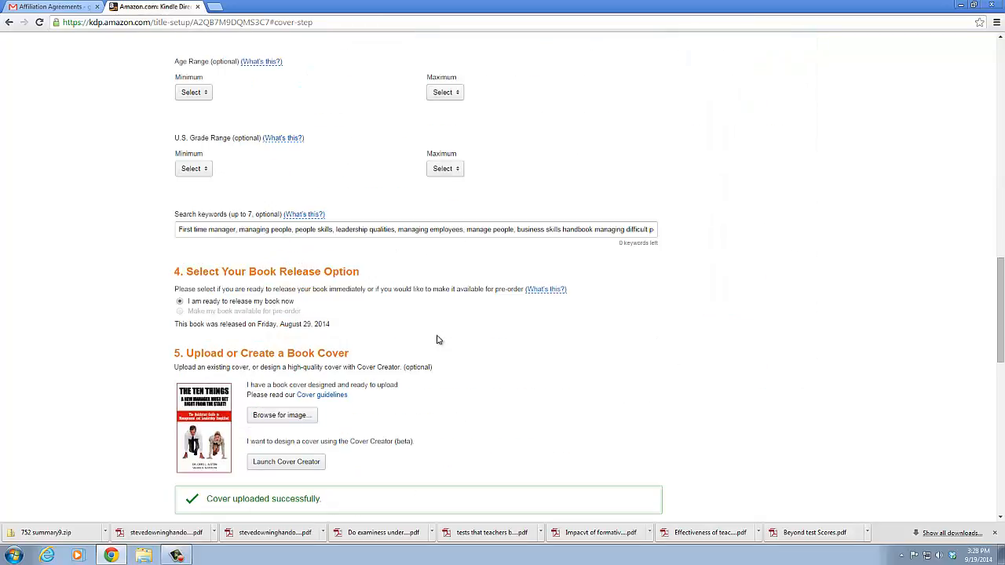
scroll(438, 339, down, 5)
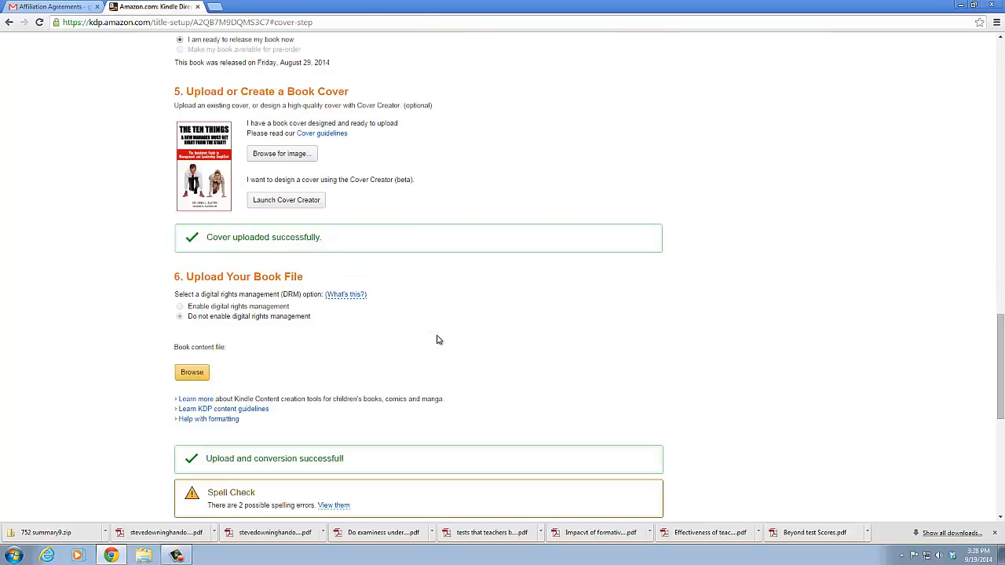
Preview the published book in the online previewer
scroll(438, 339, down, 4)
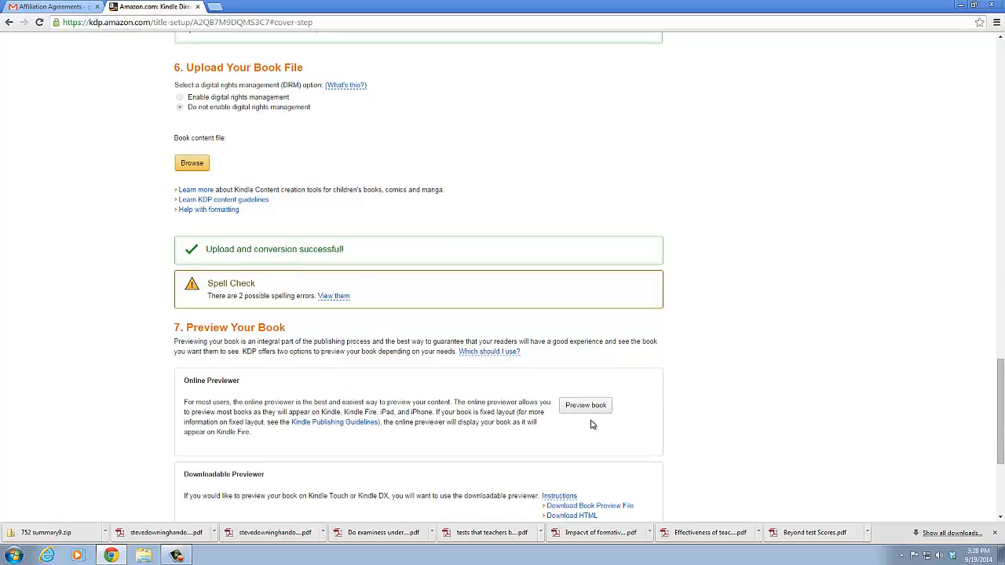
click(587, 408)
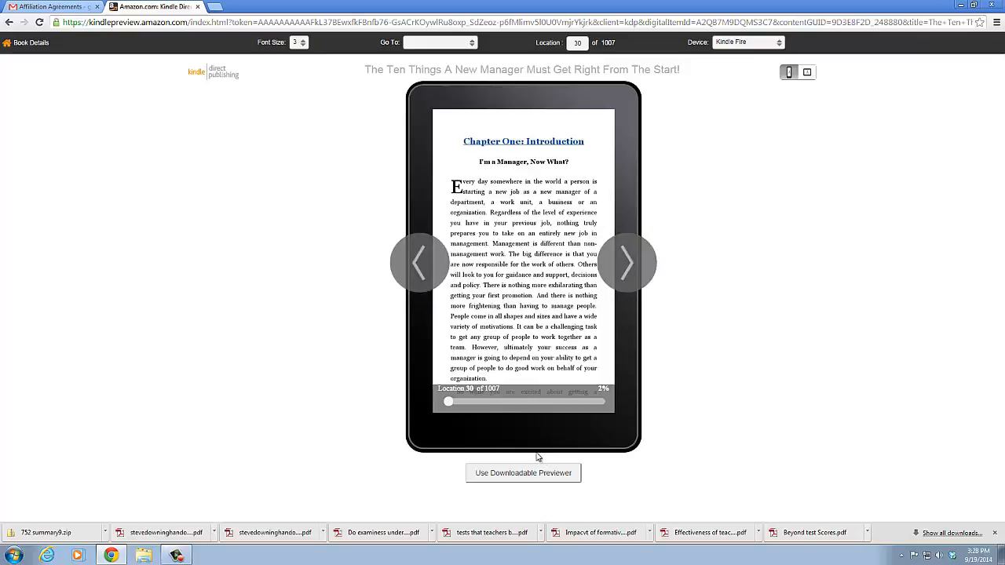
Page forward through the text of Chapter One: Introduction in the online previewer
click(624, 267)
click(624, 266)
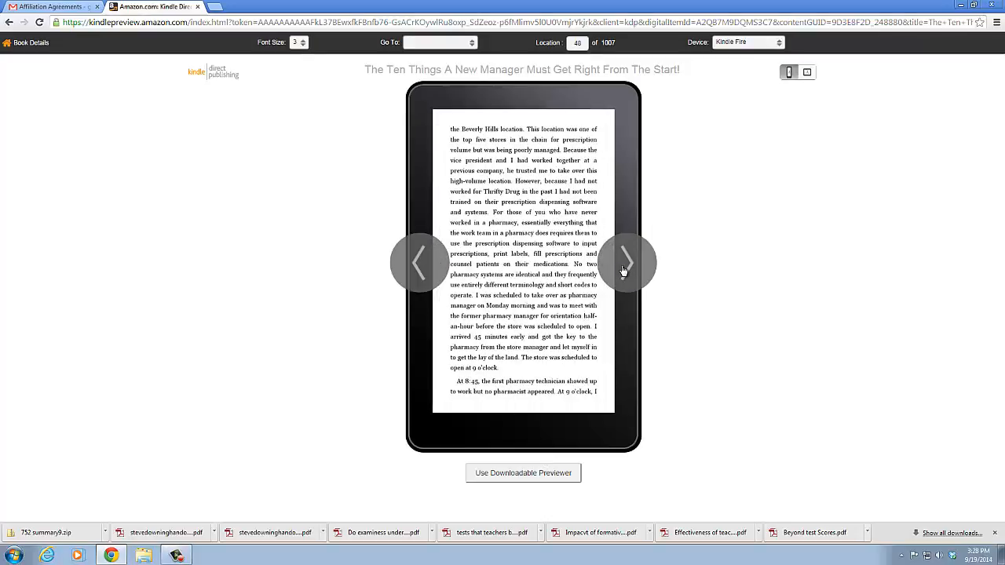
click(621, 265)
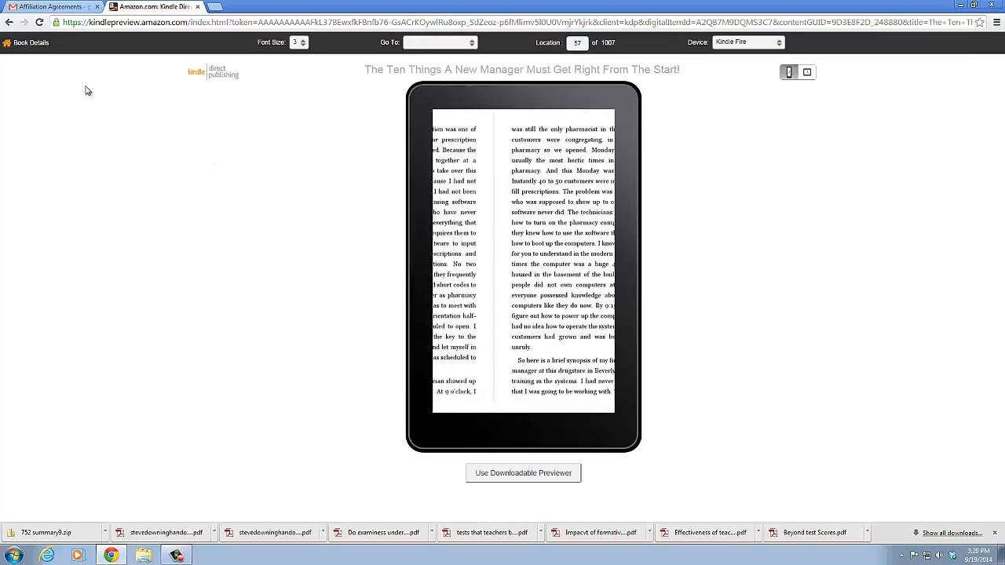
Return to the published book's title setup, then save it and continue to the Rights & Pricing stage
click(9, 23)
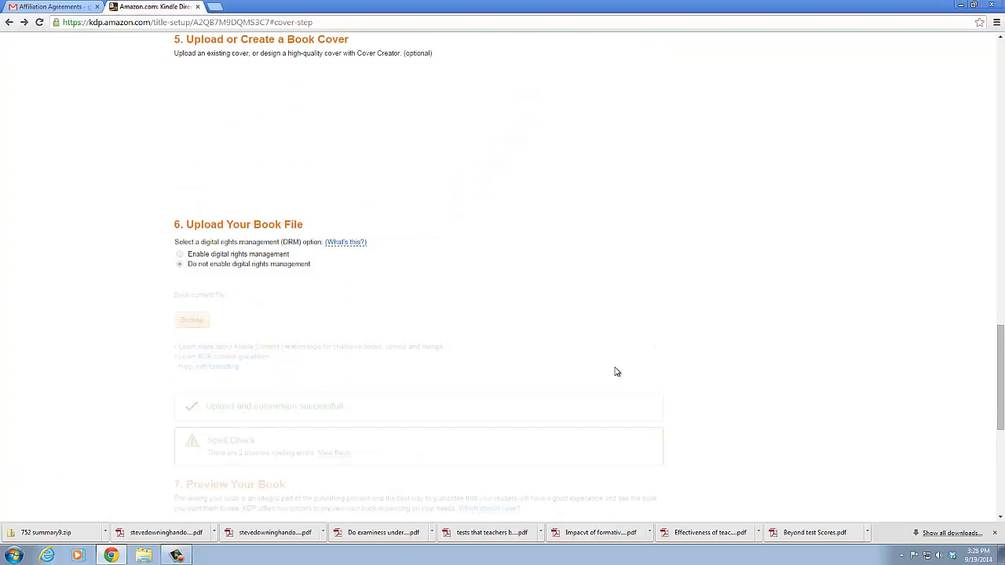
scroll(636, 415, down, 5)
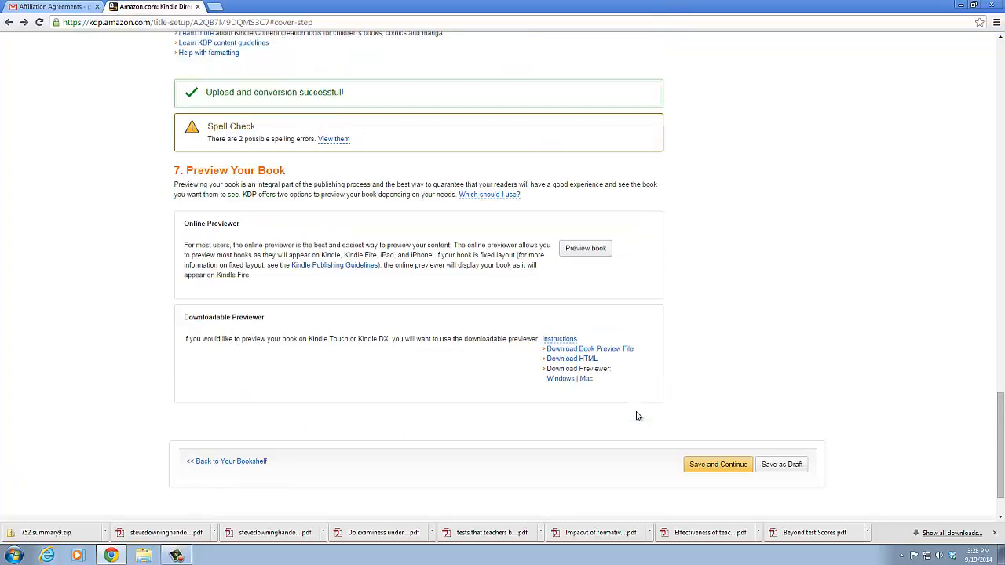
click(732, 465)
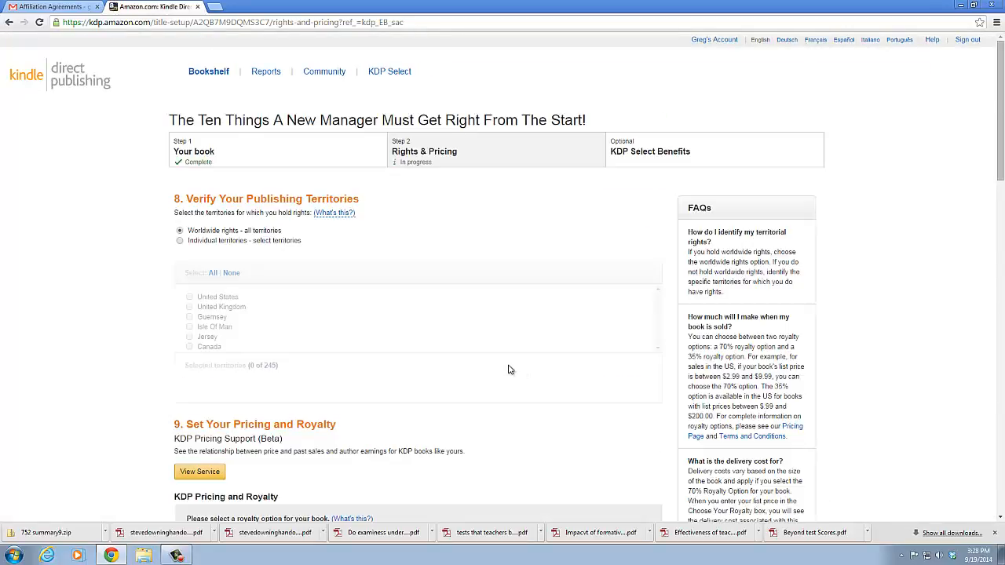
Examine the book's publishing territories, royalty option, marketplace list prices, Kindle MatchBook and Kindle Book Lending settings
scroll(508, 369, down, 3)
scroll(508, 369, down, 1)
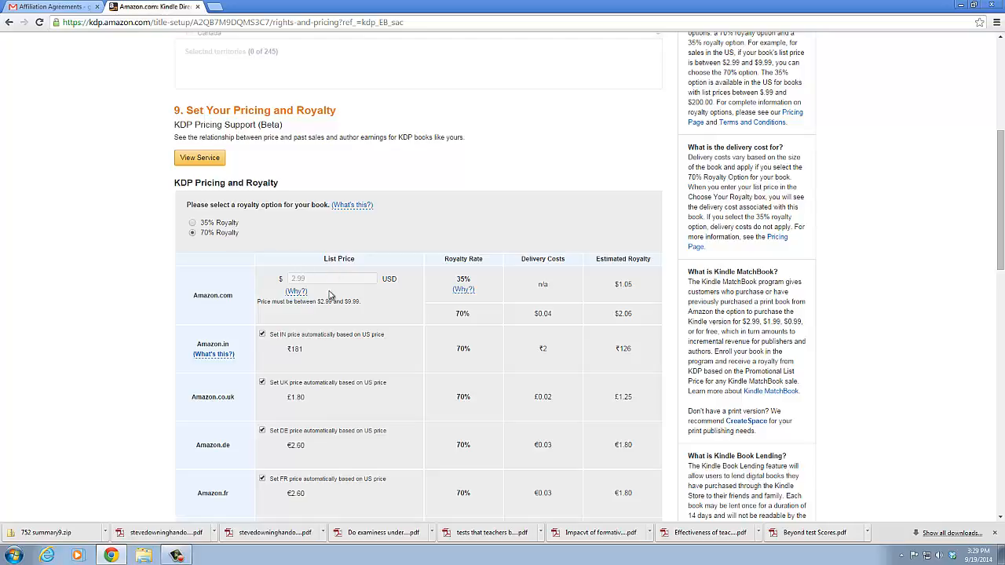
scroll(385, 302, down, 3)
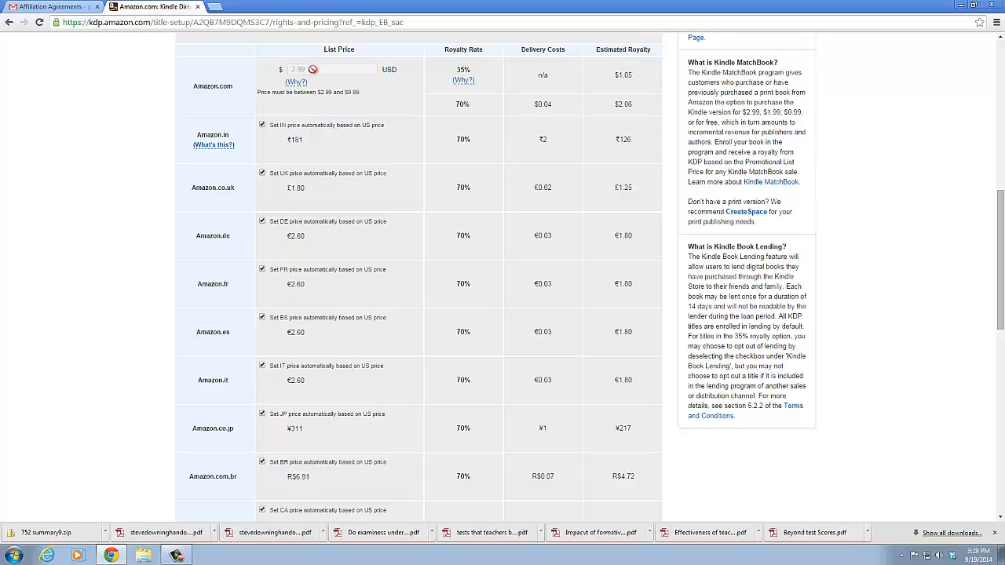
scroll(291, 341, down, 5)
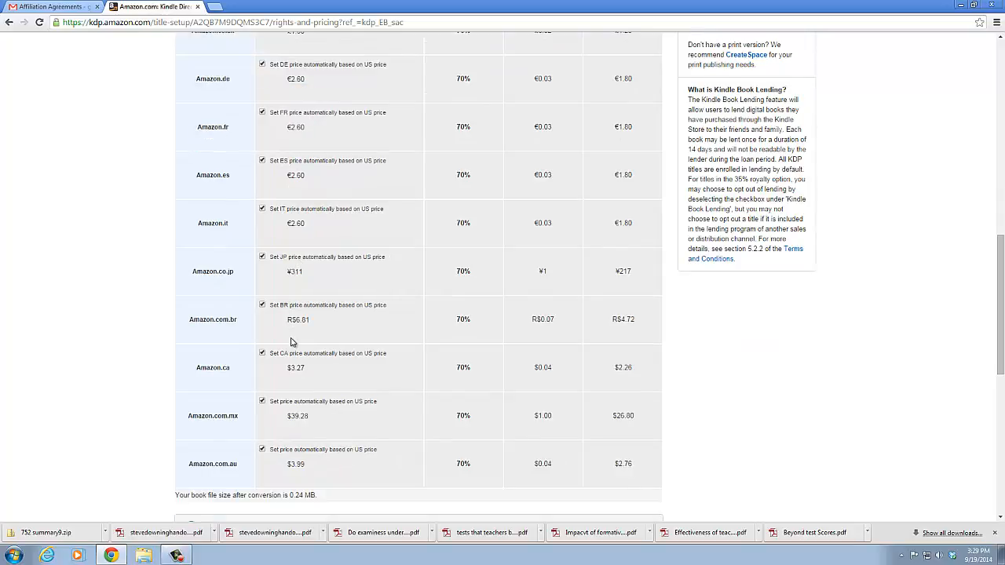
scroll(292, 357, down, 3)
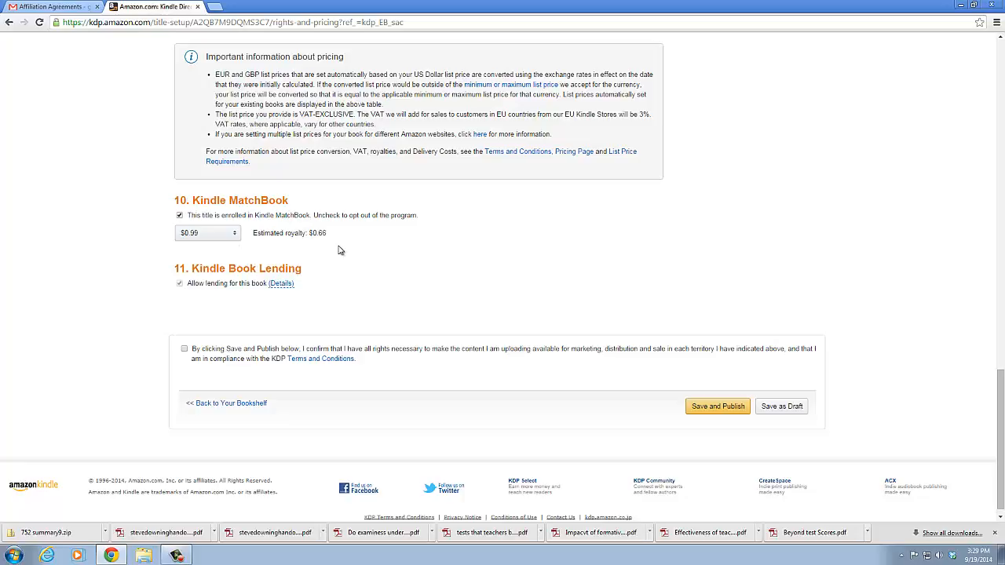
scroll(339, 250, up, 15)
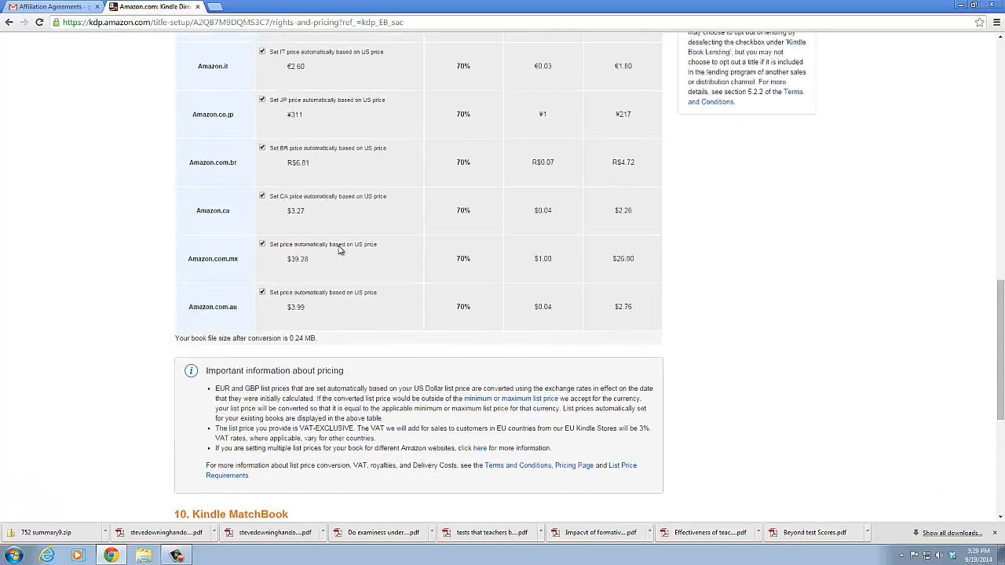
scroll(339, 250, up, 2)
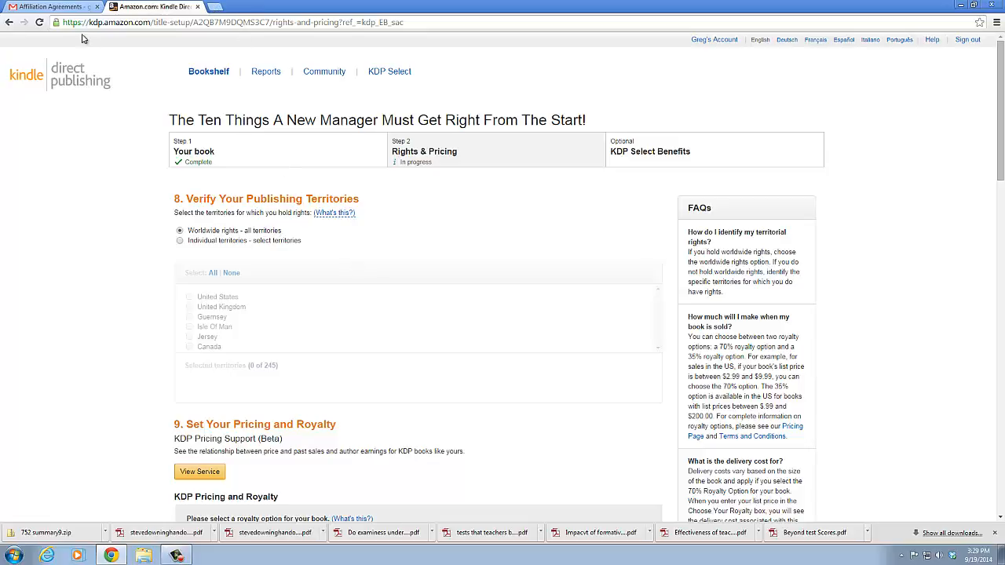
Leave the title setup and open the amazon.com storefront
click(298, 22)
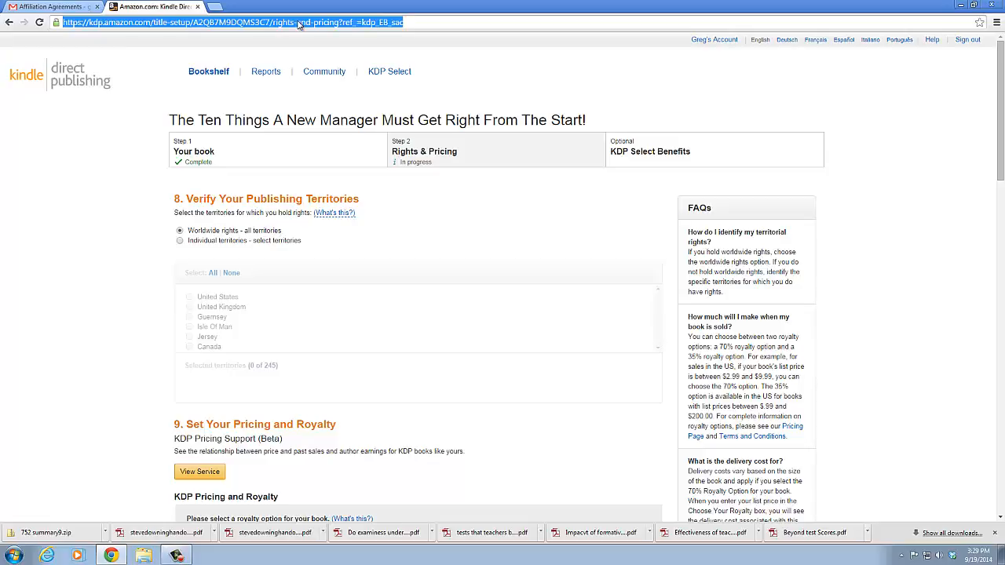
text(amazon)
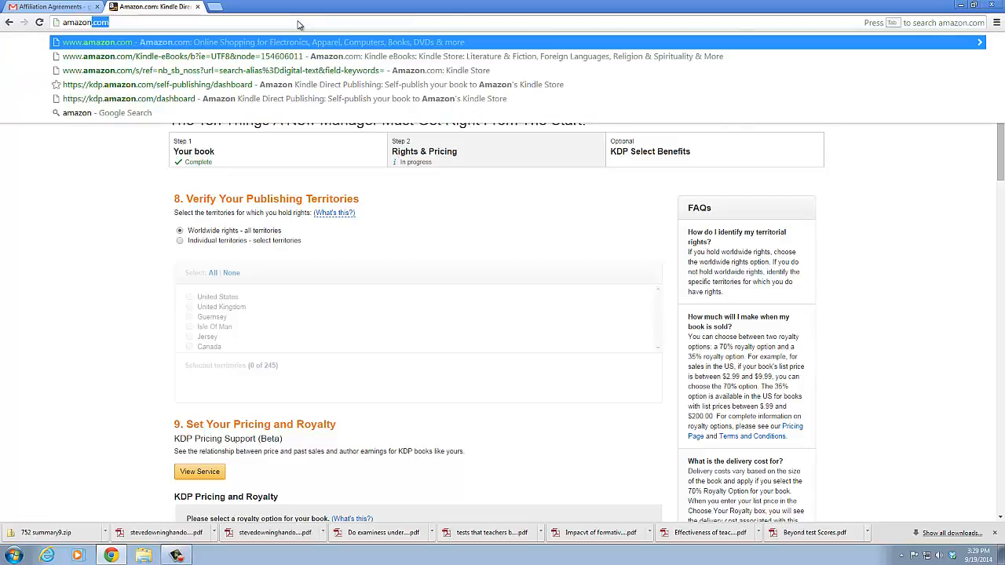
text(.com)
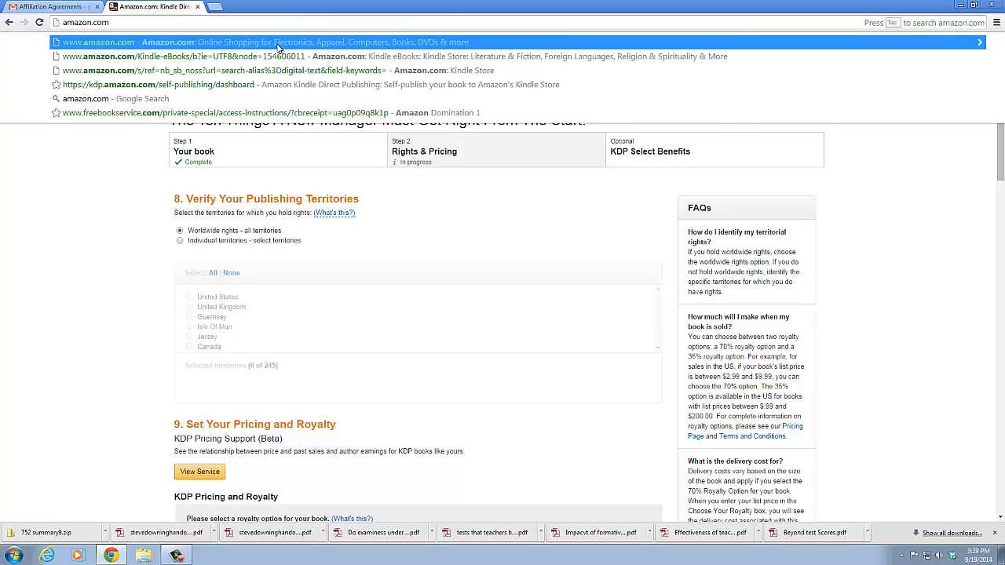
click(273, 44)
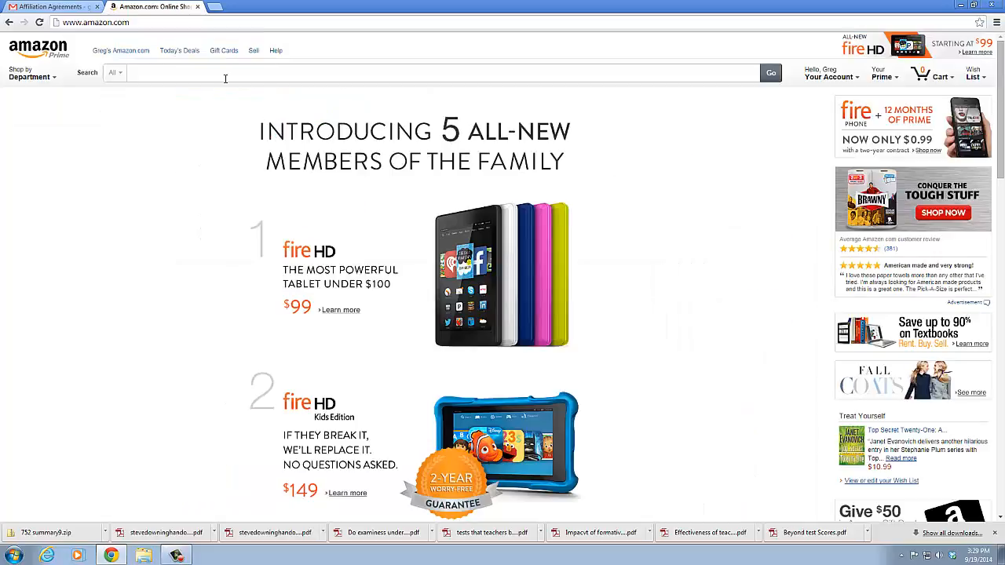
Search the Kindle Store for "bosshole effect" and look over the matching books and their formats
click(116, 73)
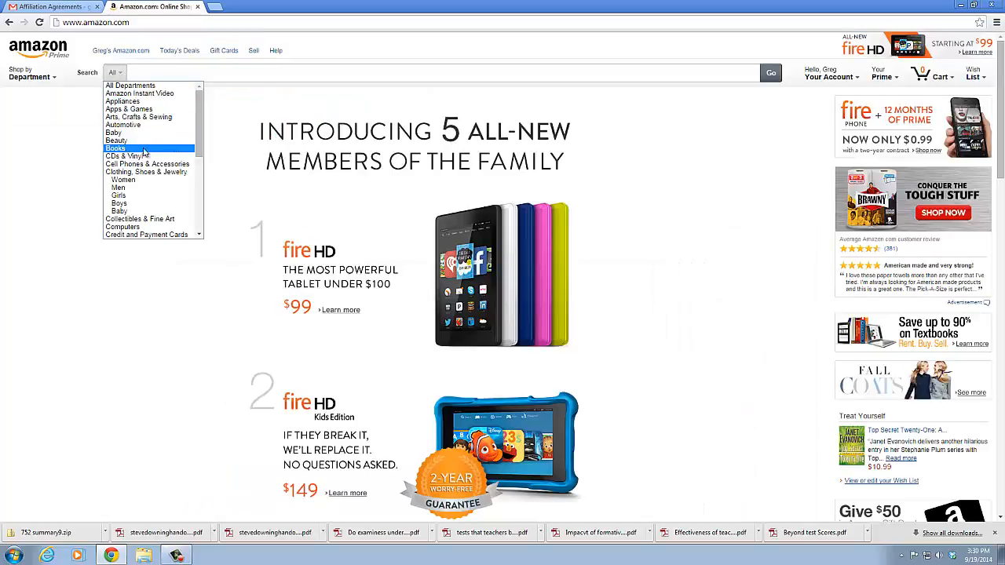
drag(197, 135, 204, 174)
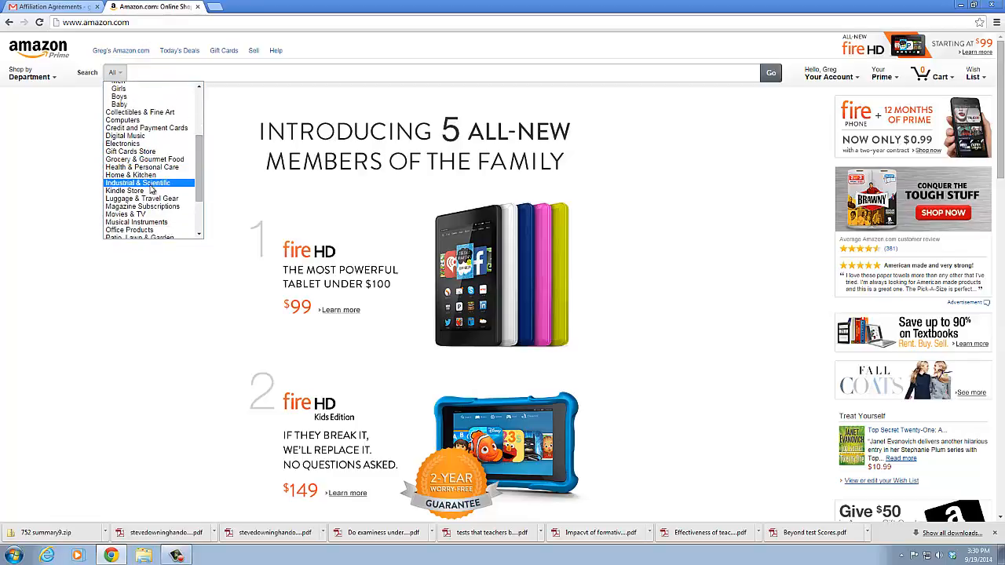
click(148, 200)
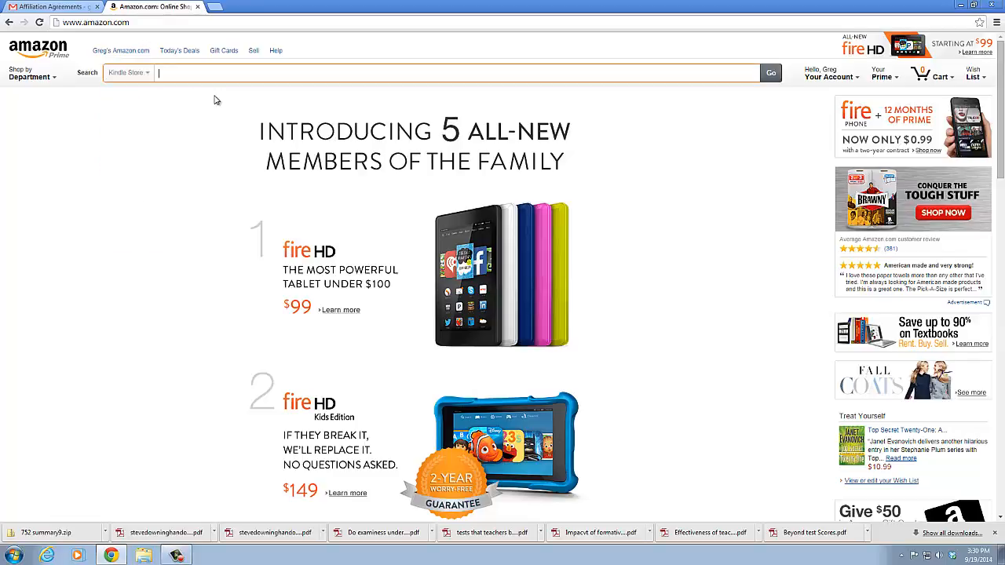
text(bosshole)
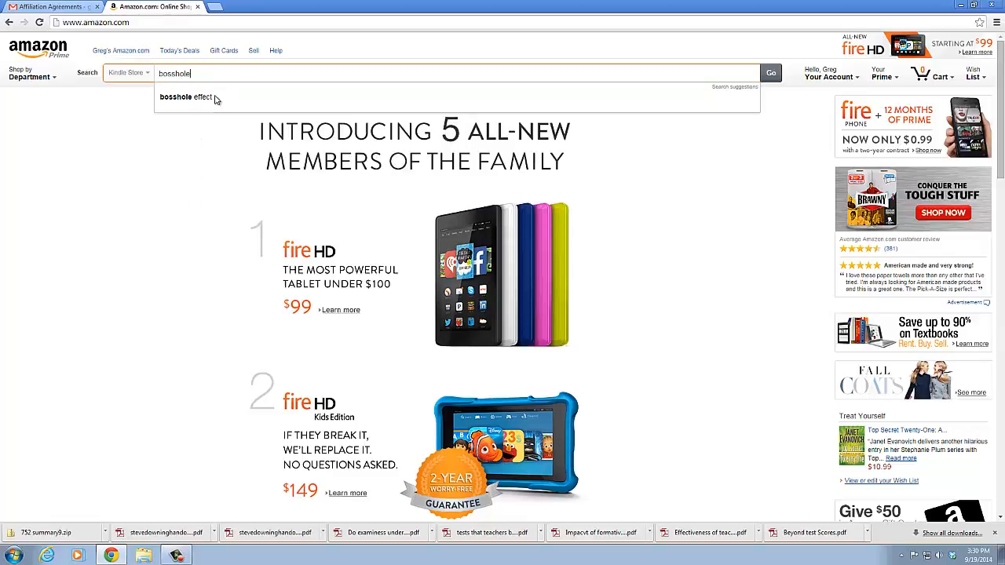
click(186, 97)
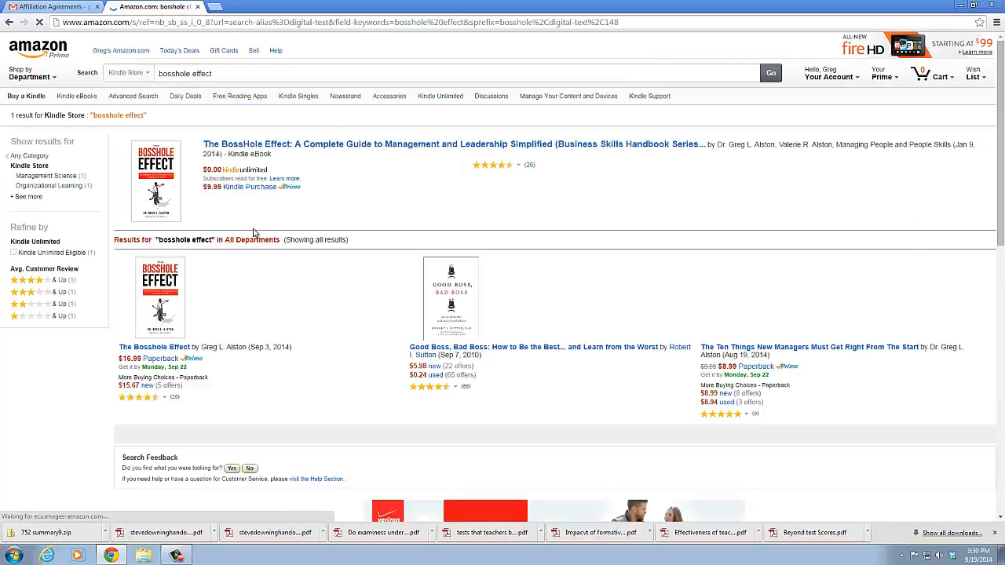
scroll(245, 242, down, 3)
scroll(243, 245, up, 2)
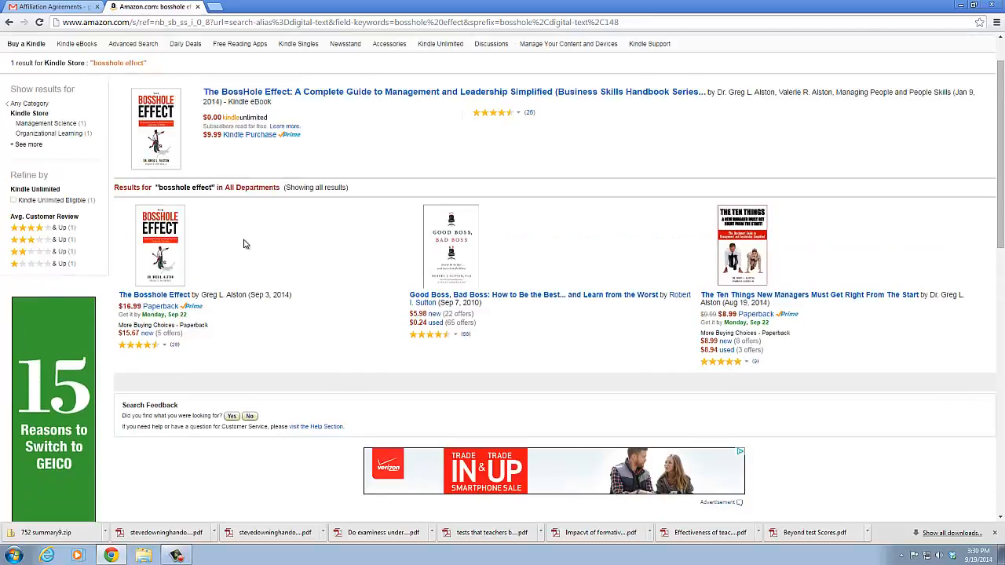
scroll(243, 245, up, 2)
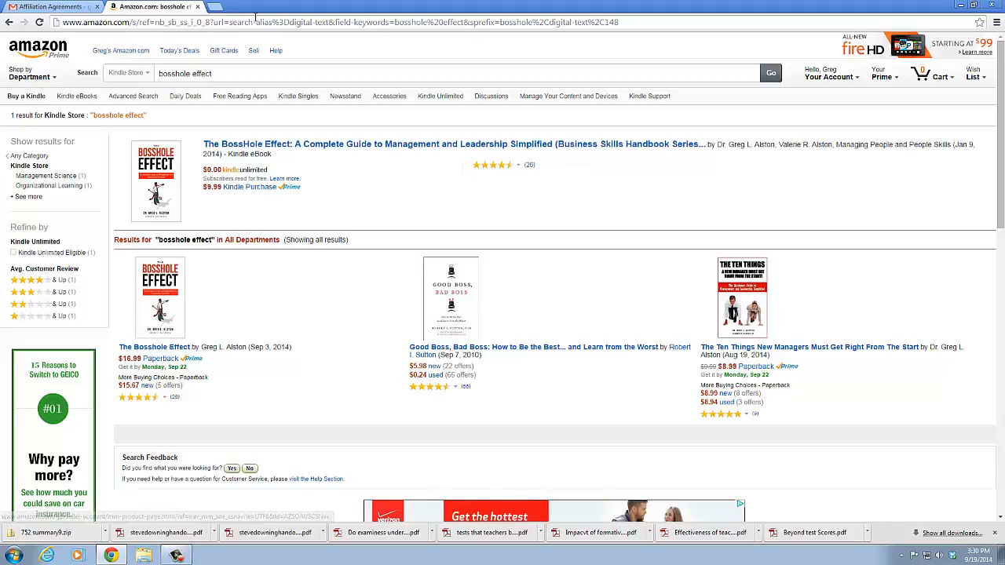
Go back to the Kindle Direct Publishing dashboard and open the sales reports
click(255, 22)
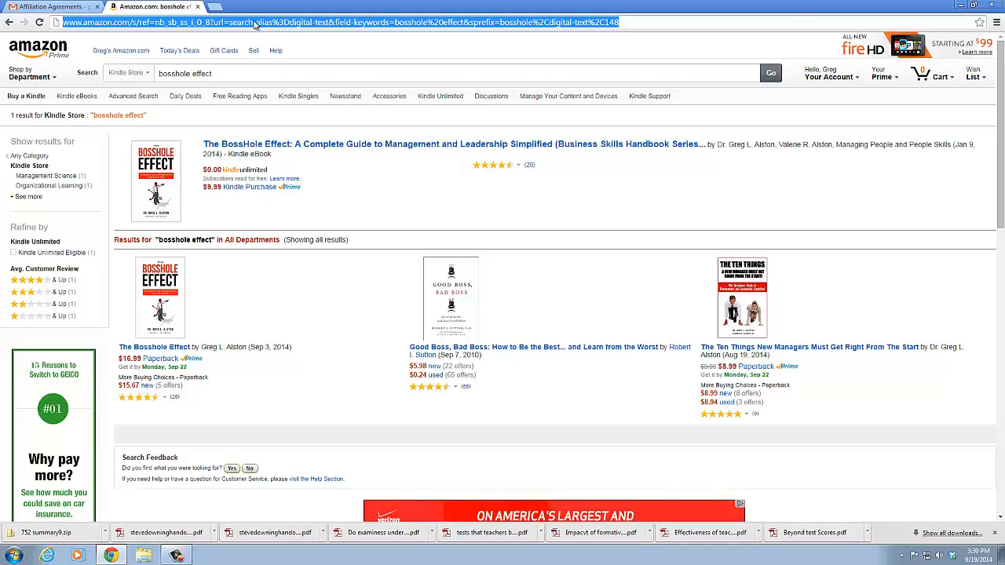
text(kdp)
click(247, 45)
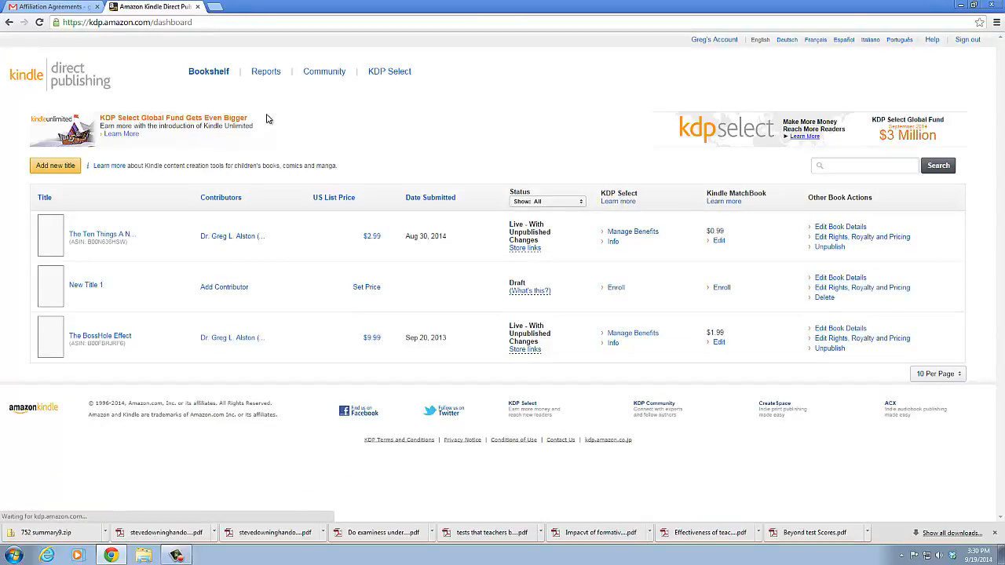
click(269, 73)
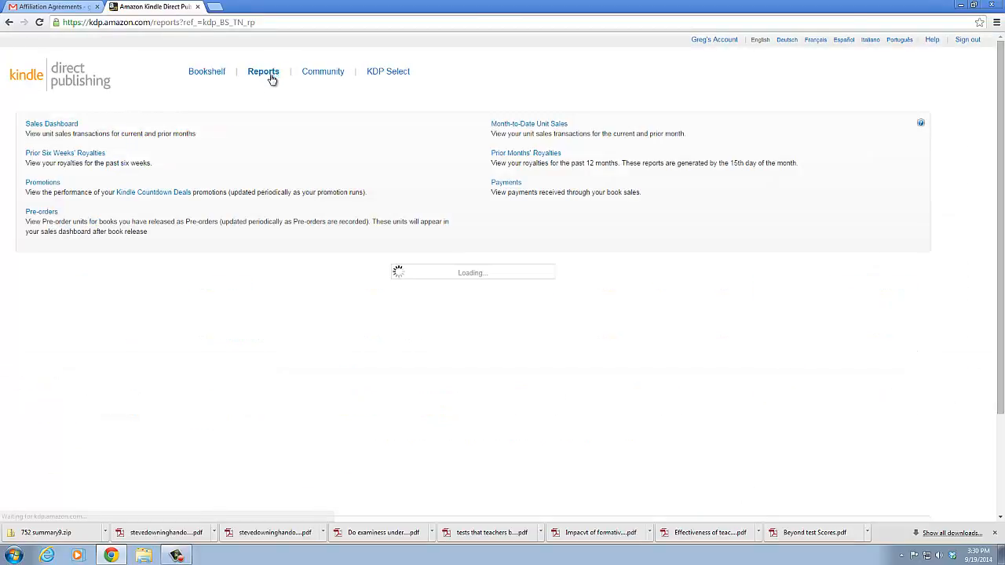
Examine the Units Ordered chart for all titles over the last 30 days and the choices of its title filter
scroll(330, 273, down, 3)
scroll(330, 274, down, 1)
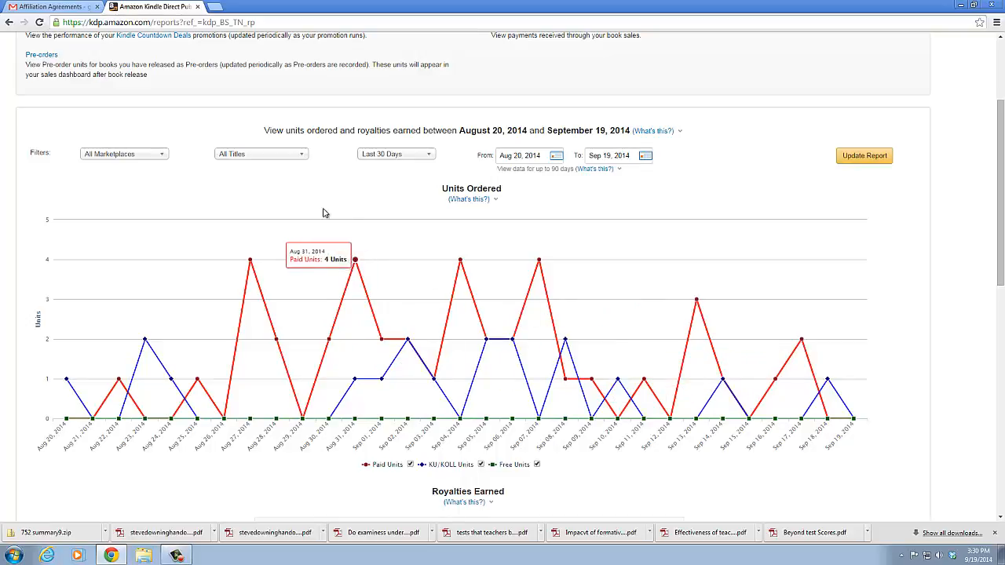
click(301, 157)
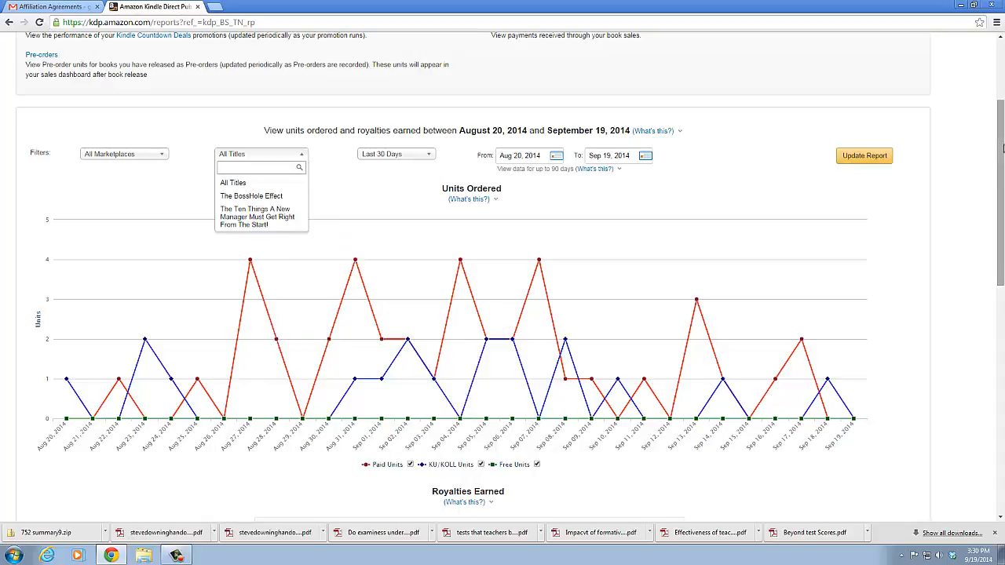
scroll(992, 110, up, 2)
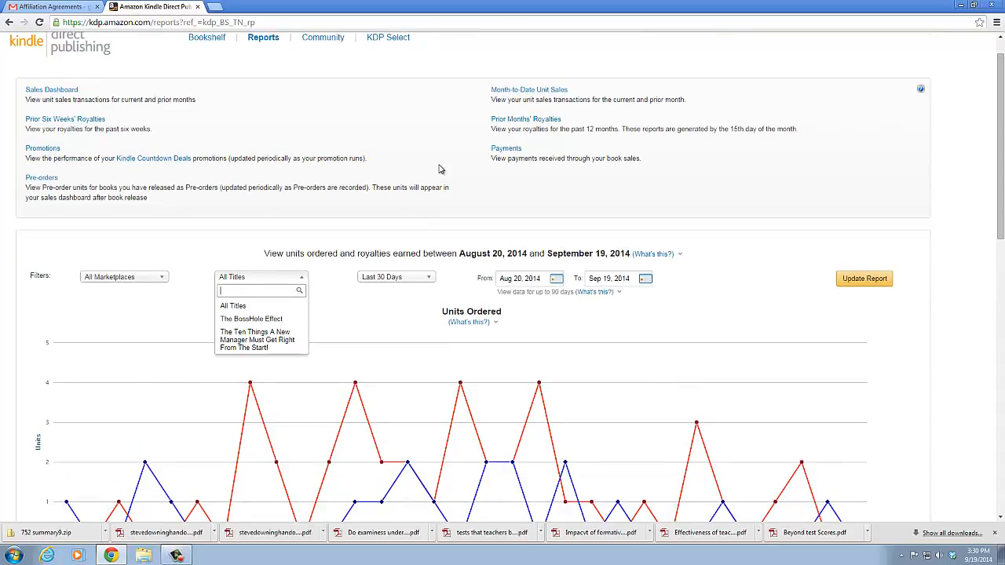
Show the Prior Six Weeks' Royalties report and review its weekly sales and royalty table
click(82, 124)
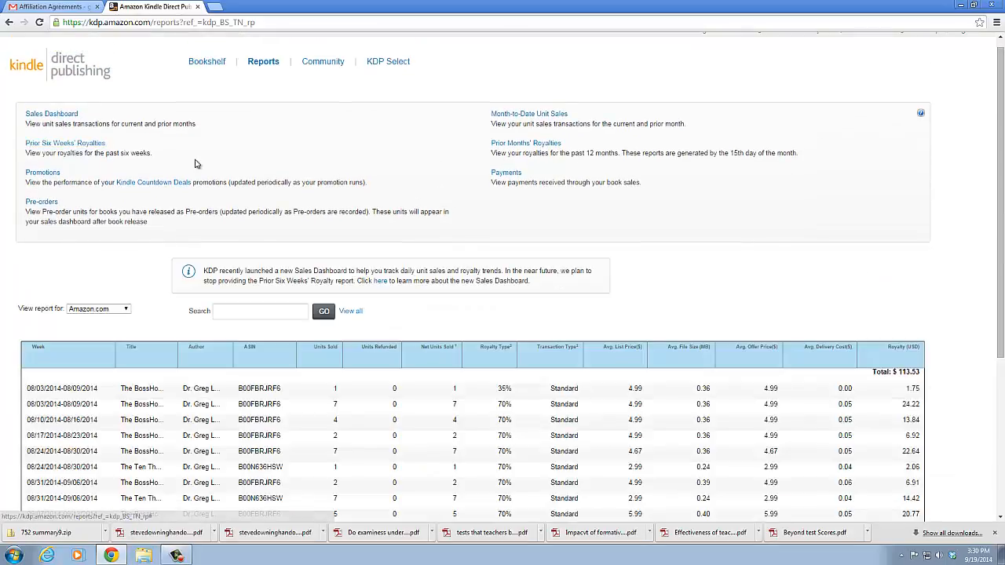
scroll(263, 209, down, 1)
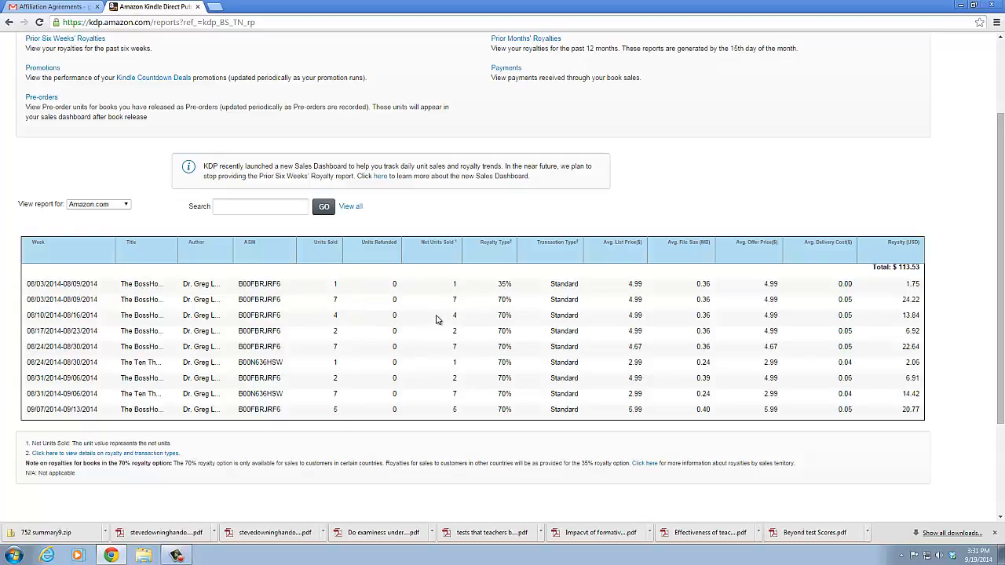
scroll(612, 328, down, 2)
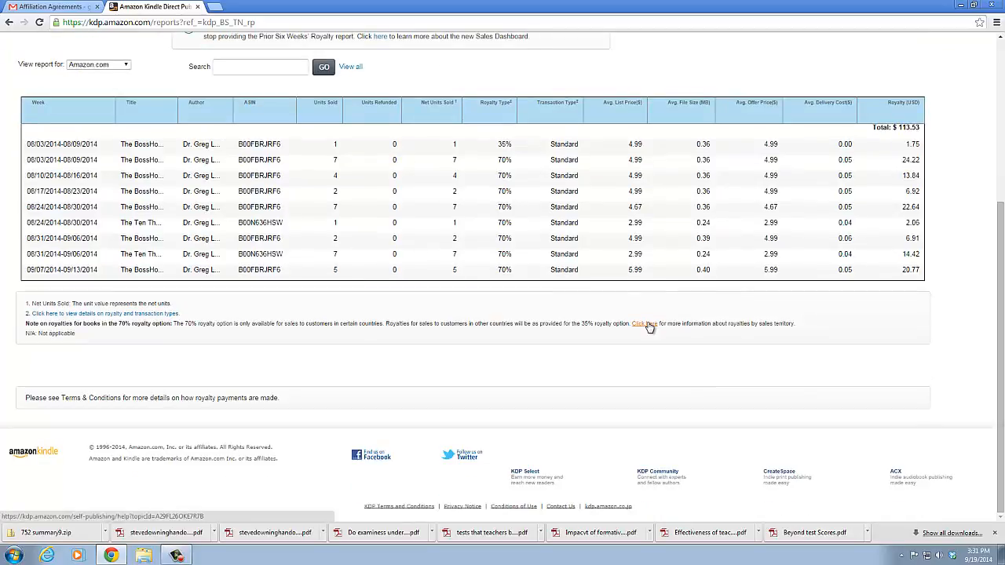
scroll(648, 328, up, 3)
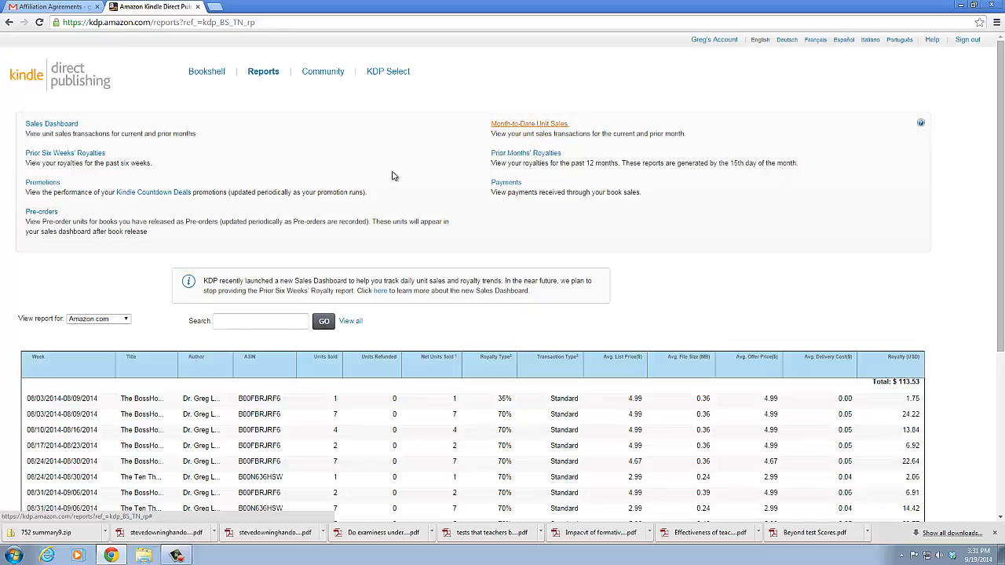
Show the Promotions report and filter its Kindle Countdown Deals to the book The BossHole Effect
click(50, 185)
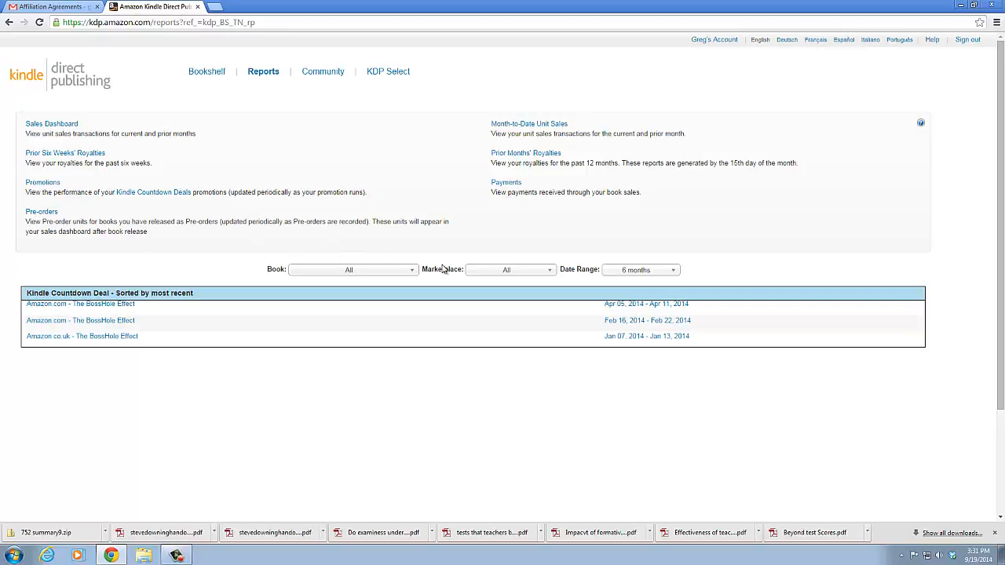
click(411, 271)
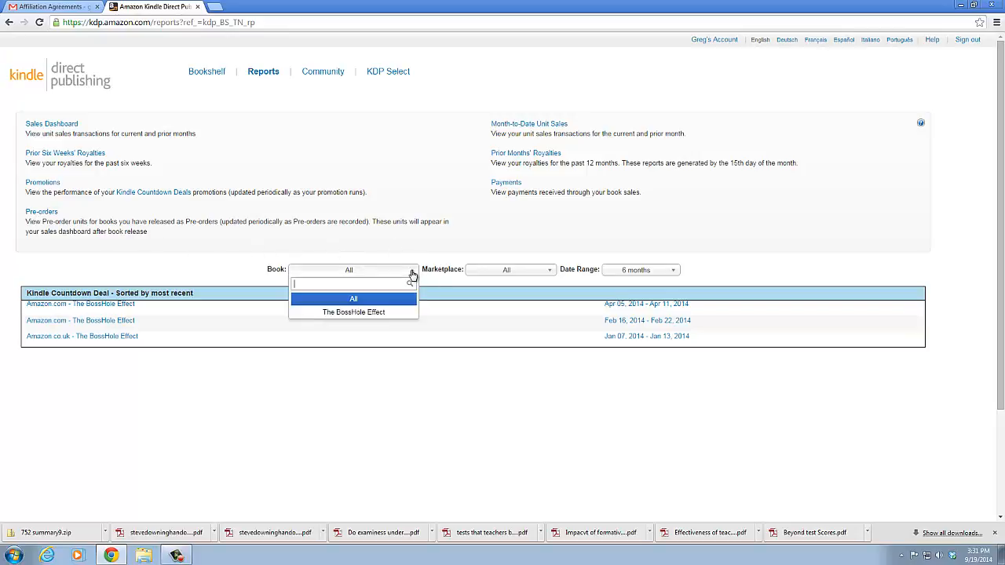
click(362, 314)
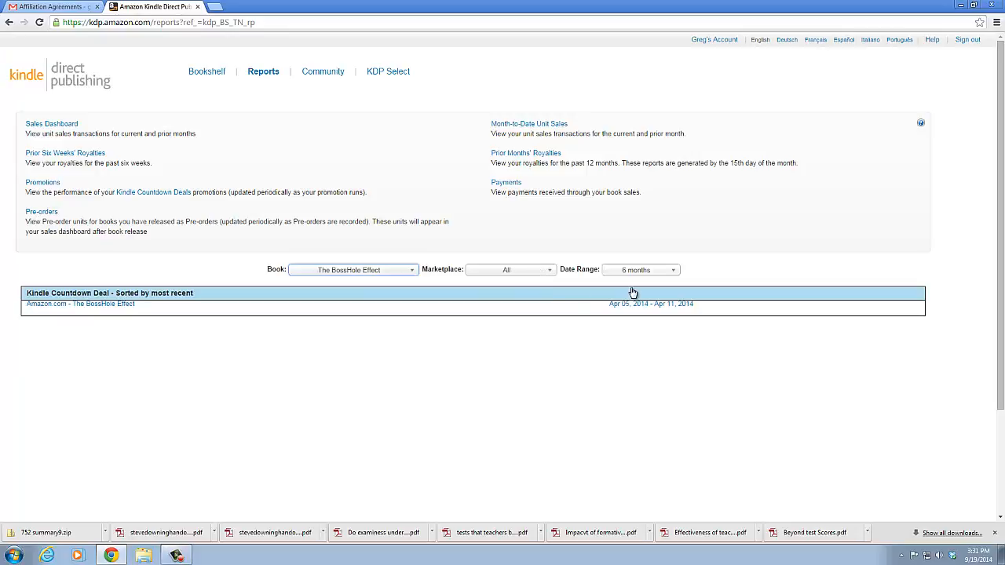
Read the Kindle Countdown Deals help page linked from the Promotions report and close it again
click(144, 198)
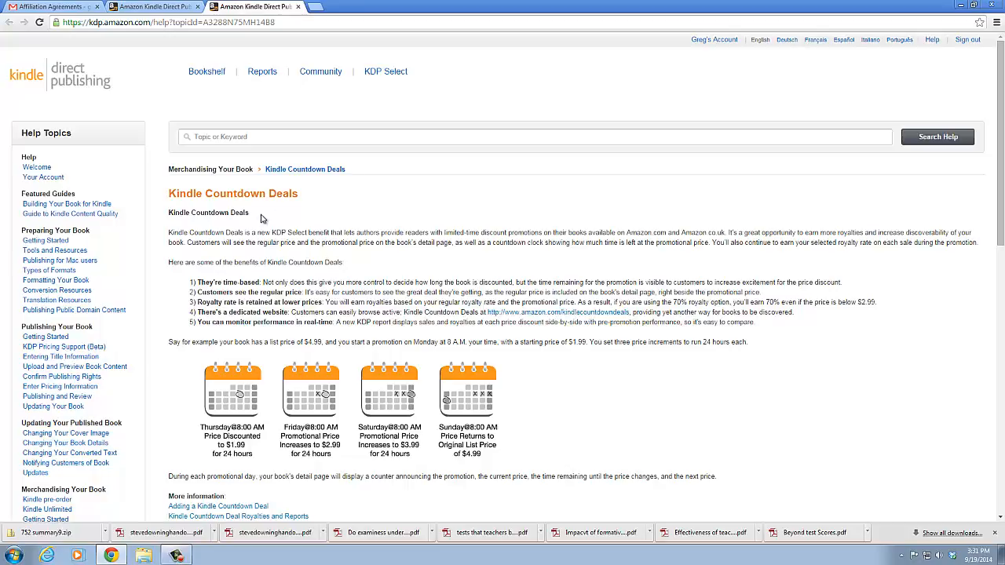
scroll(375, 394, down, 3)
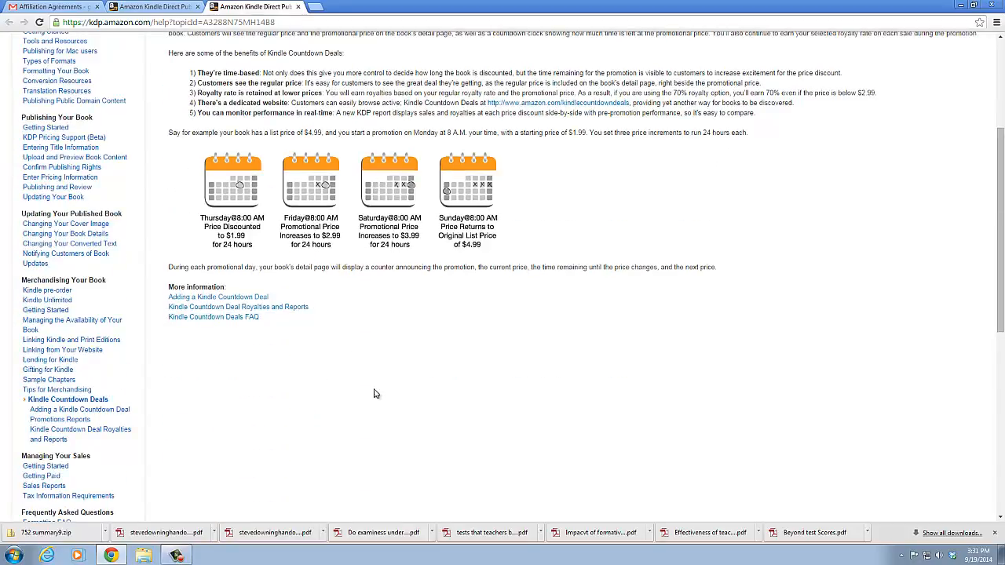
scroll(375, 394, up, 1)
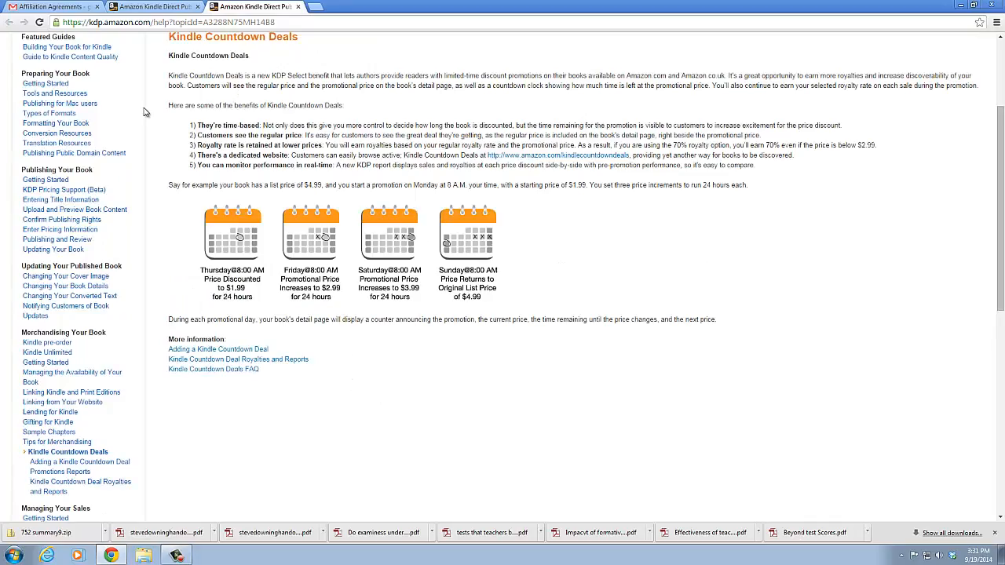
click(297, 7)
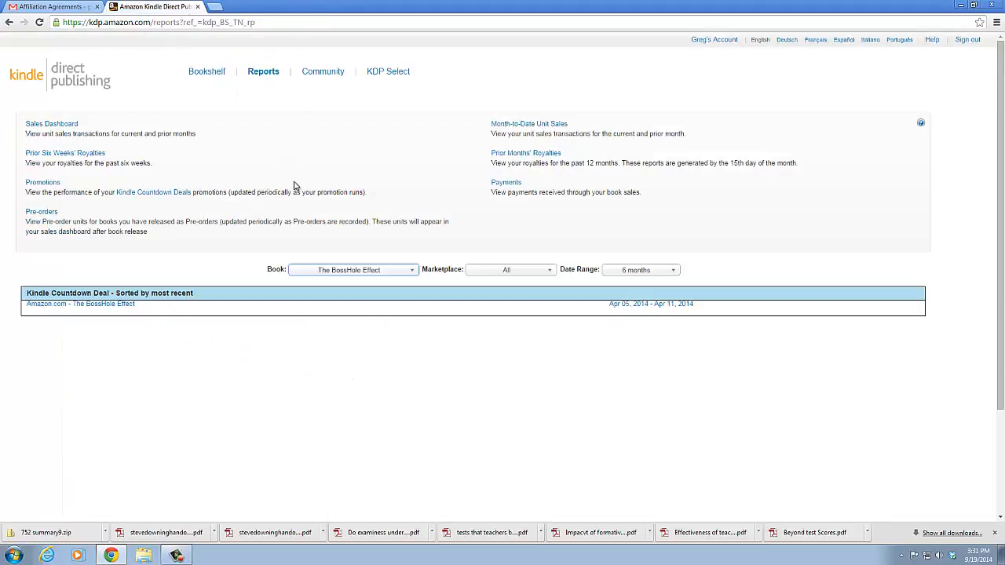
Reload the Promotions report for all books and check the choices of its book filter
click(41, 183)
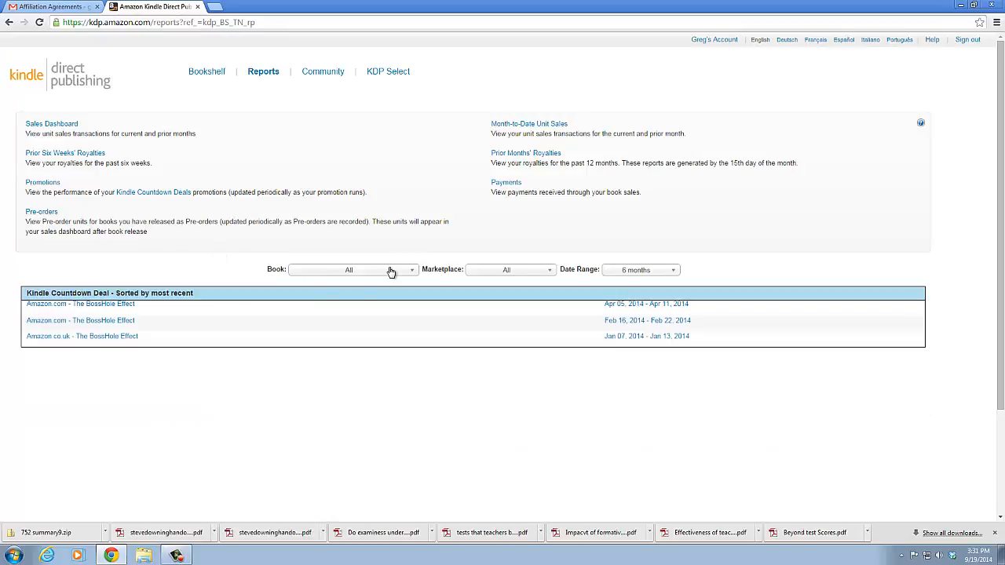
click(412, 271)
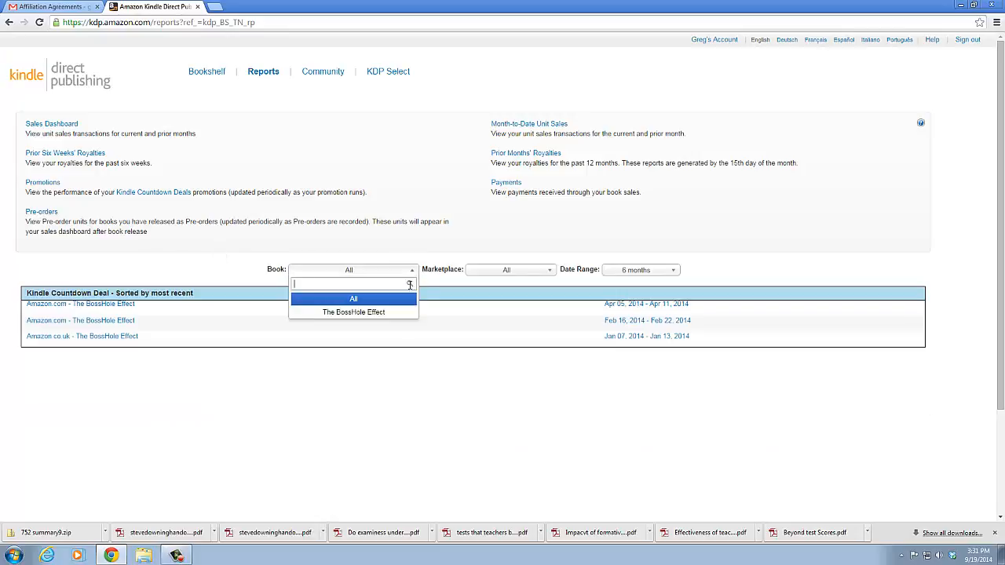
click(485, 248)
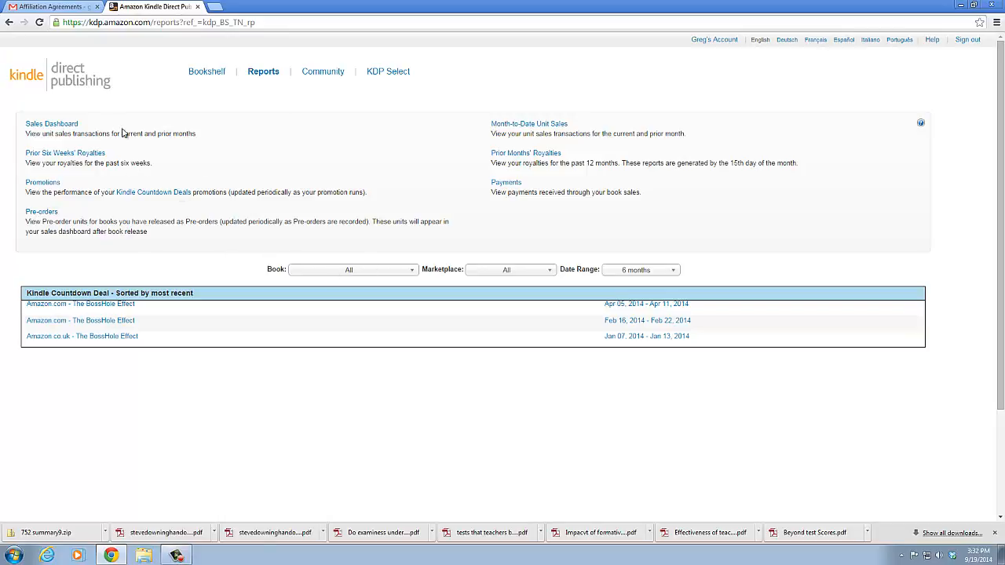
Return to the Sales Dashboard and review its Units Ordered chart and the Royalties Earned by marketplace
click(53, 125)
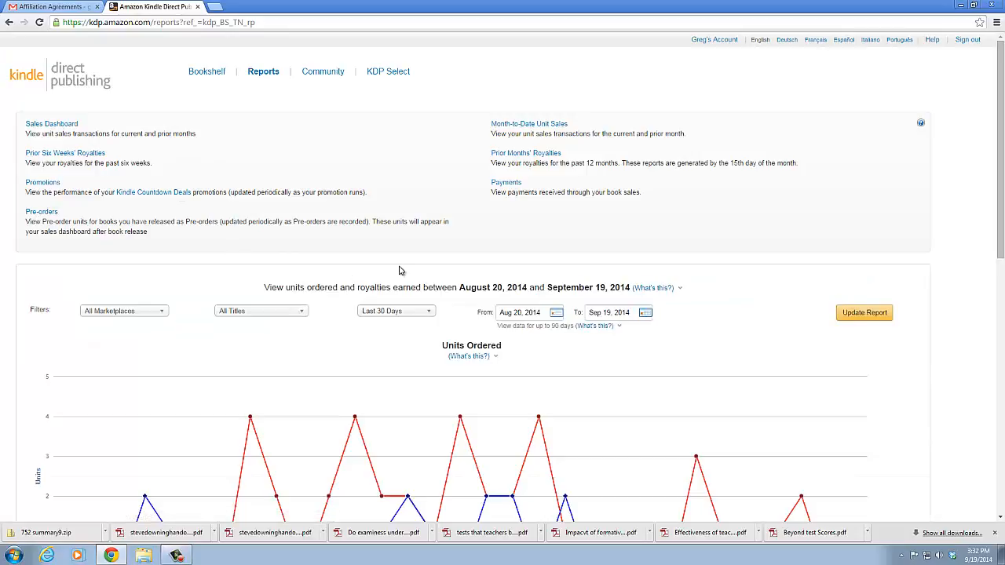
scroll(399, 271, down, 3)
mouse_move(539, 246)
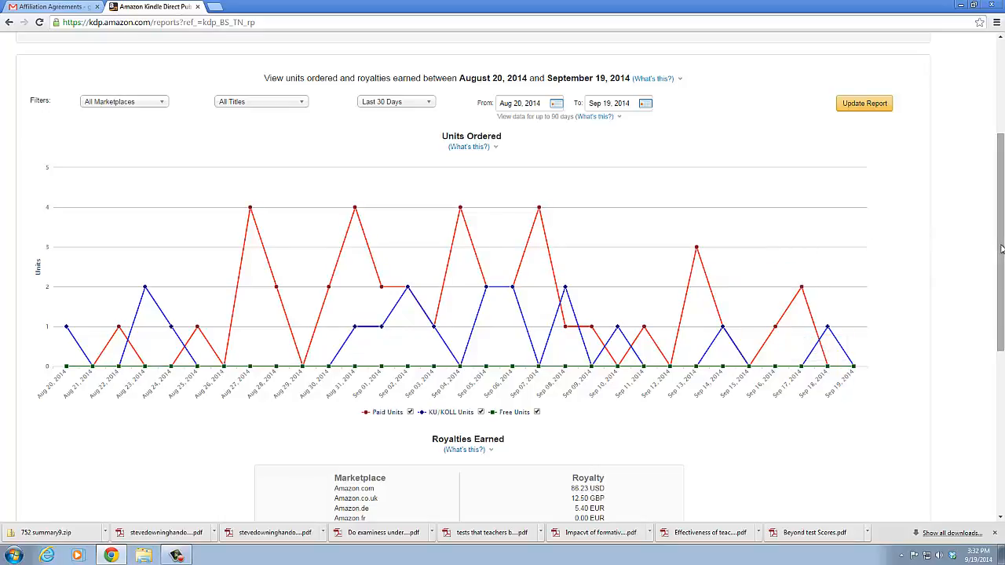
drag(1000, 247, 1001, 340)
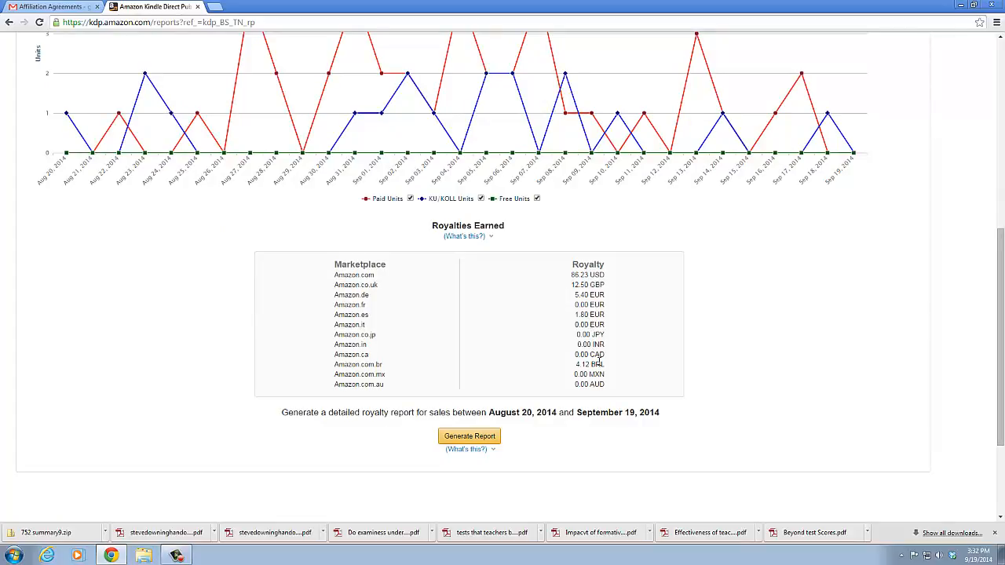
drag(1000, 333, 995, 106)
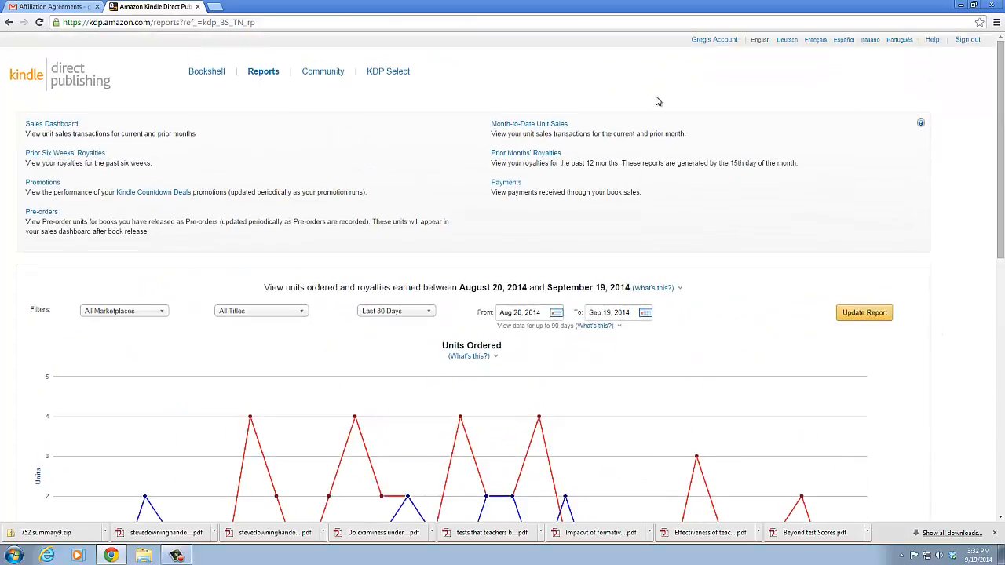